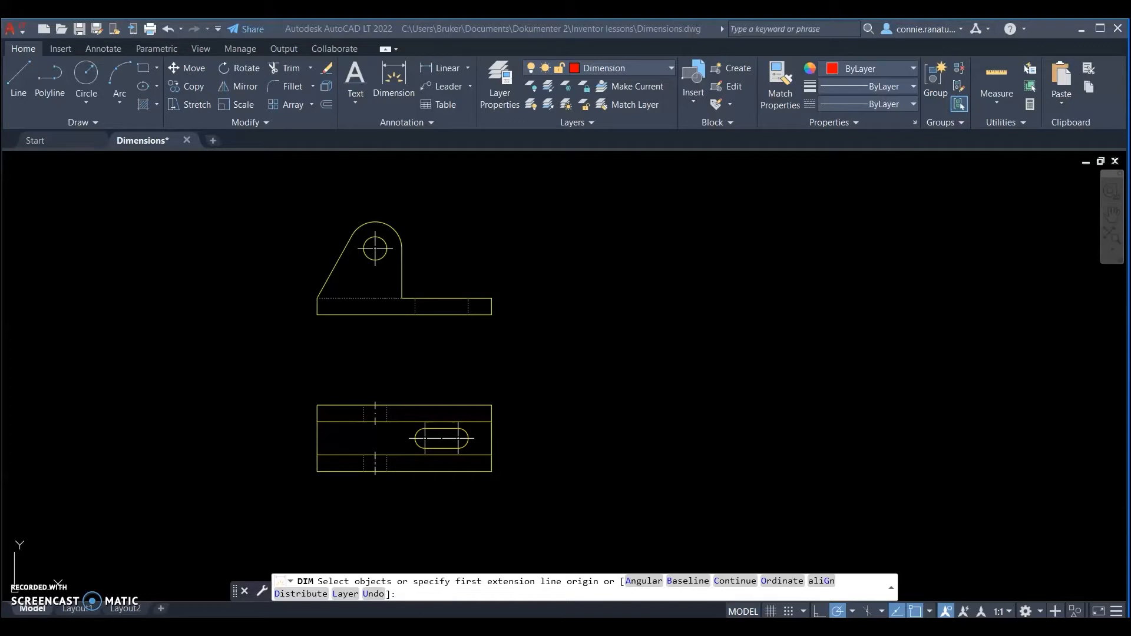
Create a new dimension style named "AutoCAD lesson 1" based on ISO-25, for all dimensions, and open its settings.
key("Escape")
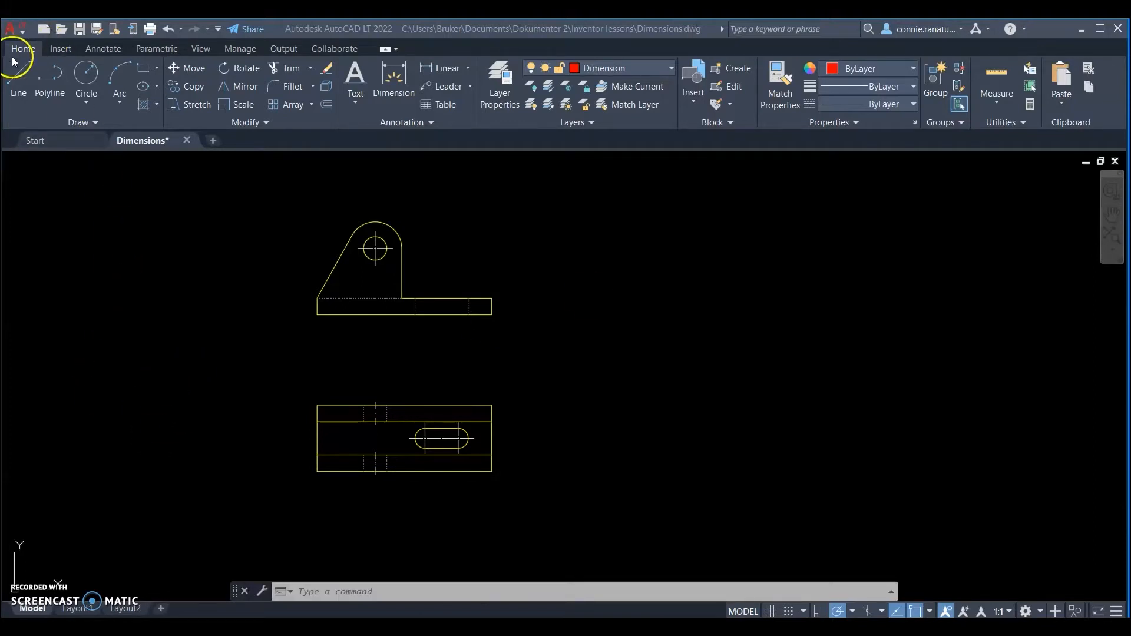
left_click(104, 49)
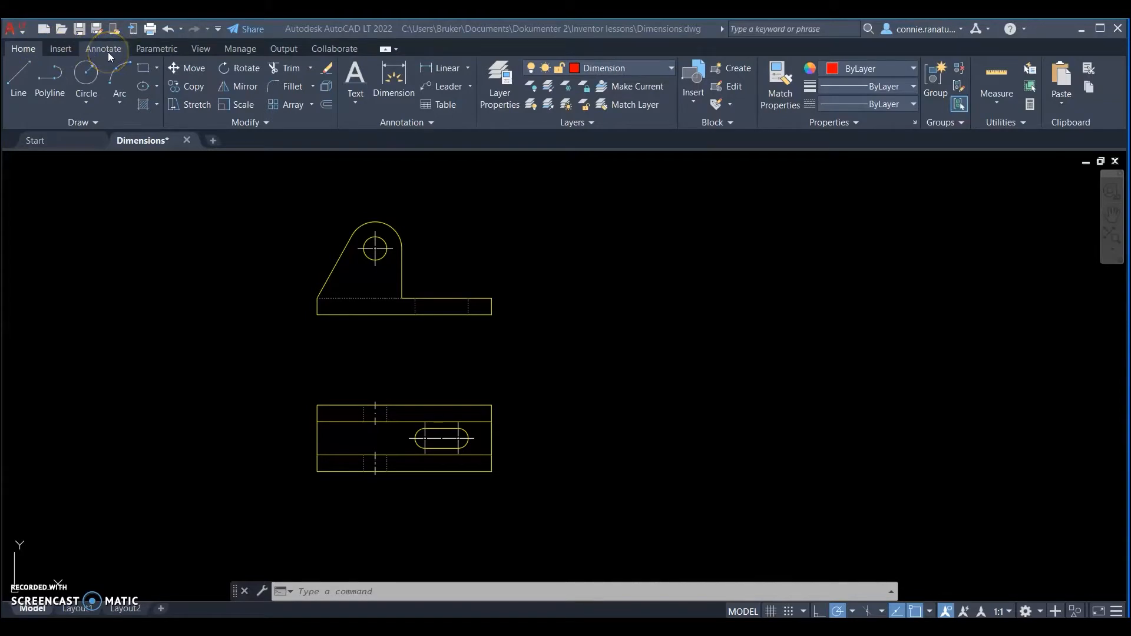
left_click(353, 67)
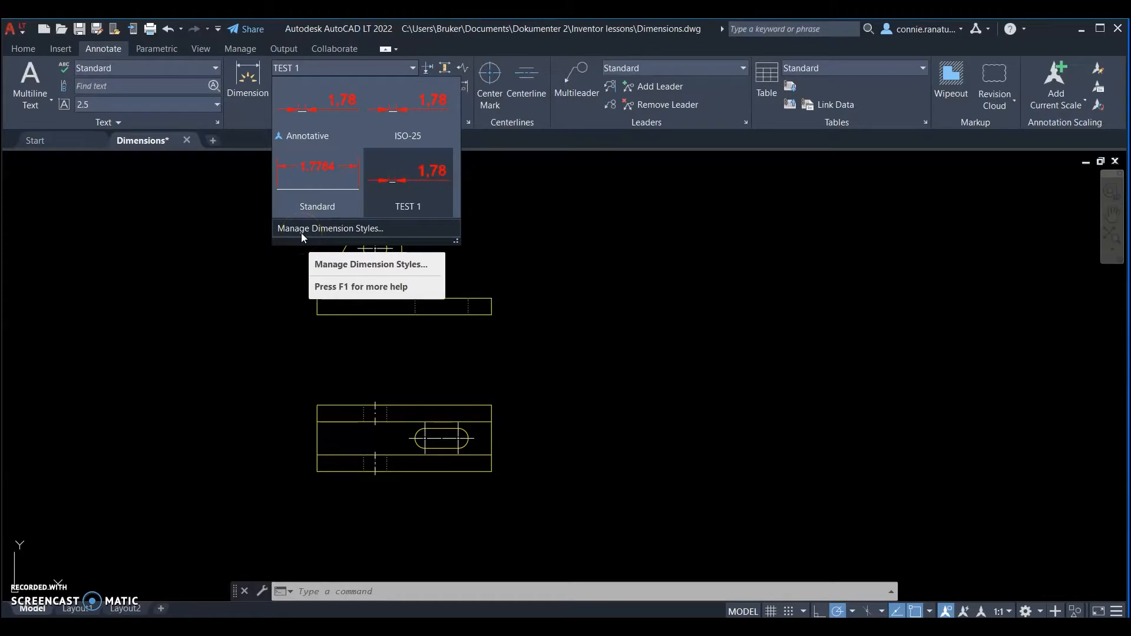
left_click(301, 230)
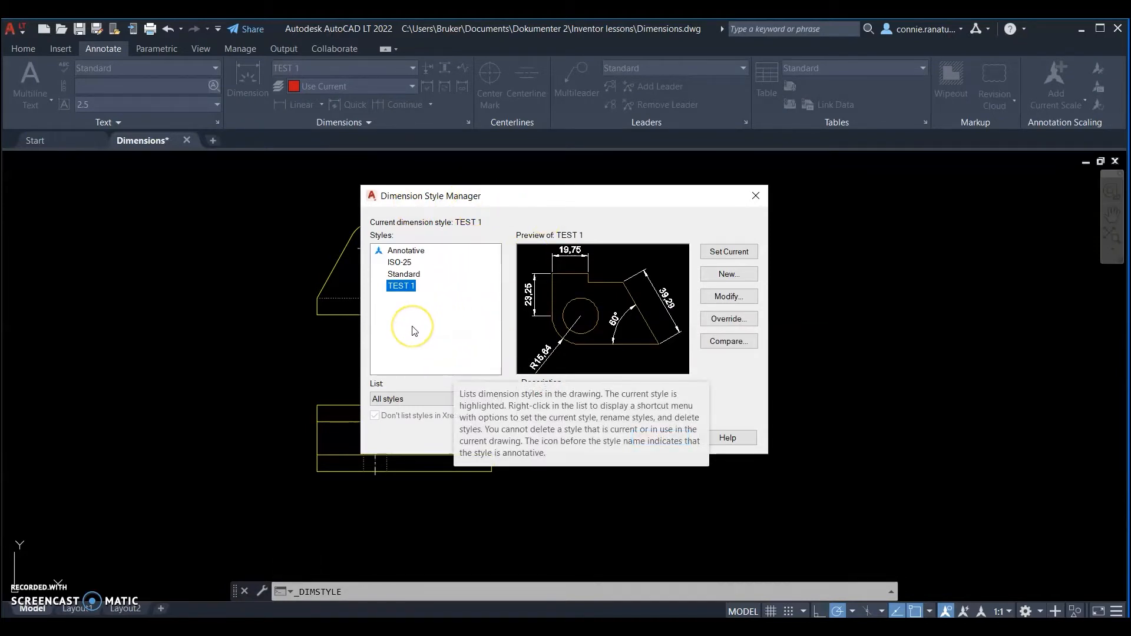
left_click(406, 263)
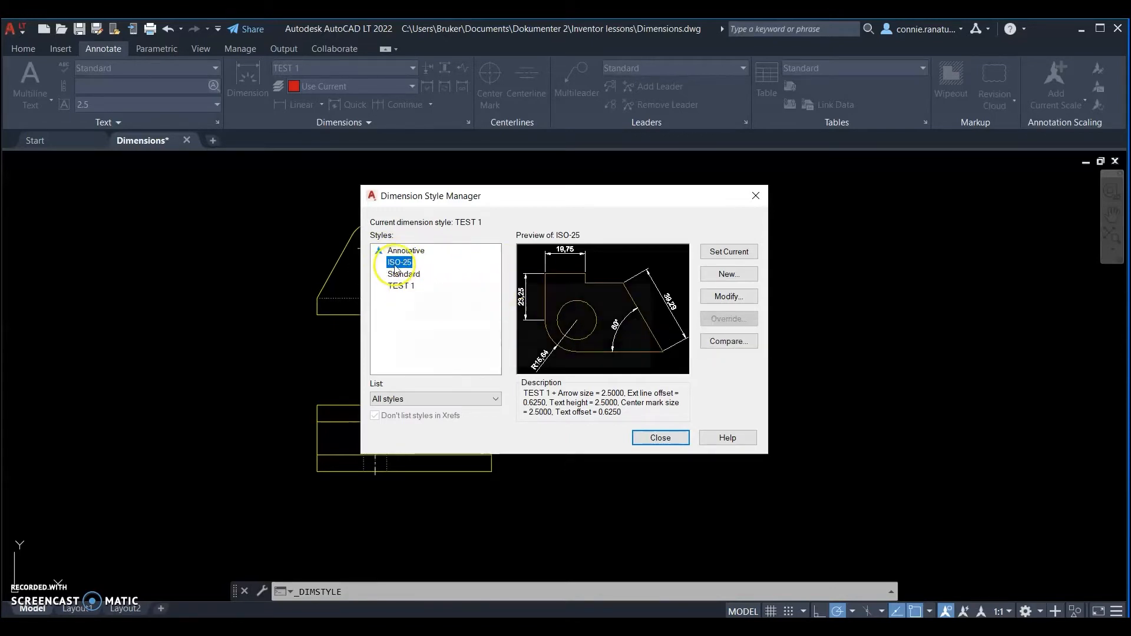
left_click(730, 275)
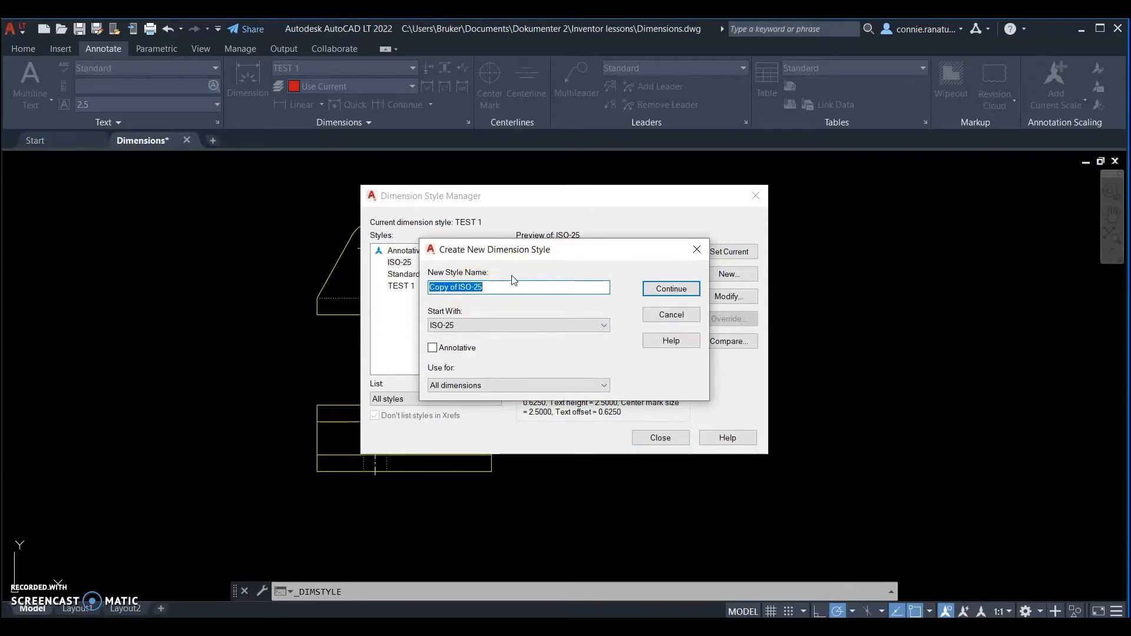
key("BackSpace")
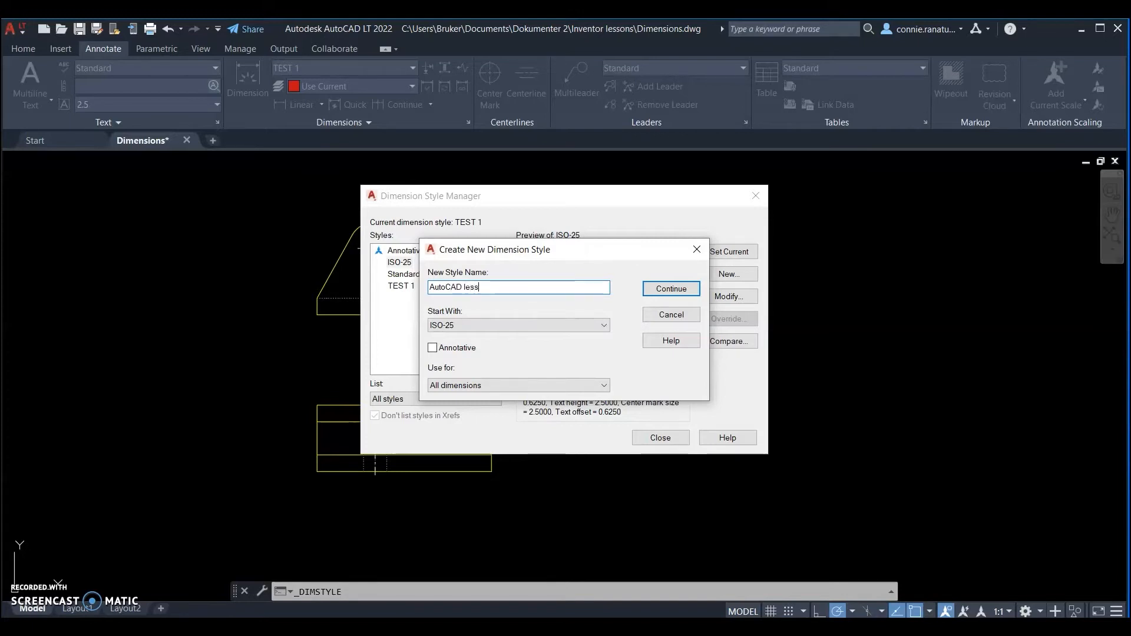
type("on 1")
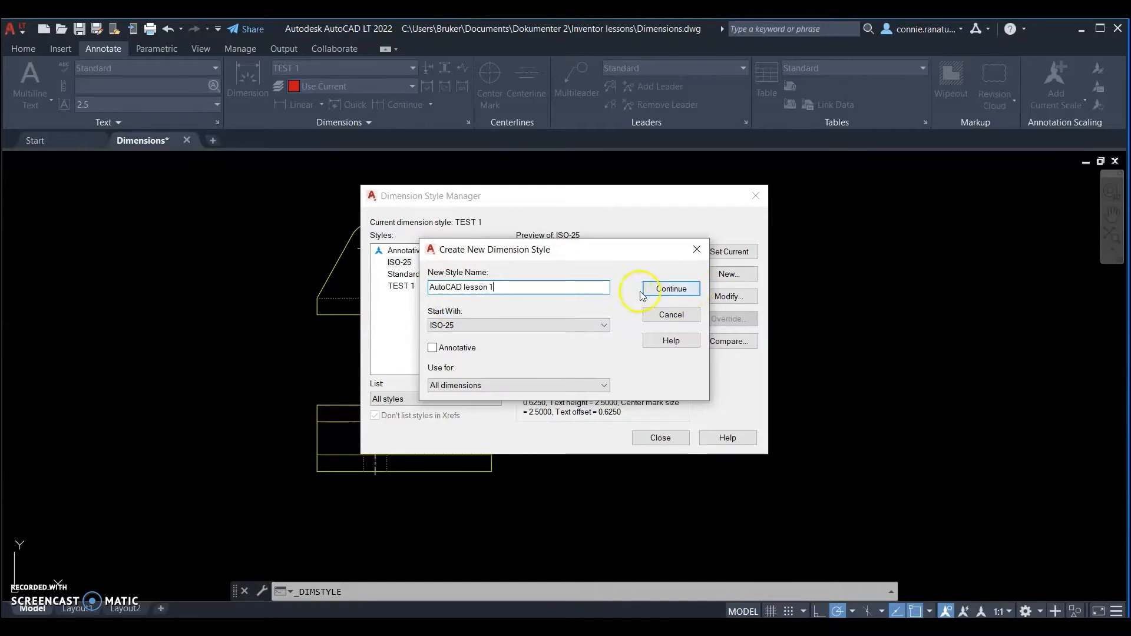
left_click(672, 288)
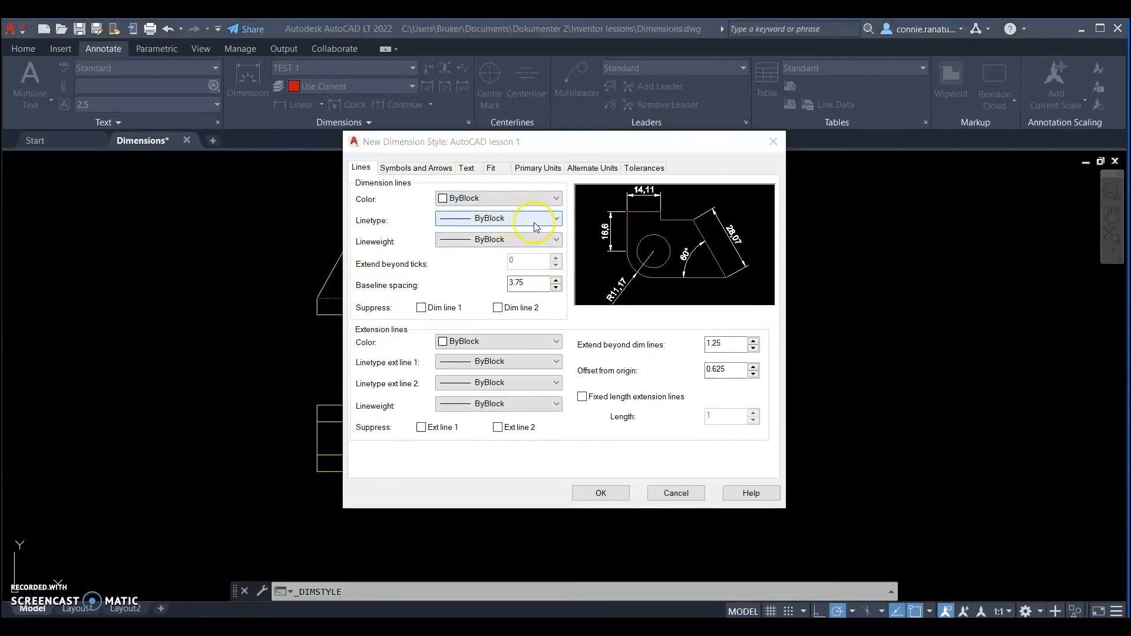
left_click(556, 220)
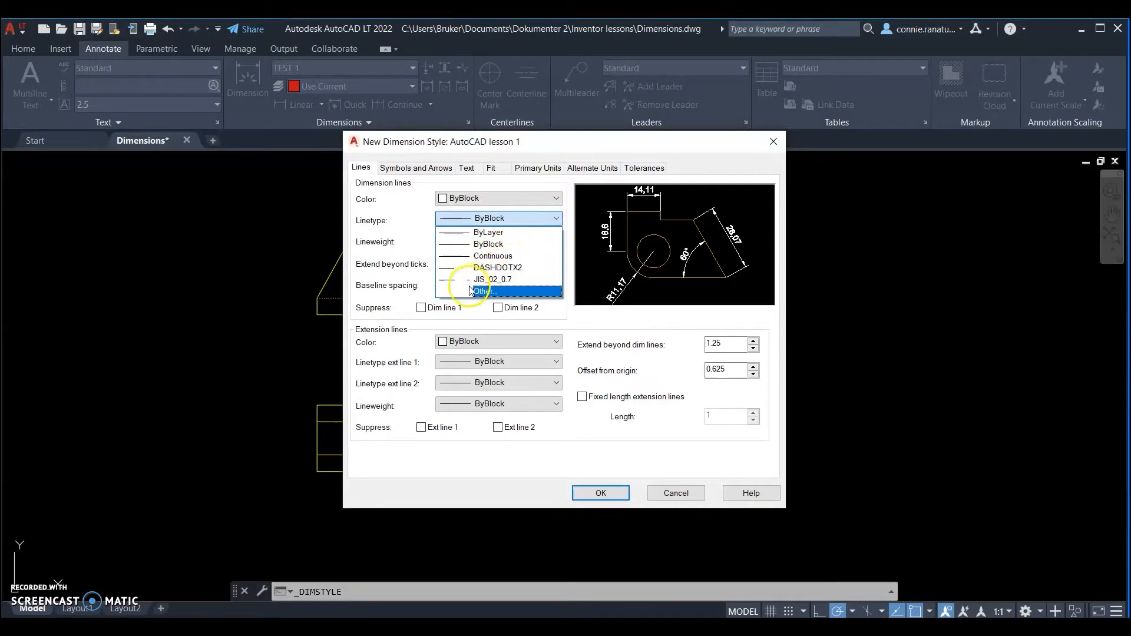
left_click(508, 221)
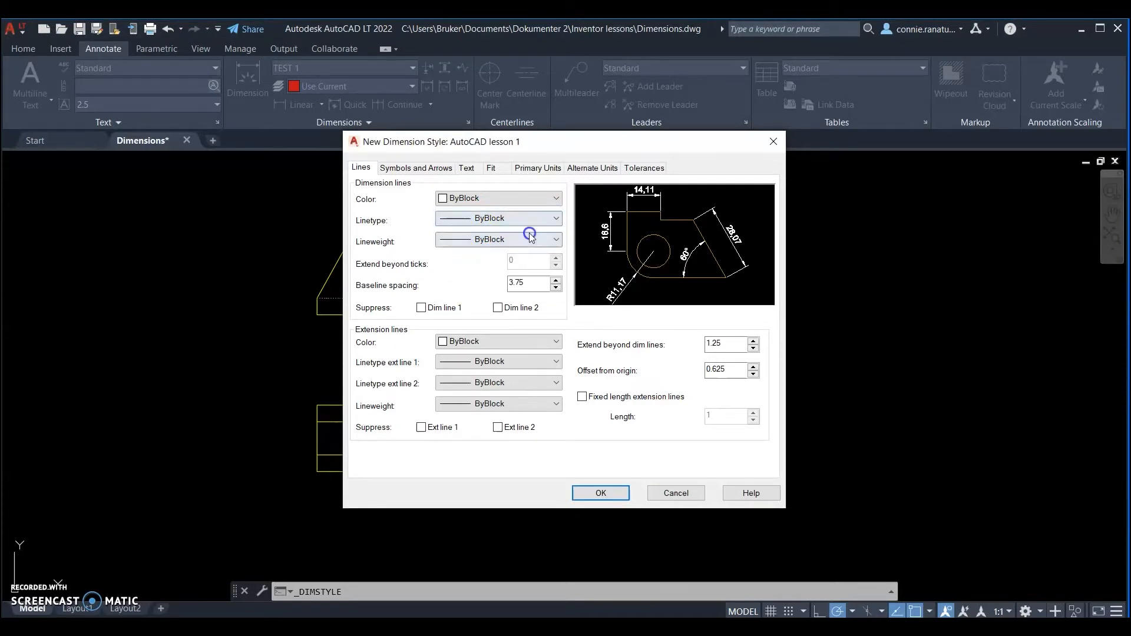
left_click(530, 239)
left_click(530, 239)
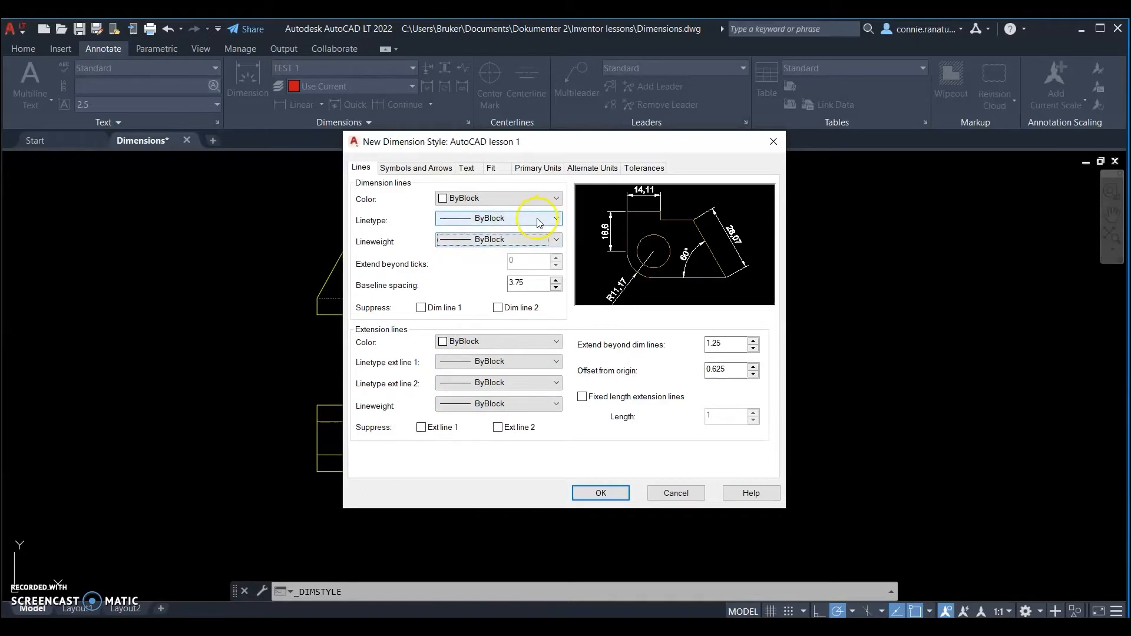
left_click(406, 231)
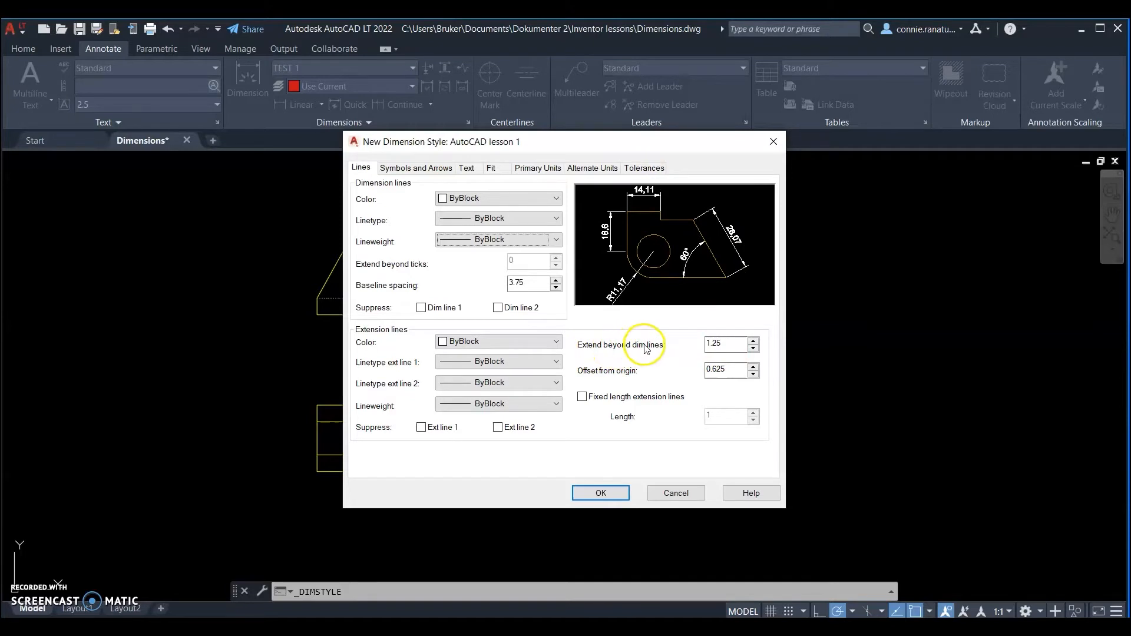
Try 5 and 0.5 as the distance the extension lines extend beyond the dimension lines.
left_click(753, 342)
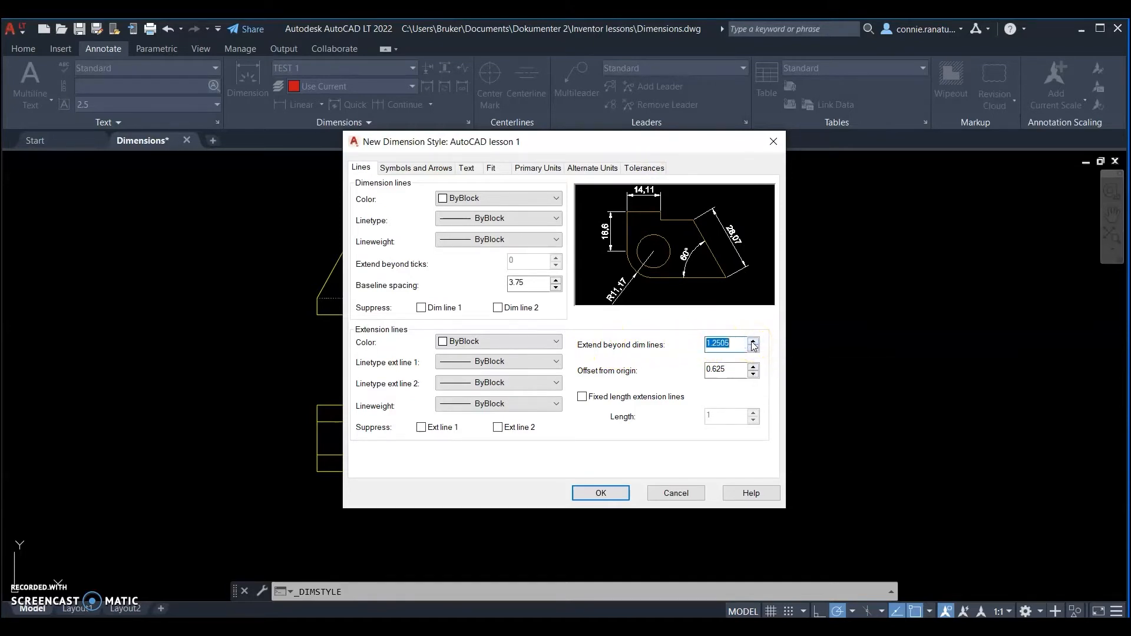
left_click_drag(731, 348, 634, 356)
type("5")
left_click(730, 373)
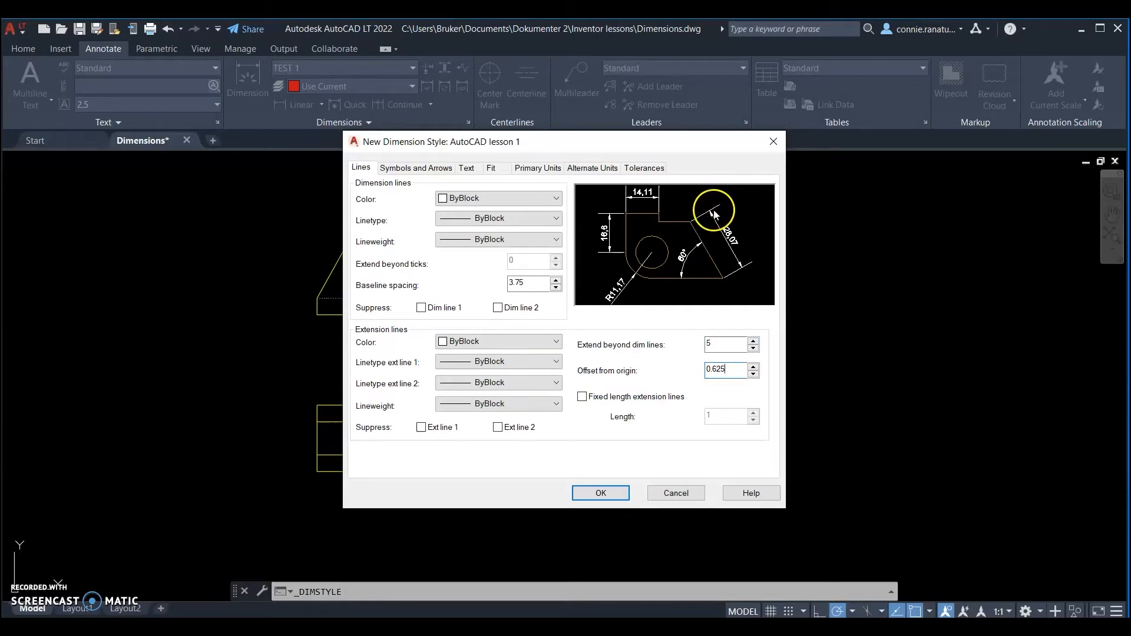
left_click(729, 344)
double_click(728, 345)
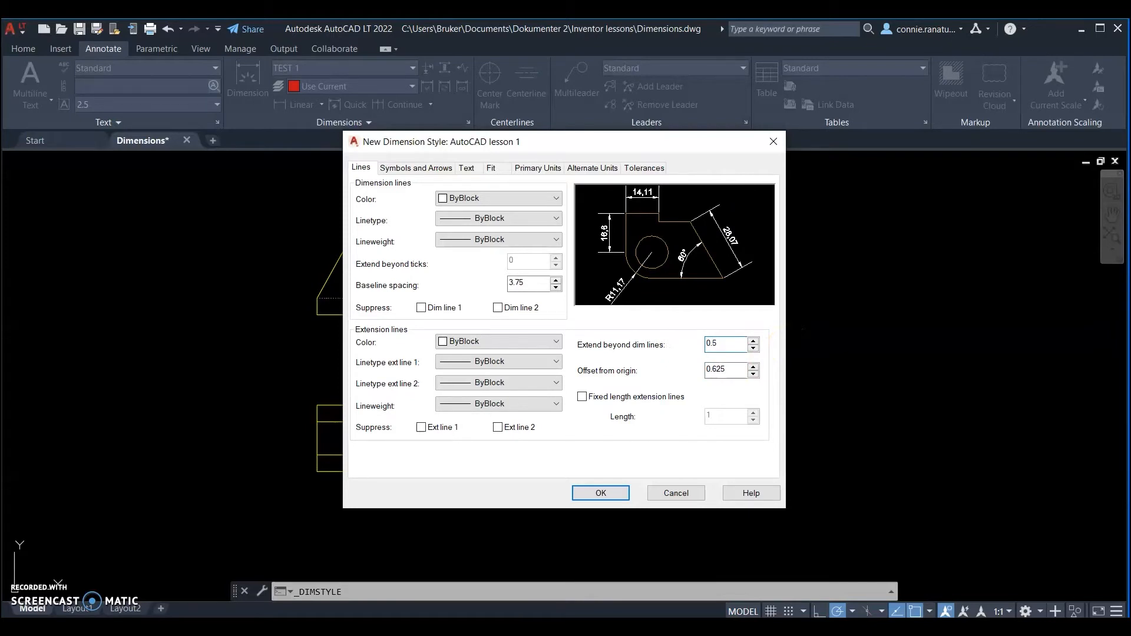
left_click(720, 370)
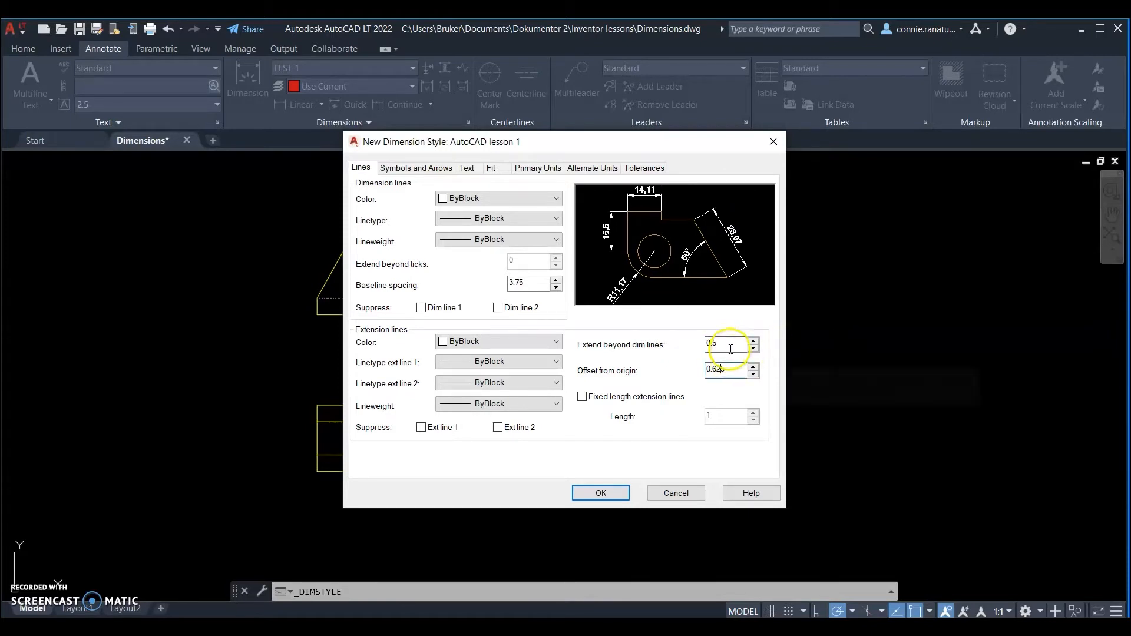
Set the extension lines to extend 1 beyond the dimension lines and their offset from origin to 1.
left_click_drag(730, 346, 683, 346)
type("1")
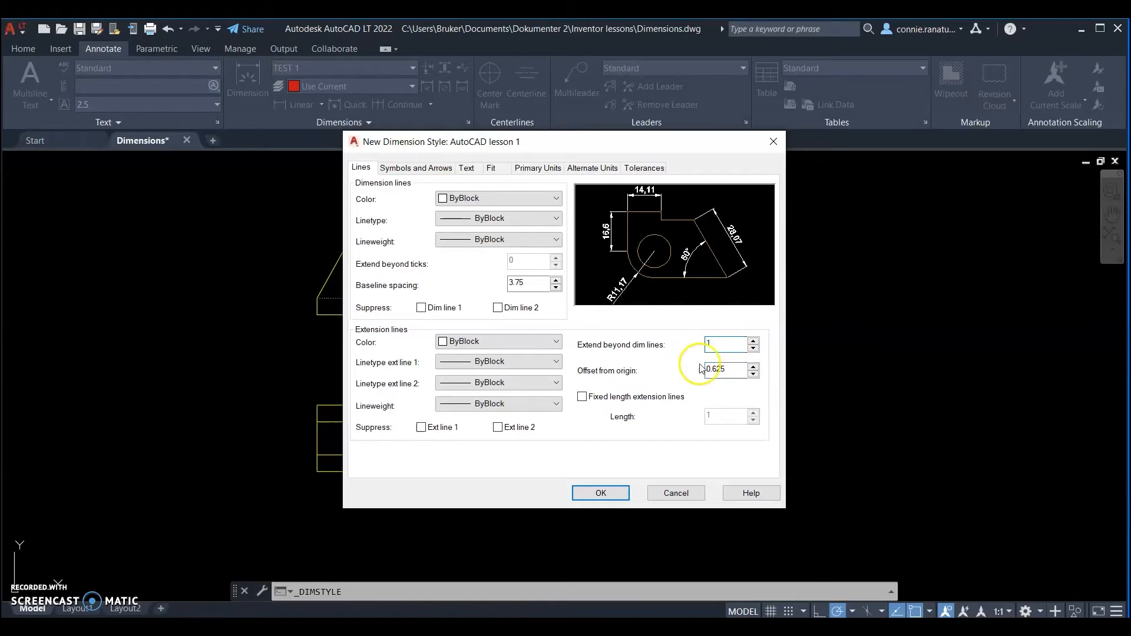
left_click(742, 366)
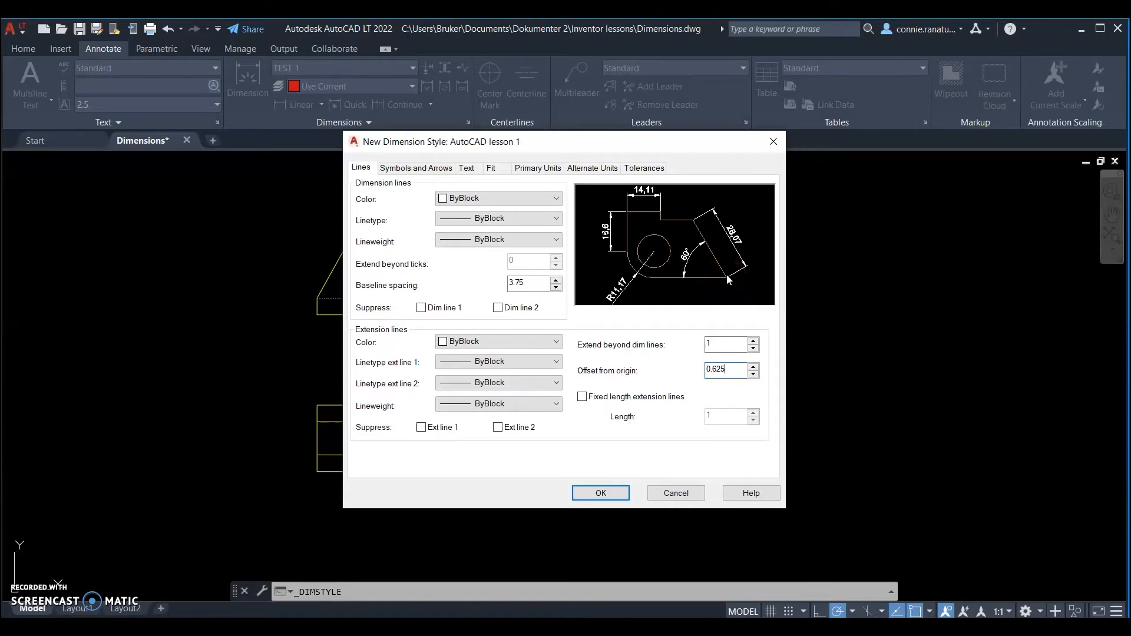
left_click_drag(744, 370, 685, 366)
left_click(730, 338)
left_click(732, 375)
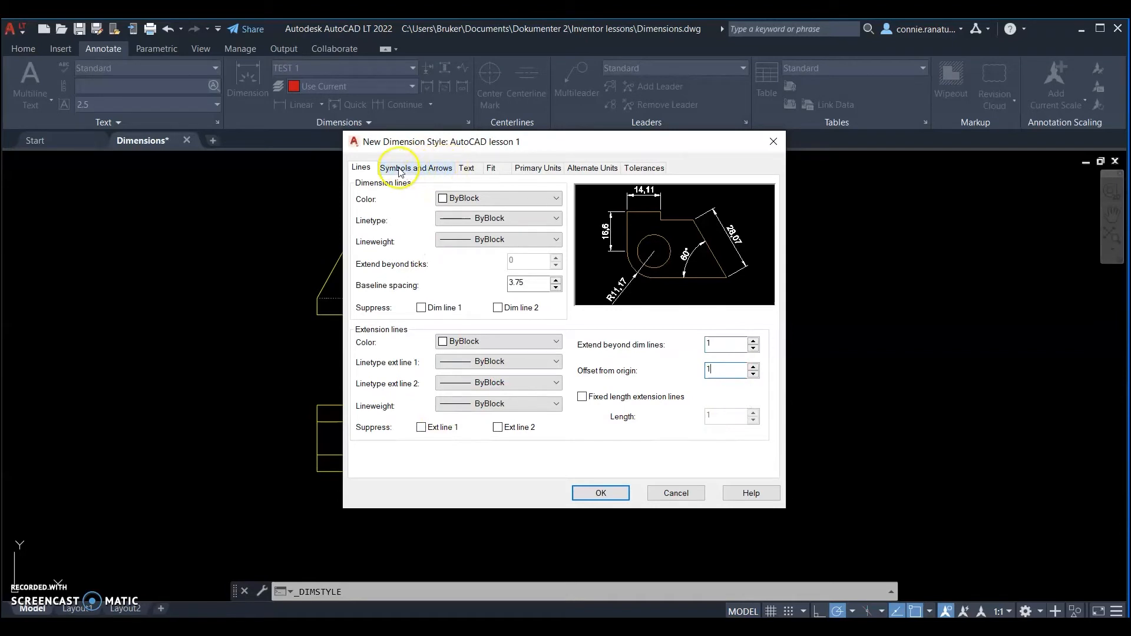
Set the arrow size and the center mark size of the dimension style to 3.5.
left_click(429, 169)
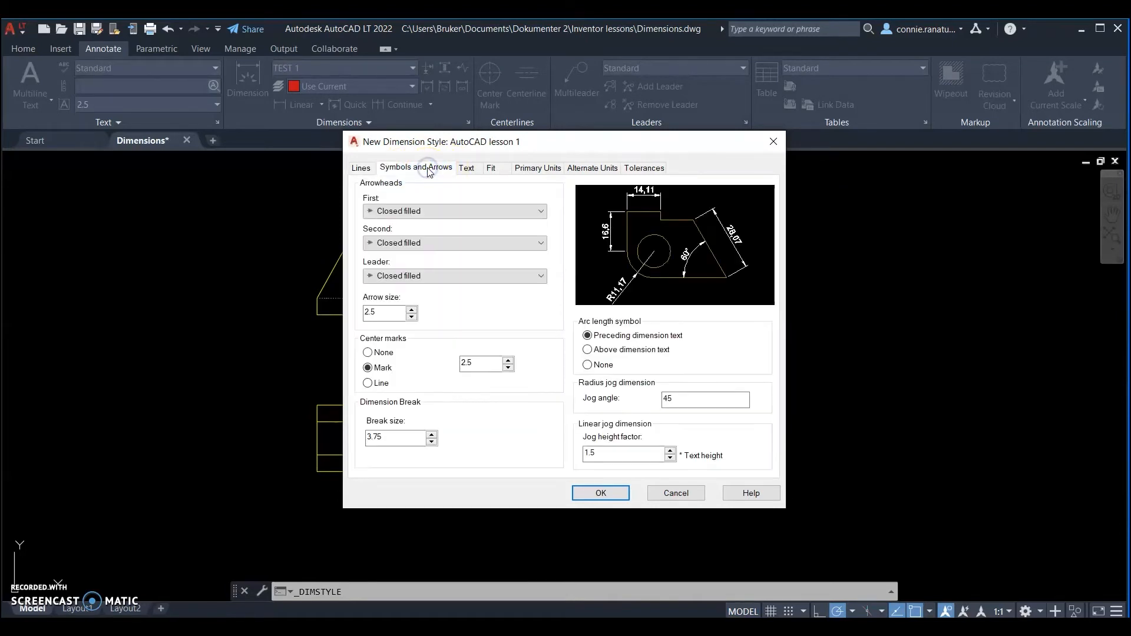
left_click(421, 212)
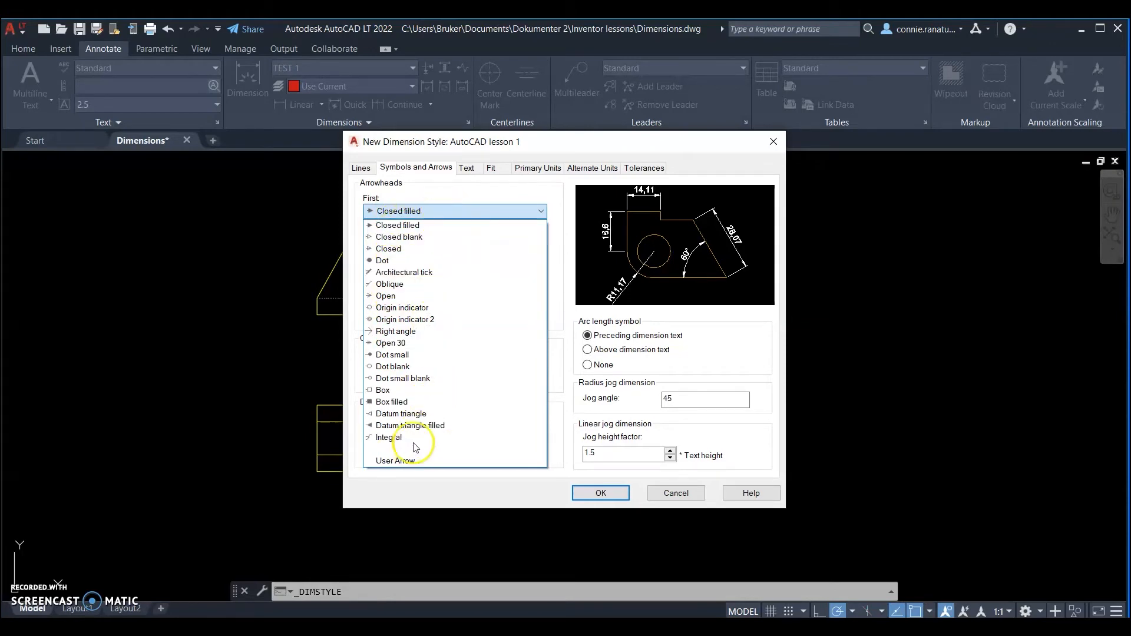
left_click(446, 215)
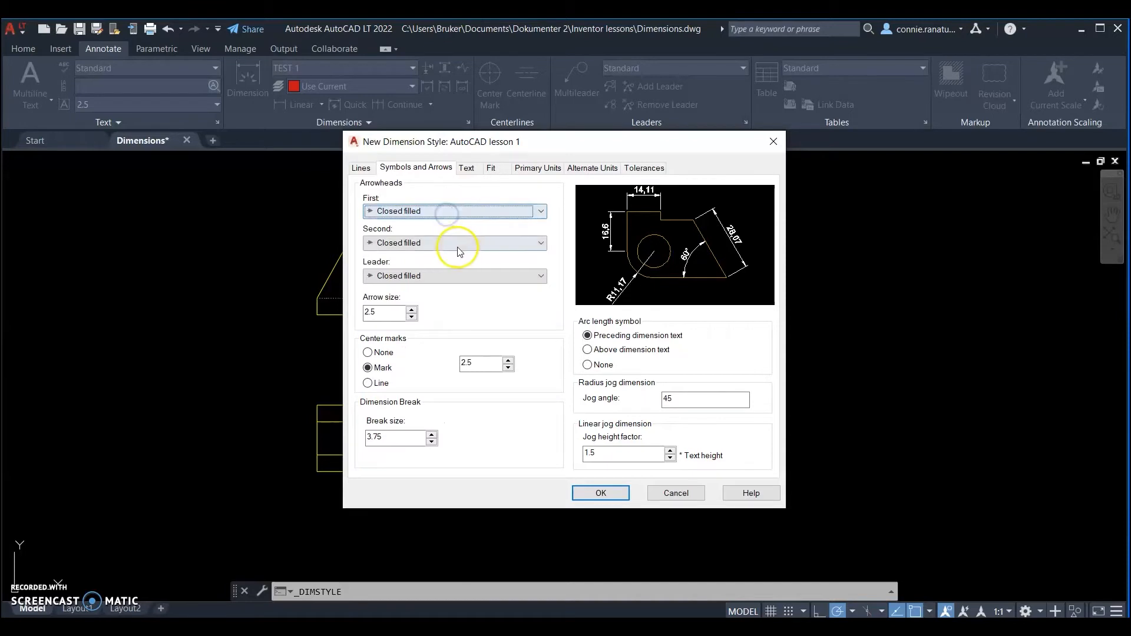
double_click(384, 316)
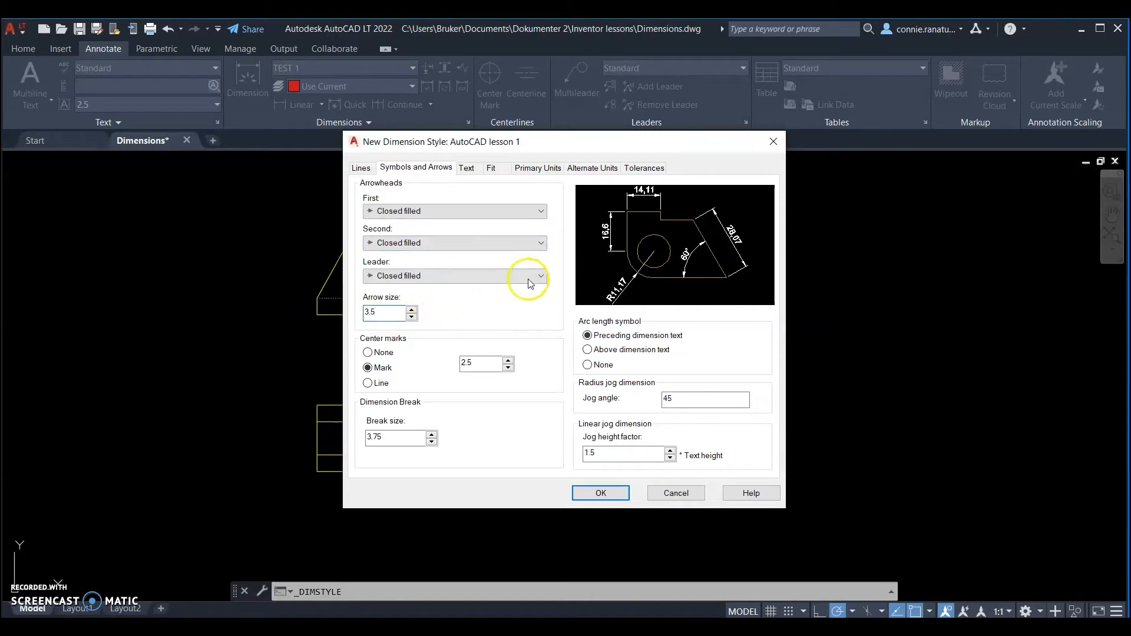
left_click(497, 308)
left_click_drag(479, 369, 439, 369)
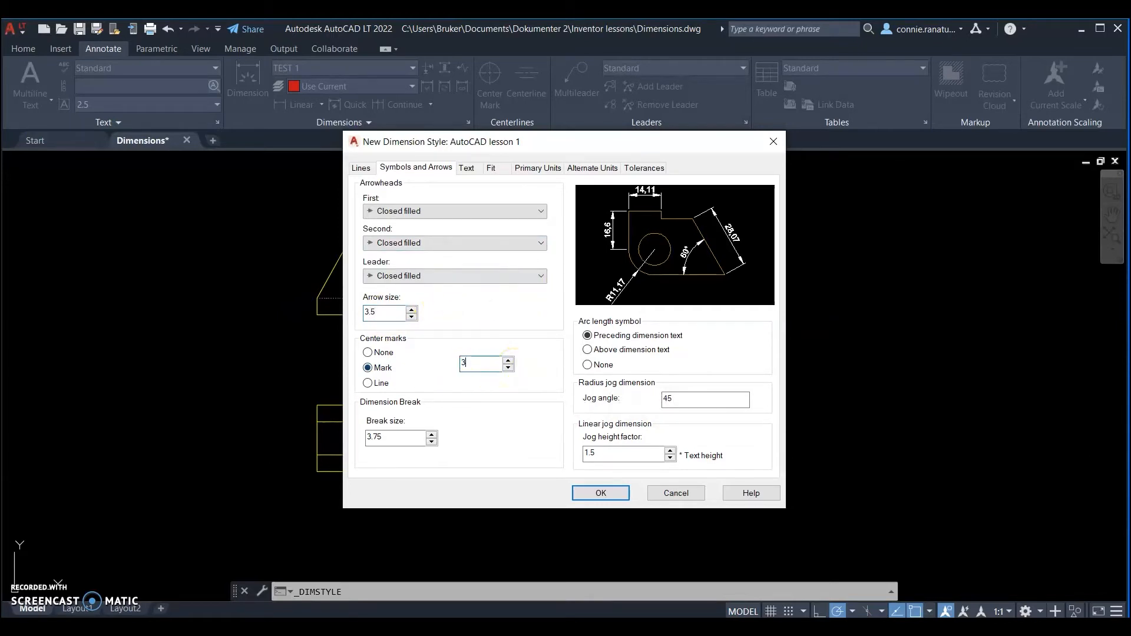
left_click(544, 392)
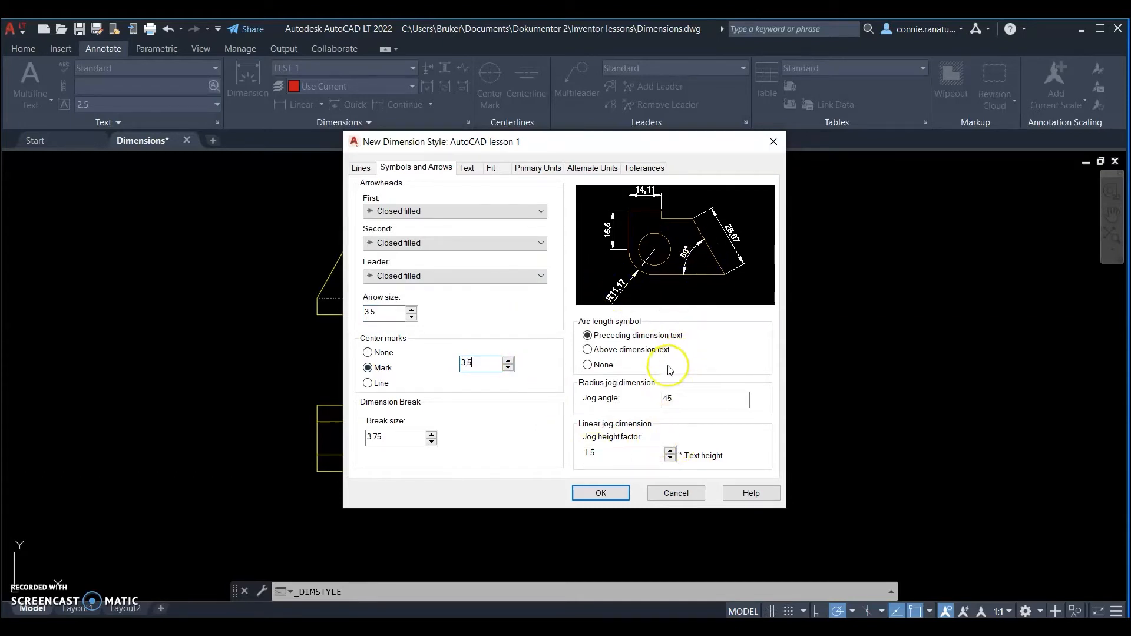
left_click(529, 433)
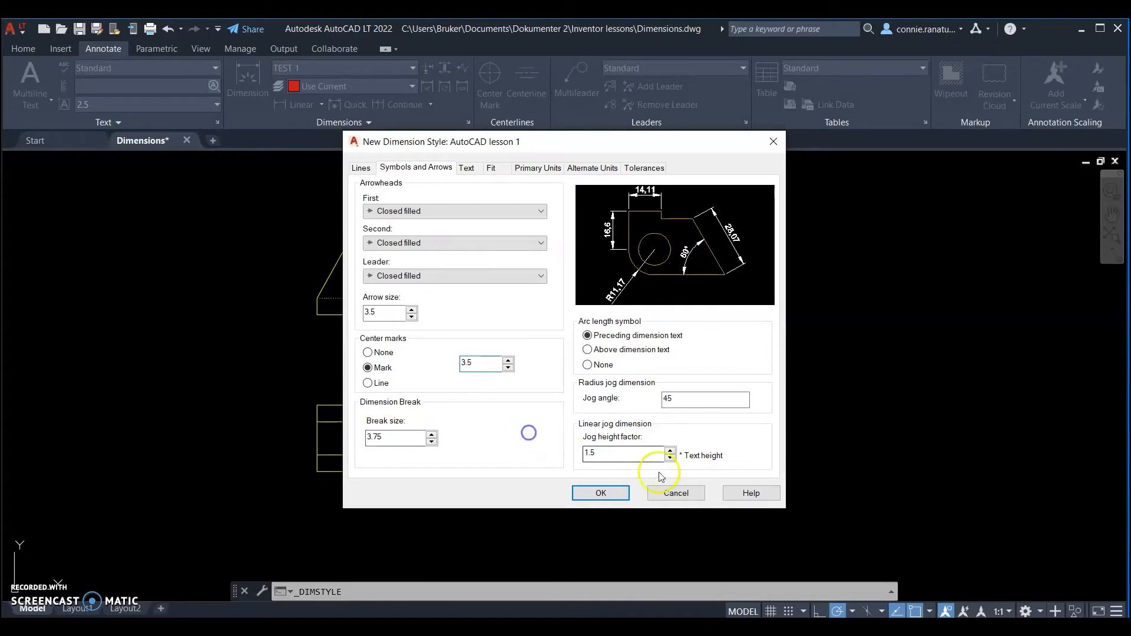
left_click(637, 461)
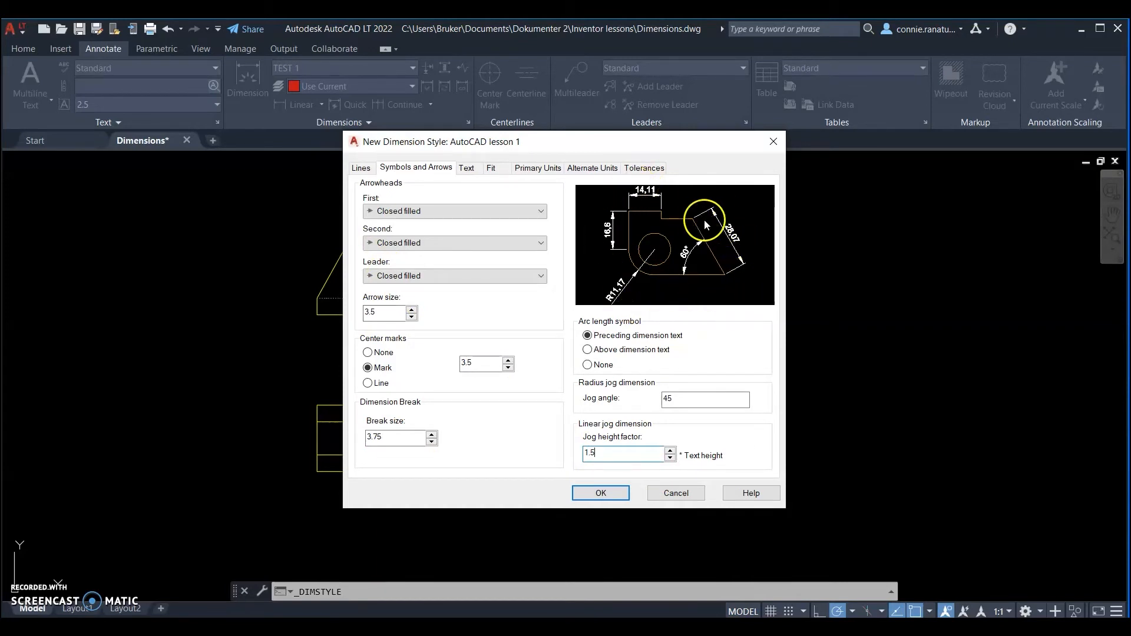
Set the dimension text height to 3.5 and the text offset from the dimension line to 1.
left_click(468, 169)
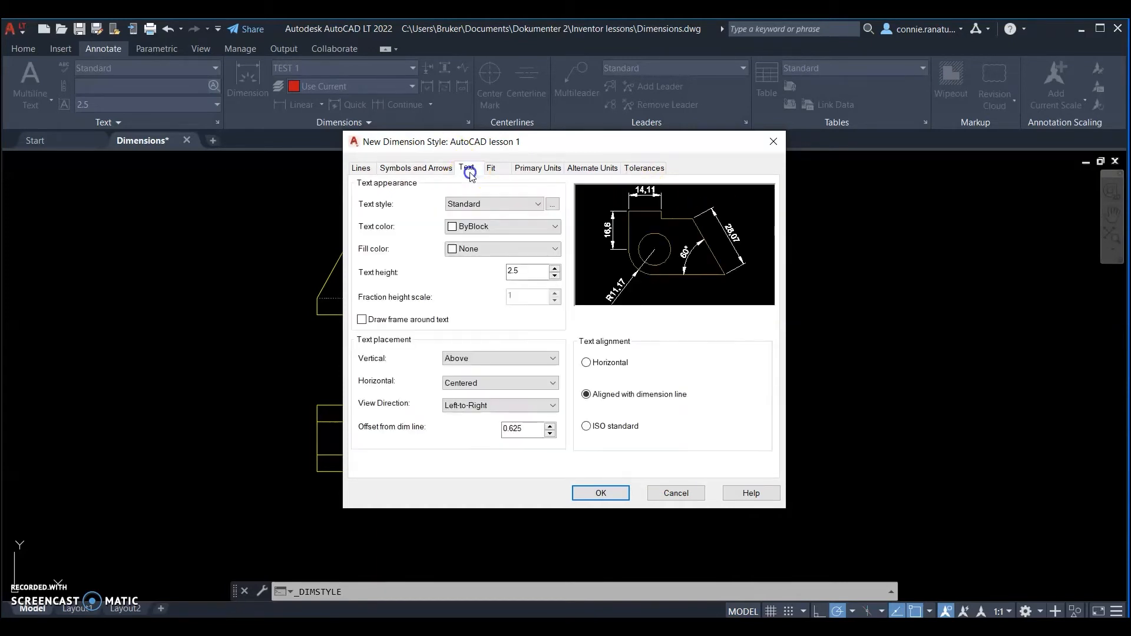
left_click_drag(538, 278, 504, 286)
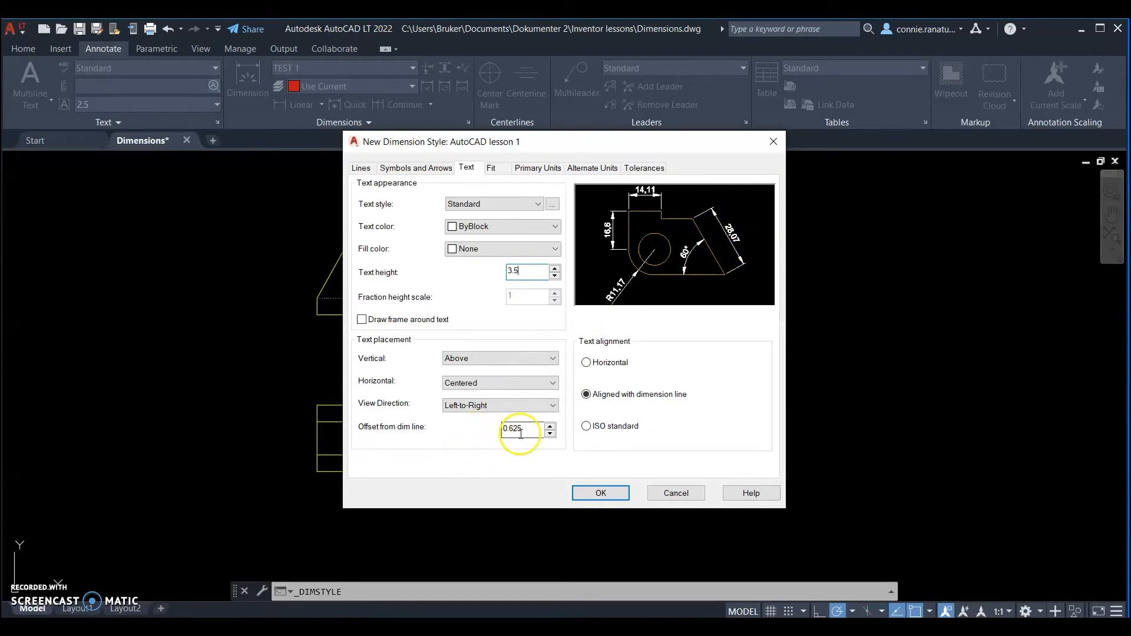
left_click_drag(524, 429, 472, 429)
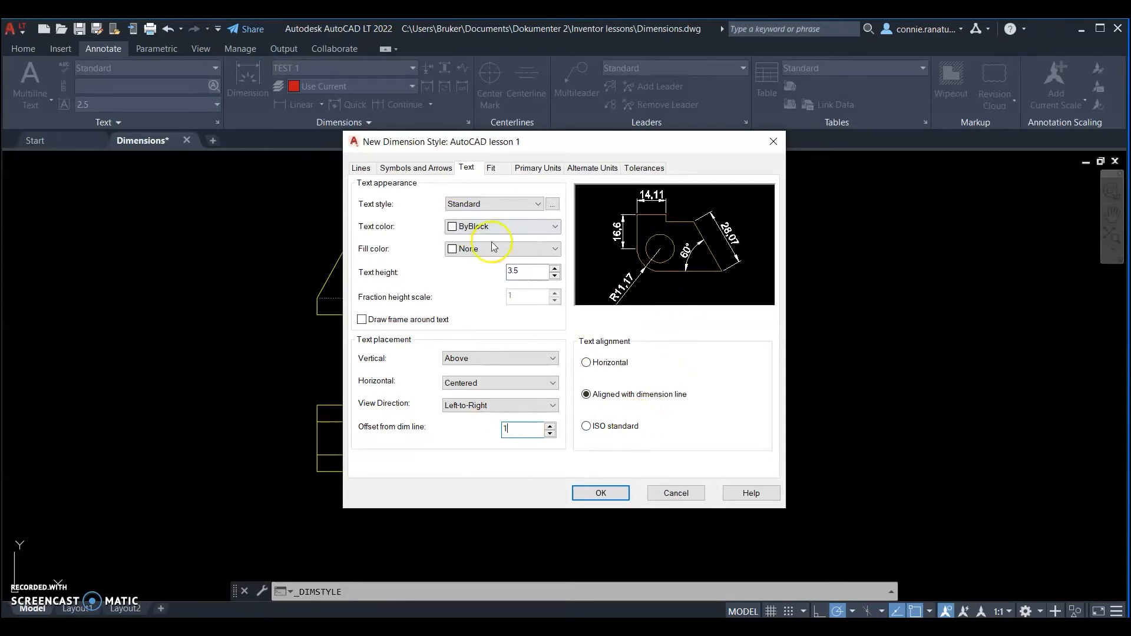
left_click(528, 273)
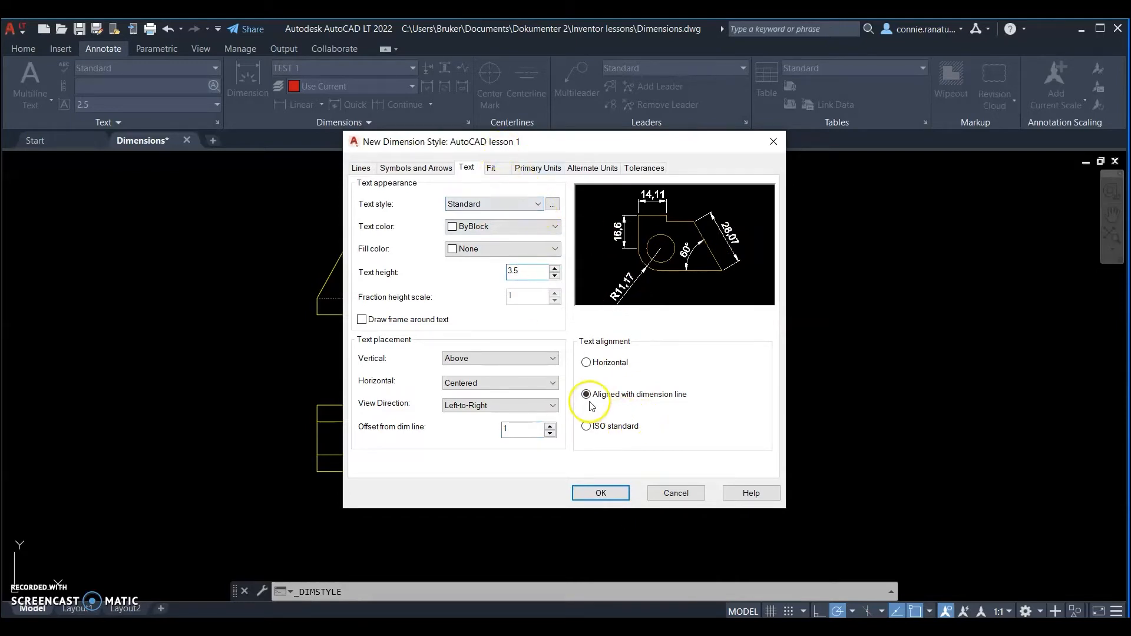
Try the Horizontal and ISO standard text alignments and return to Aligned with dimension line.
left_click(586, 363)
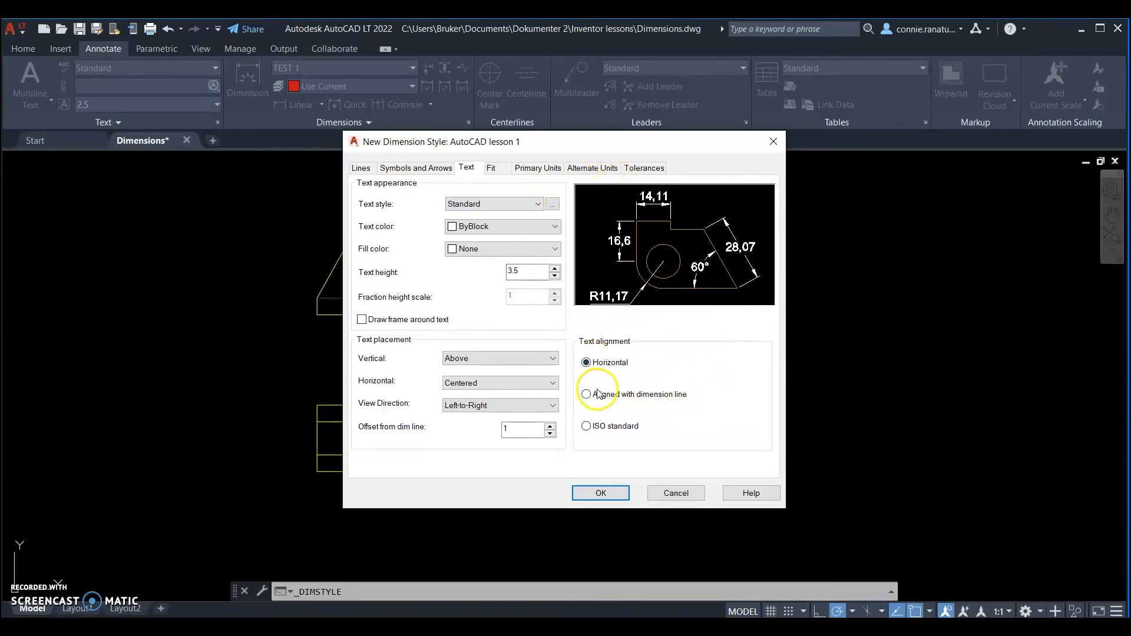
left_click(587, 428)
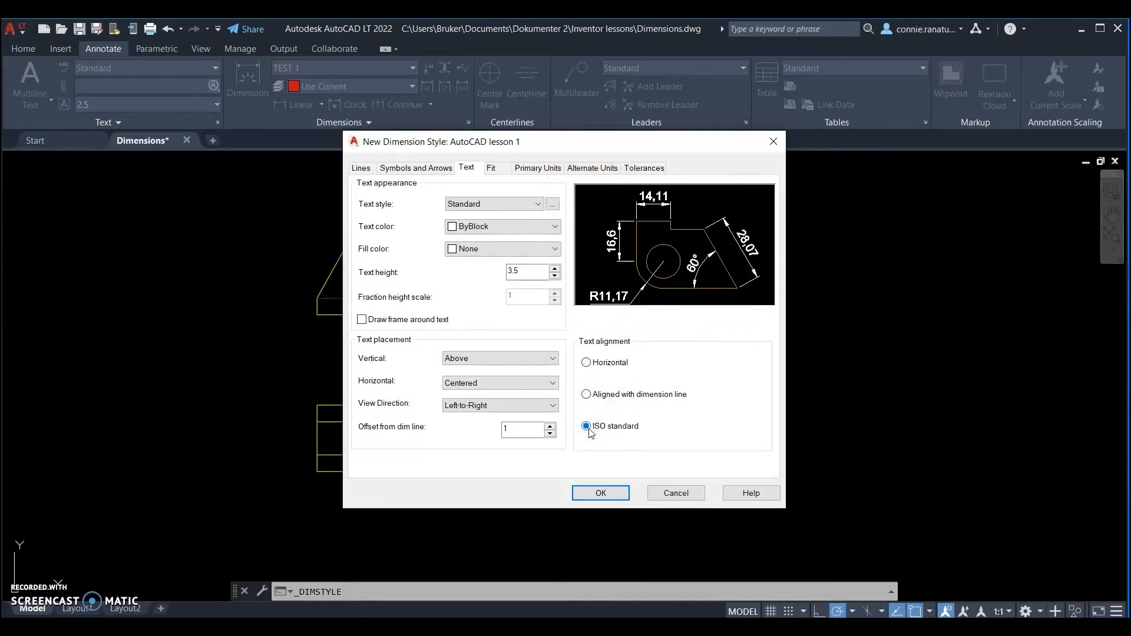
left_click(587, 395)
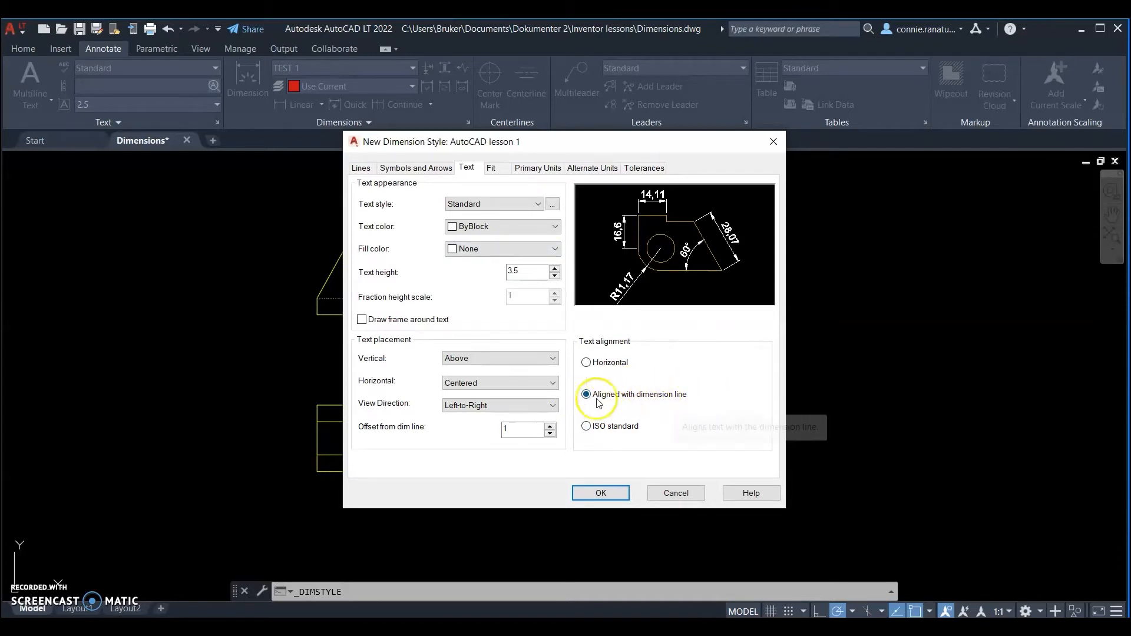
Set the fit text placement of the dimension style to Beside the dimension line.
left_click(495, 169)
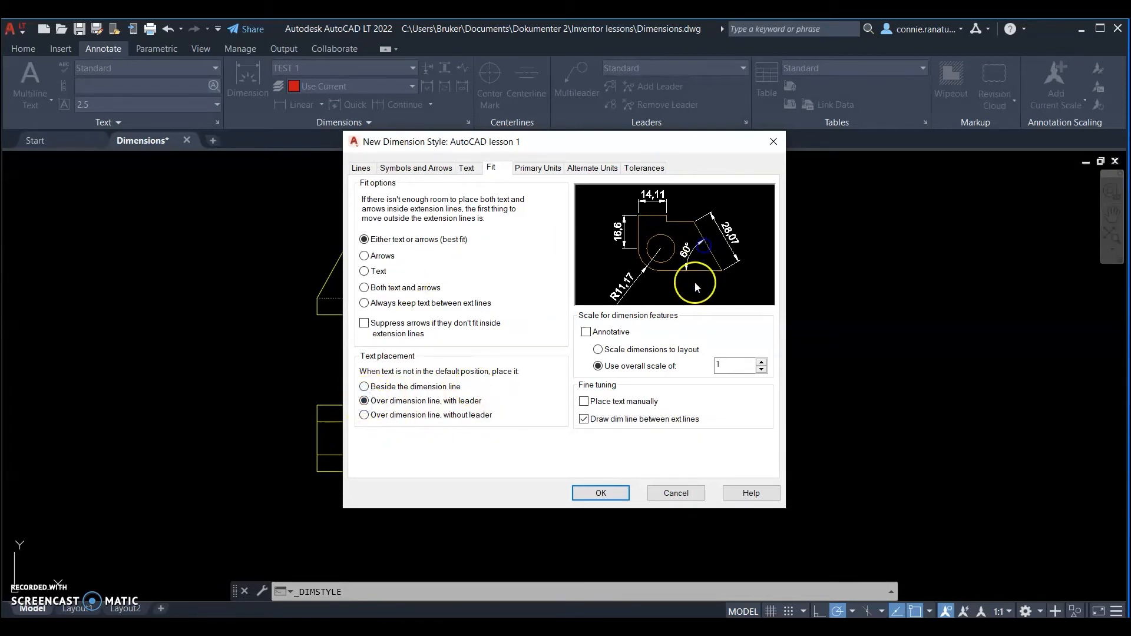
left_click(365, 387)
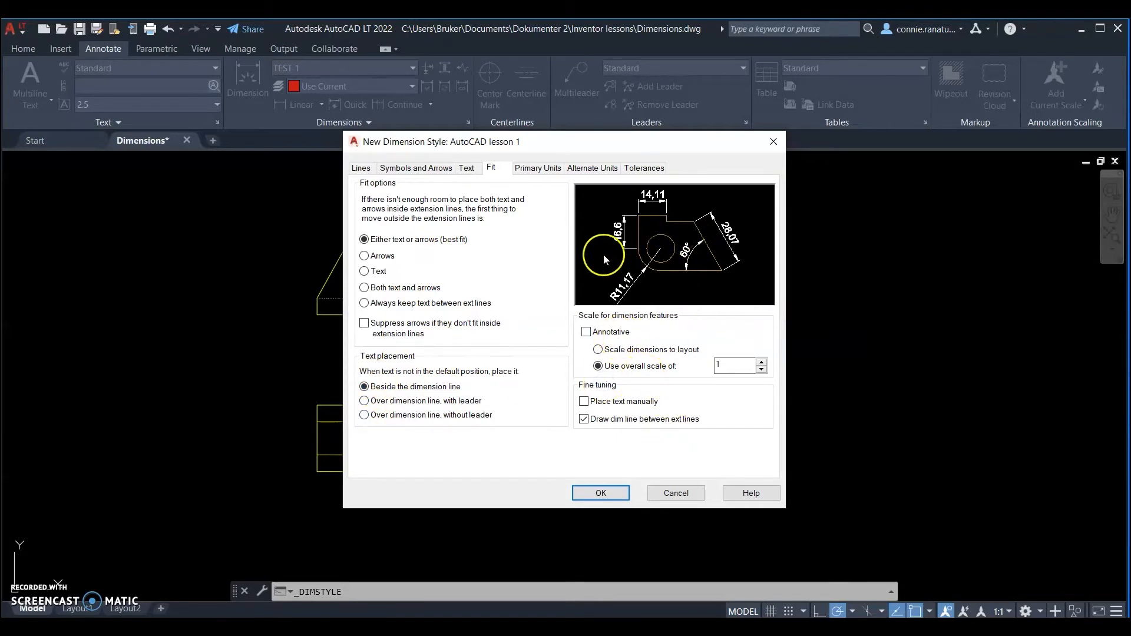
Try the Scientific, Architectural and Fractional unit formats for the primary linear dimensions and return to Decimal.
left_click(547, 171)
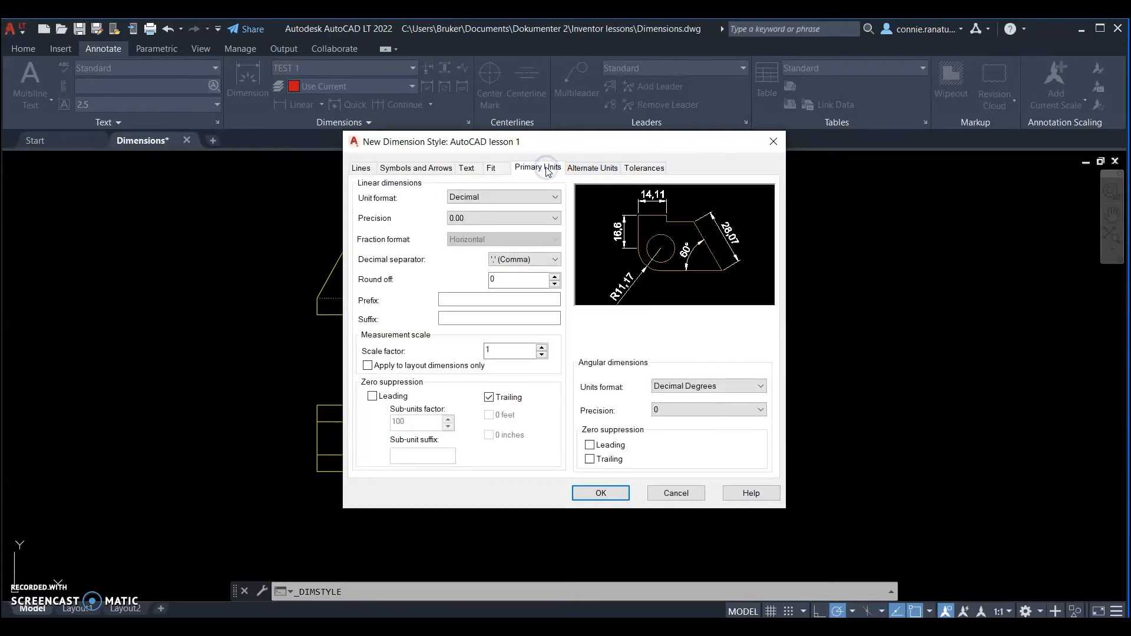
left_click(514, 197)
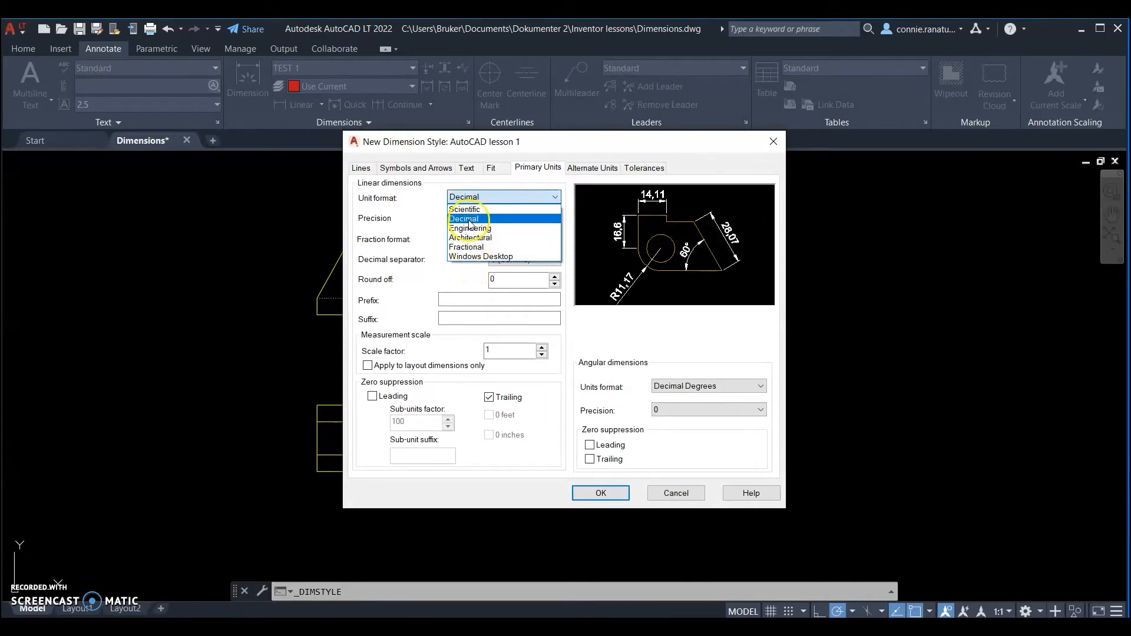
left_click(468, 210)
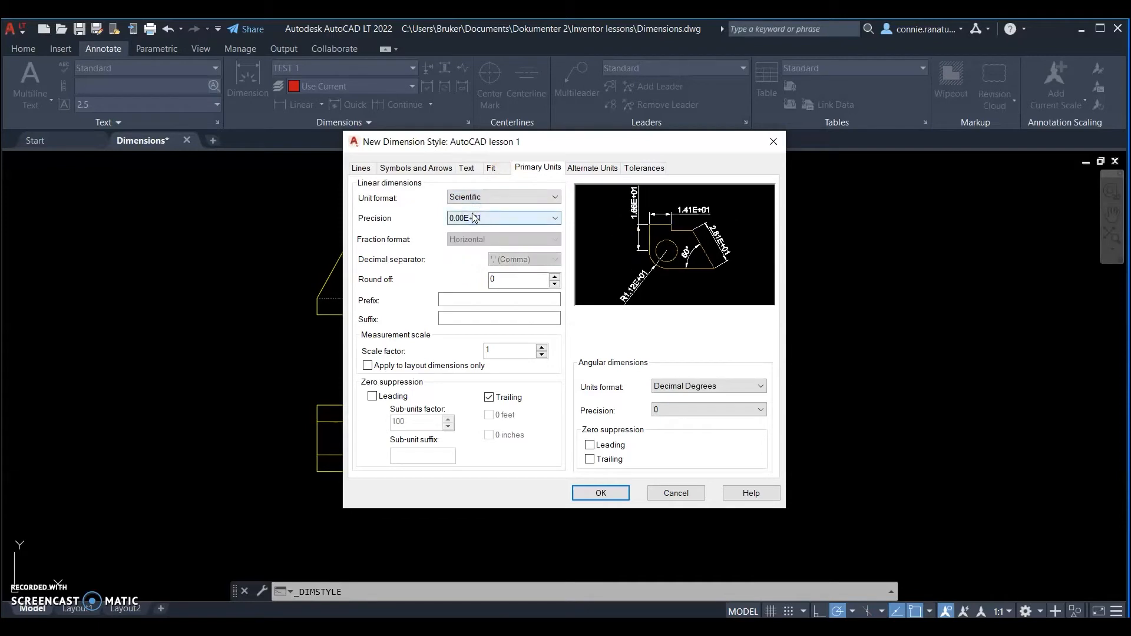
left_click(483, 194)
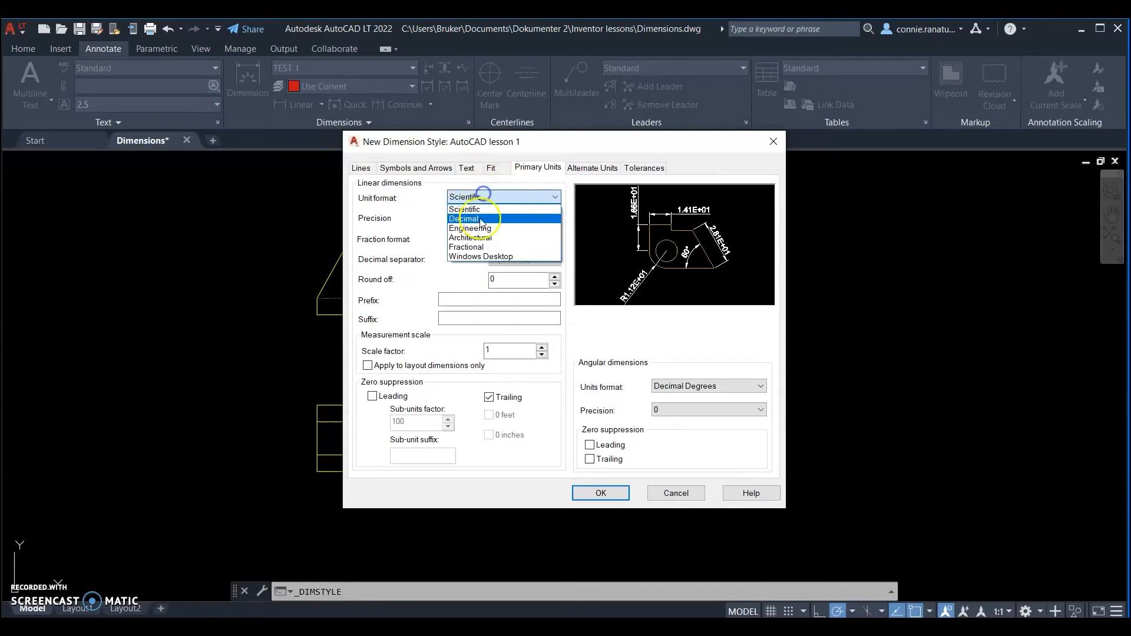
left_click(471, 238)
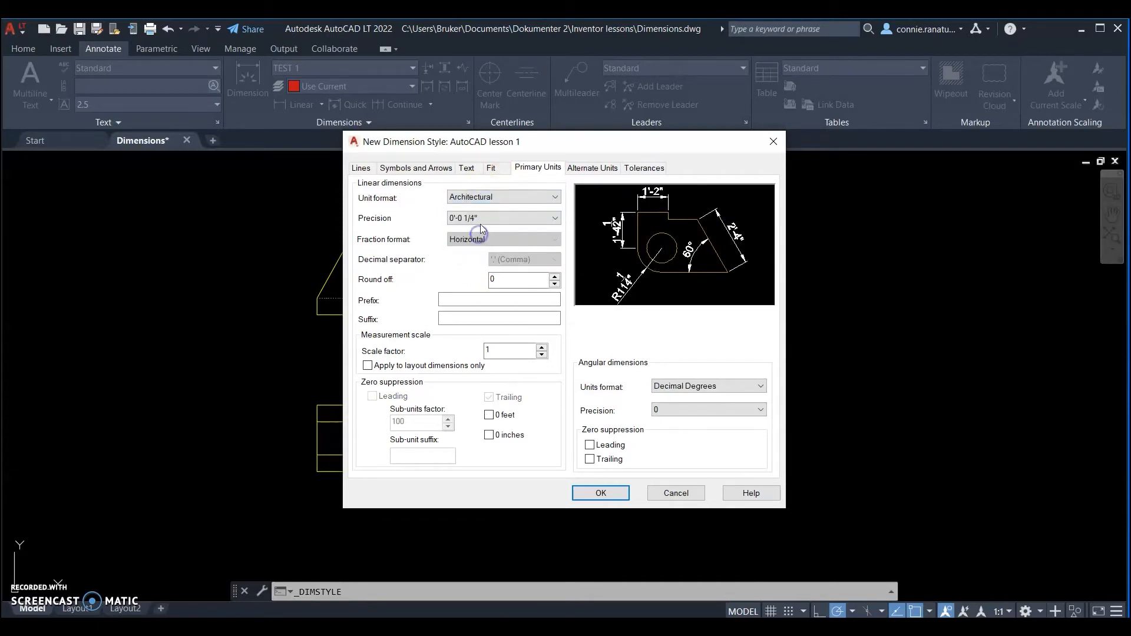
left_click(514, 198)
left_click(463, 250)
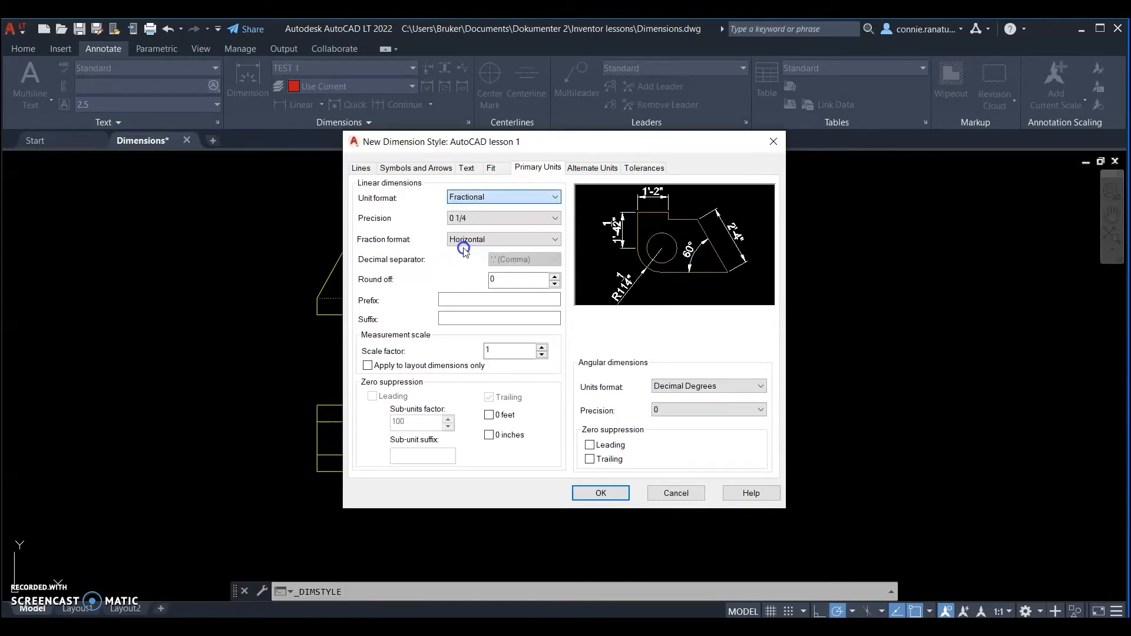
left_click(536, 197)
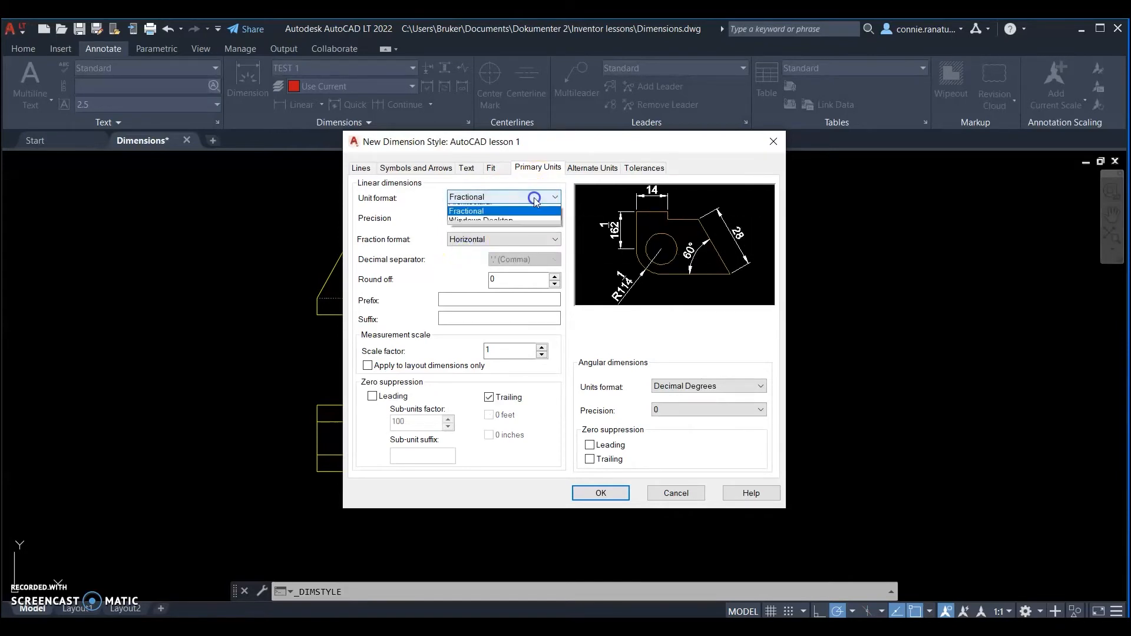
left_click(491, 218)
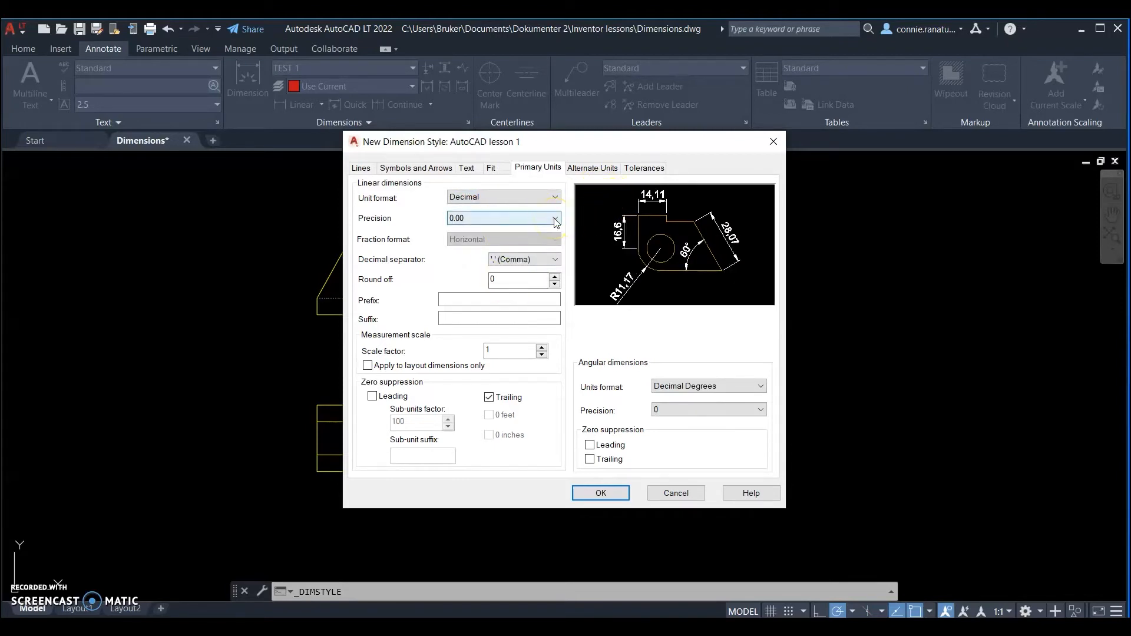
Try a linear dimension precision of 0 and return it to 0.00.
left_click(468, 222)
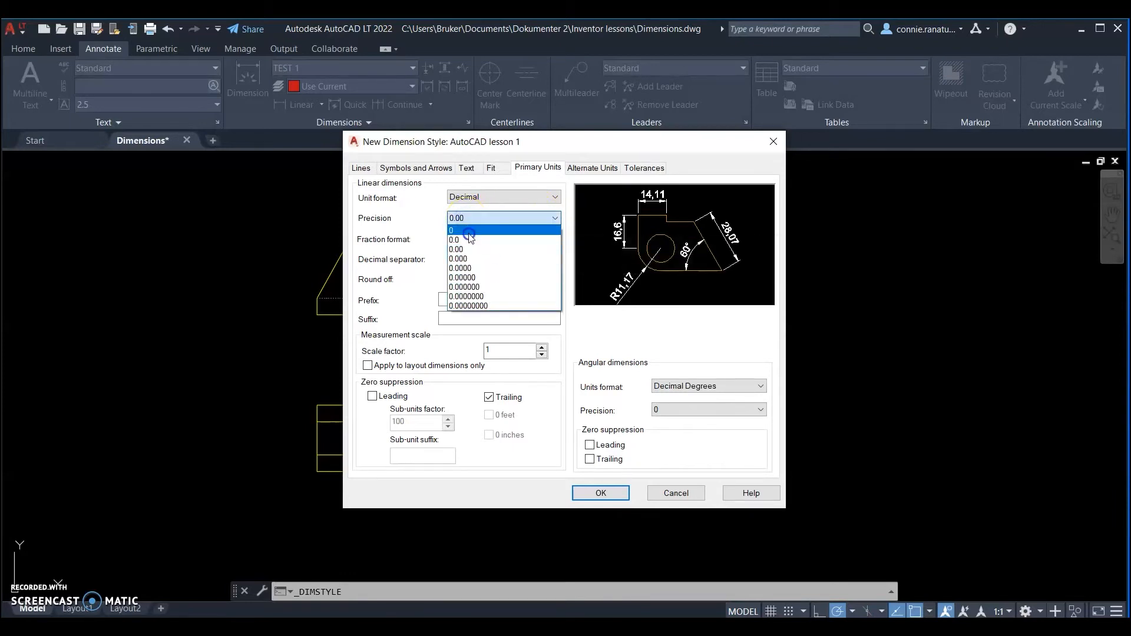
left_click(469, 232)
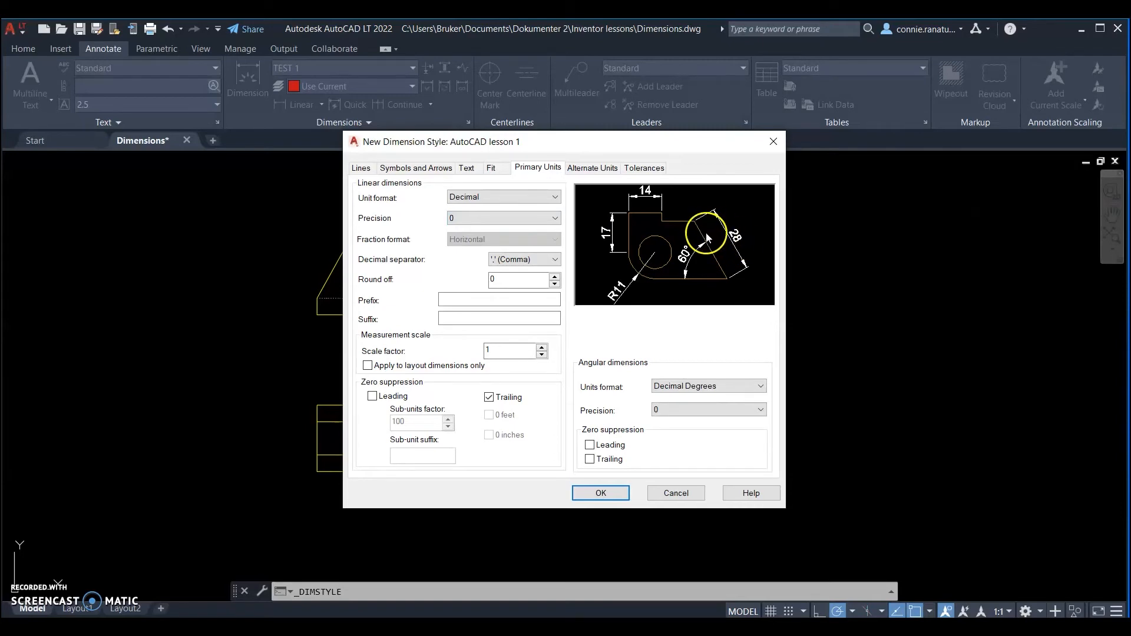
left_click(463, 220)
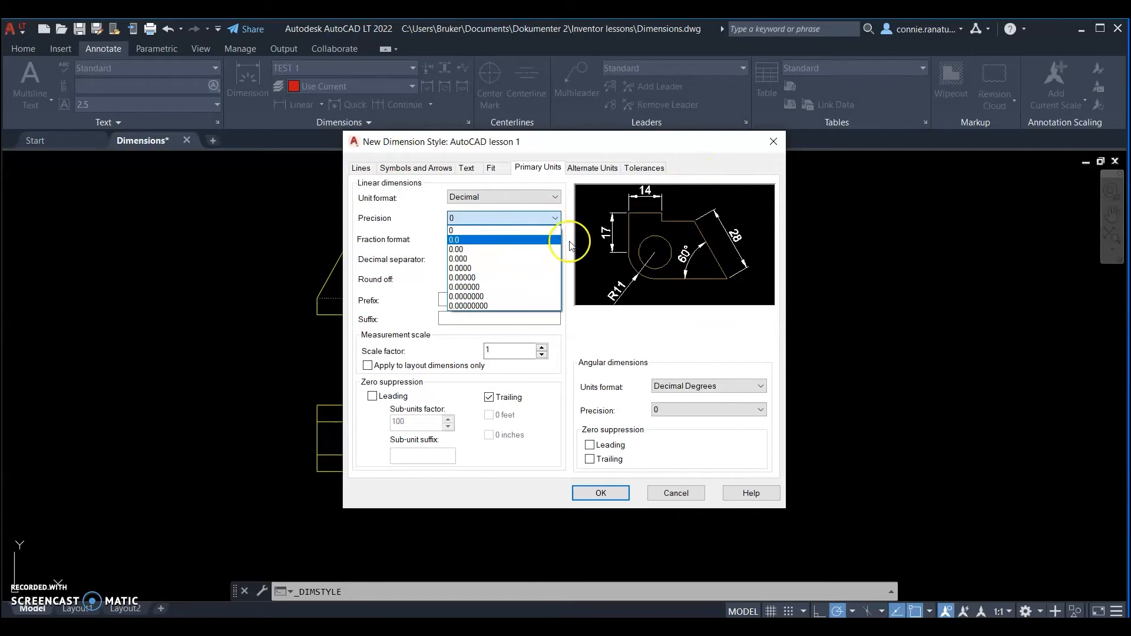
left_click(460, 250)
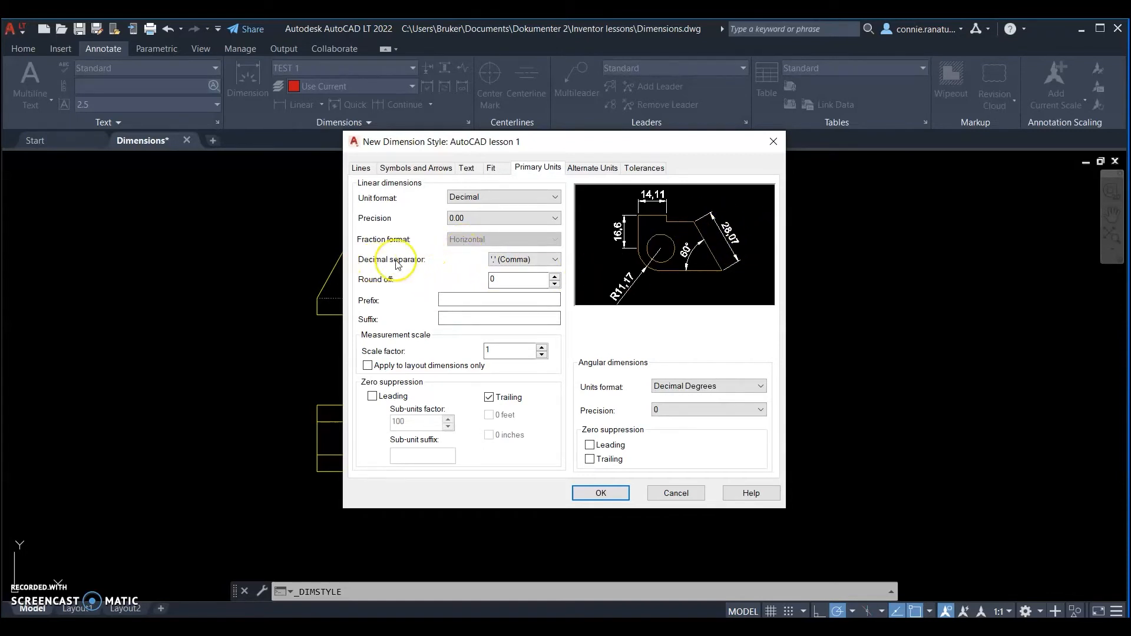
Try Period and Space as the decimal separator of the linear dimensions and return to Comma.
left_click(518, 259)
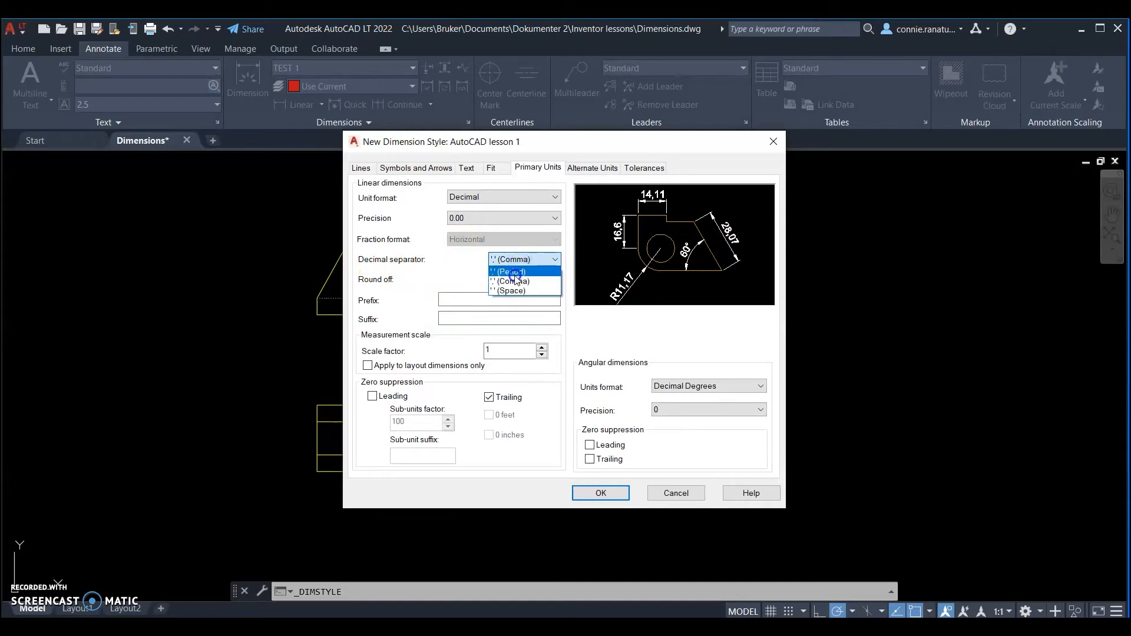
left_click(516, 272)
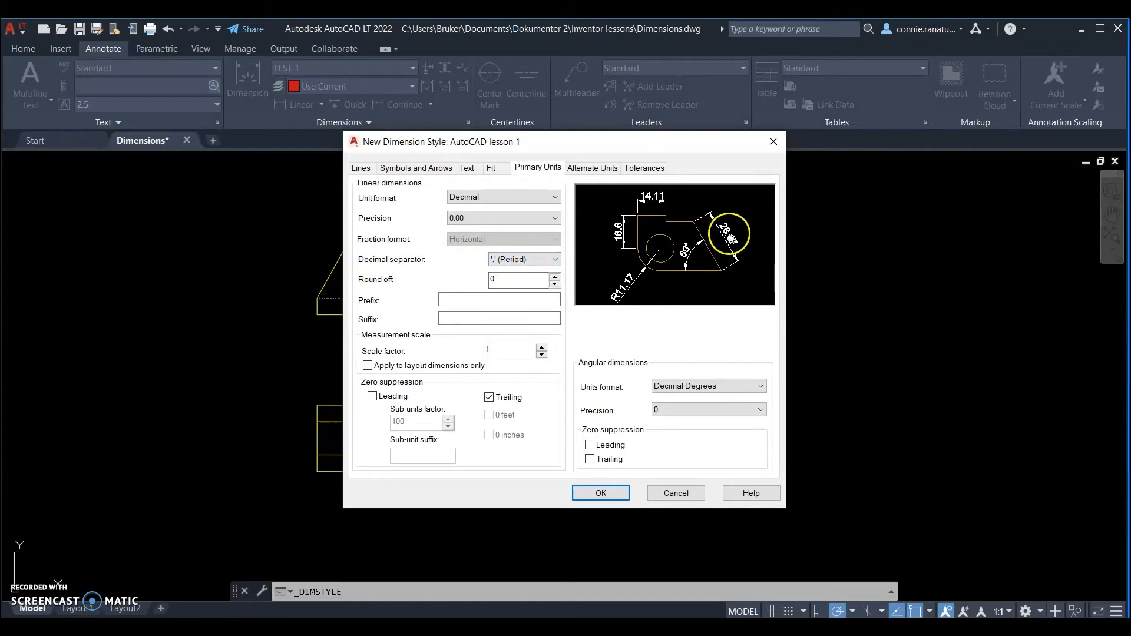
left_click(507, 260)
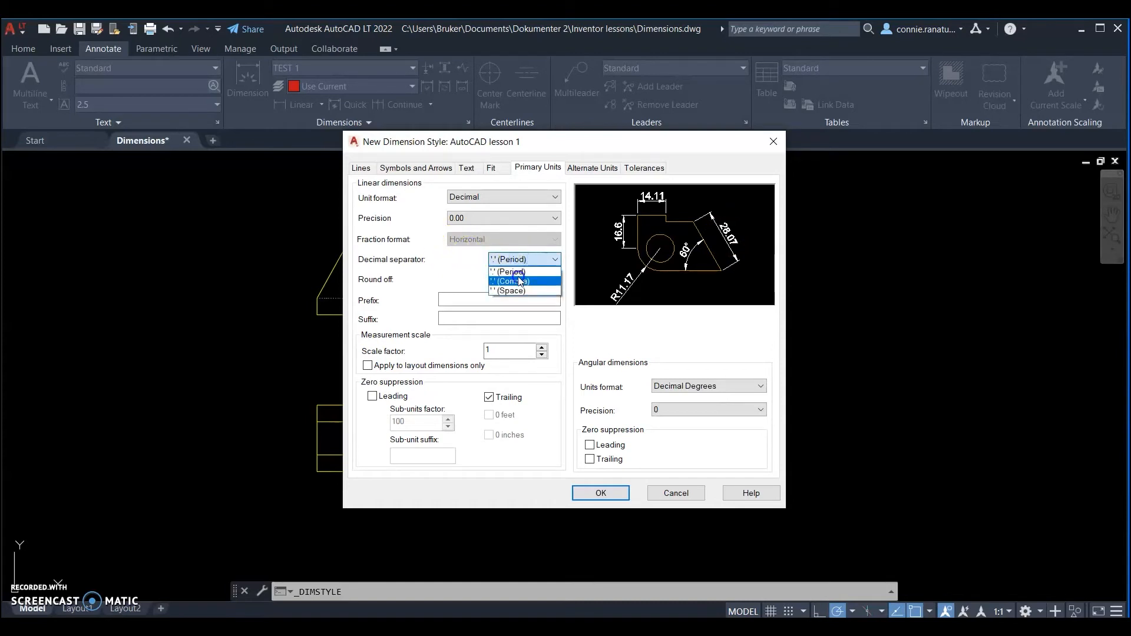
left_click(520, 281)
left_click(513, 259)
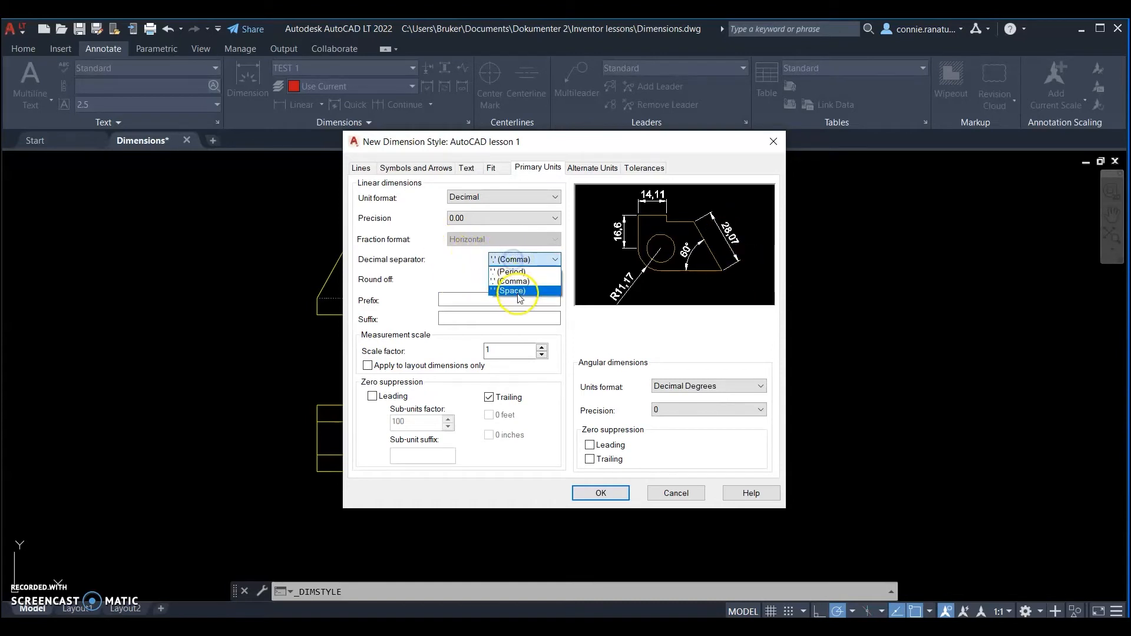
left_click(516, 291)
left_click(554, 260)
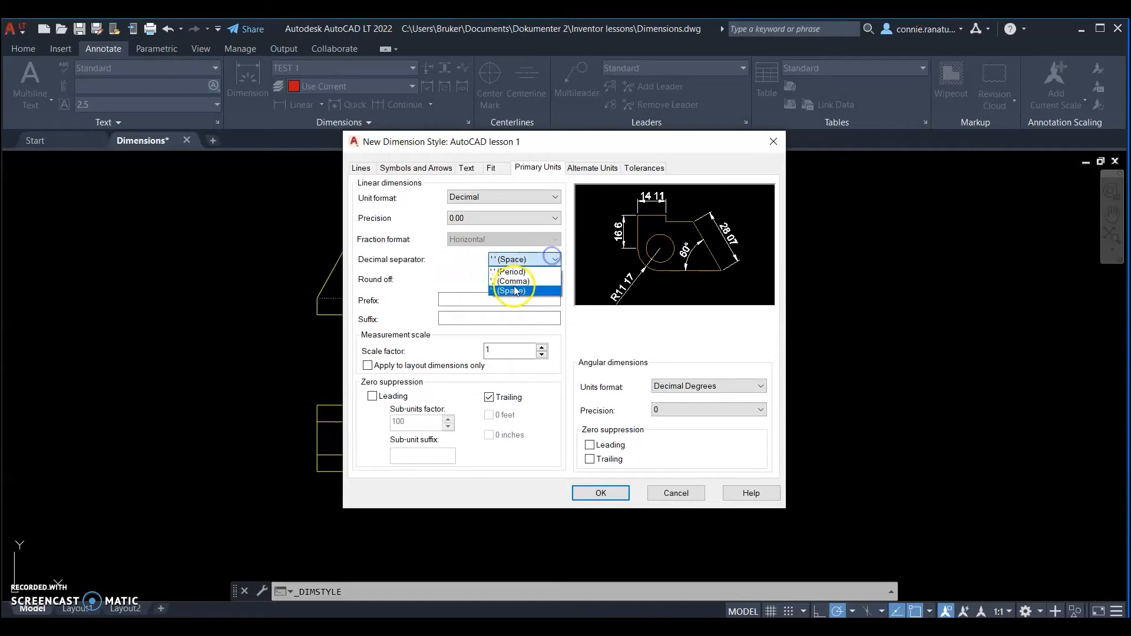
left_click(514, 282)
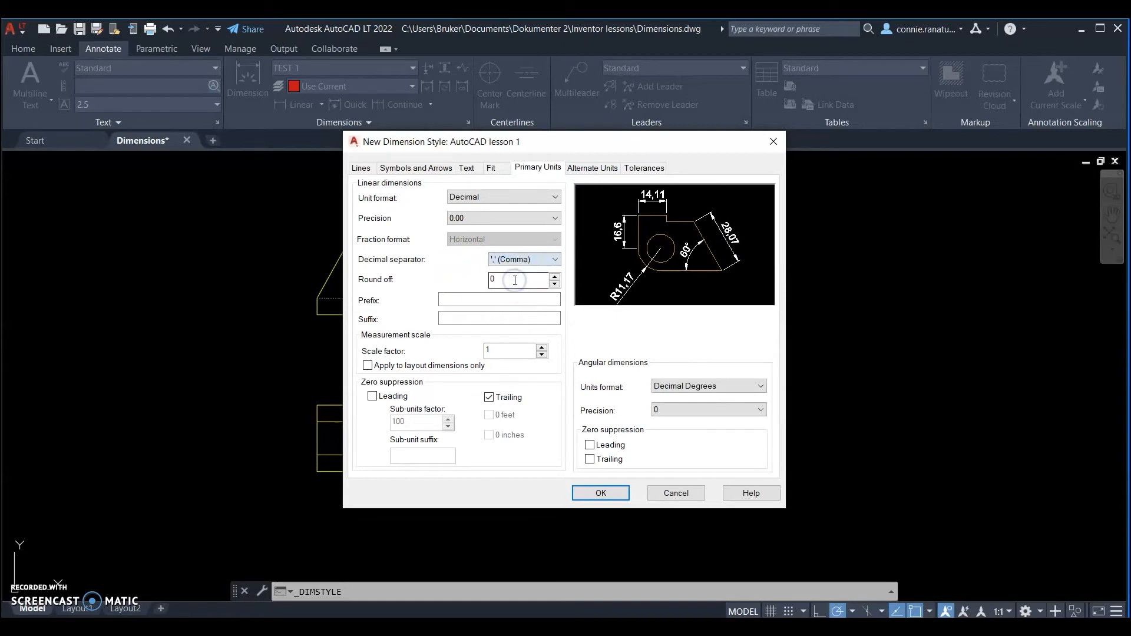
Try displaying alternate units, view their unit formats, and turn the alternate units off again.
left_click(586, 167)
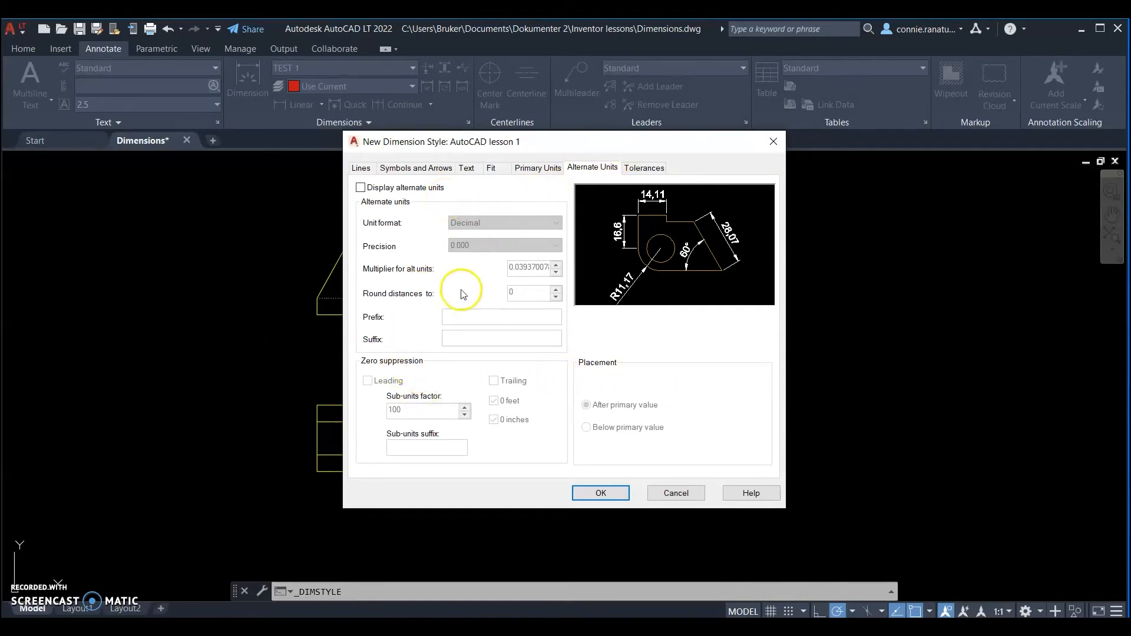
left_click(361, 188)
left_click(514, 224)
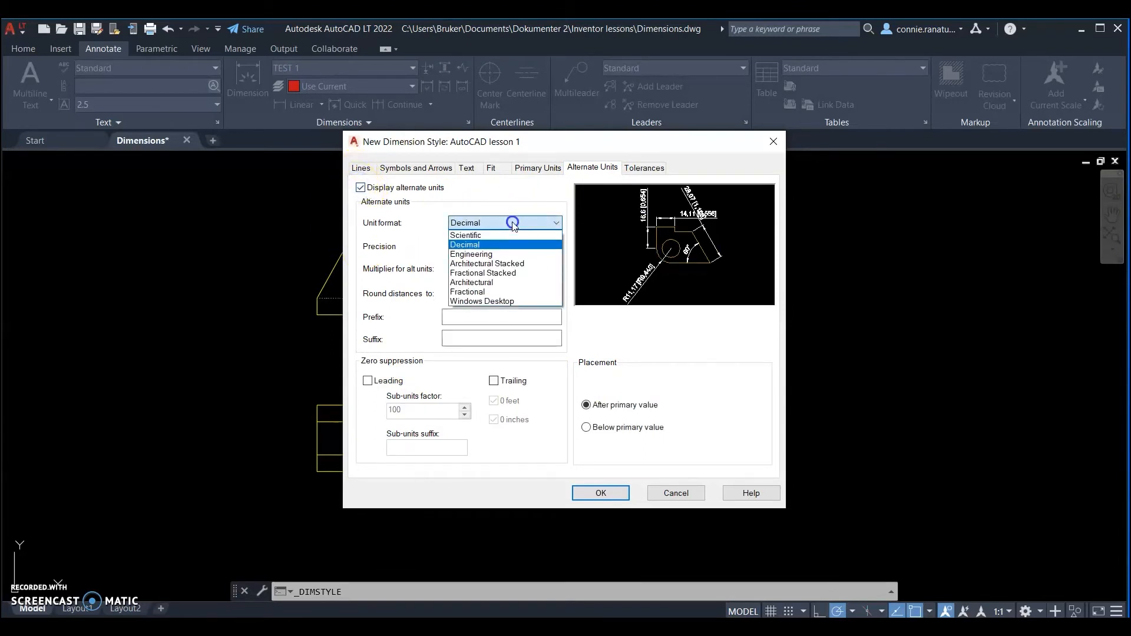
left_click(514, 224)
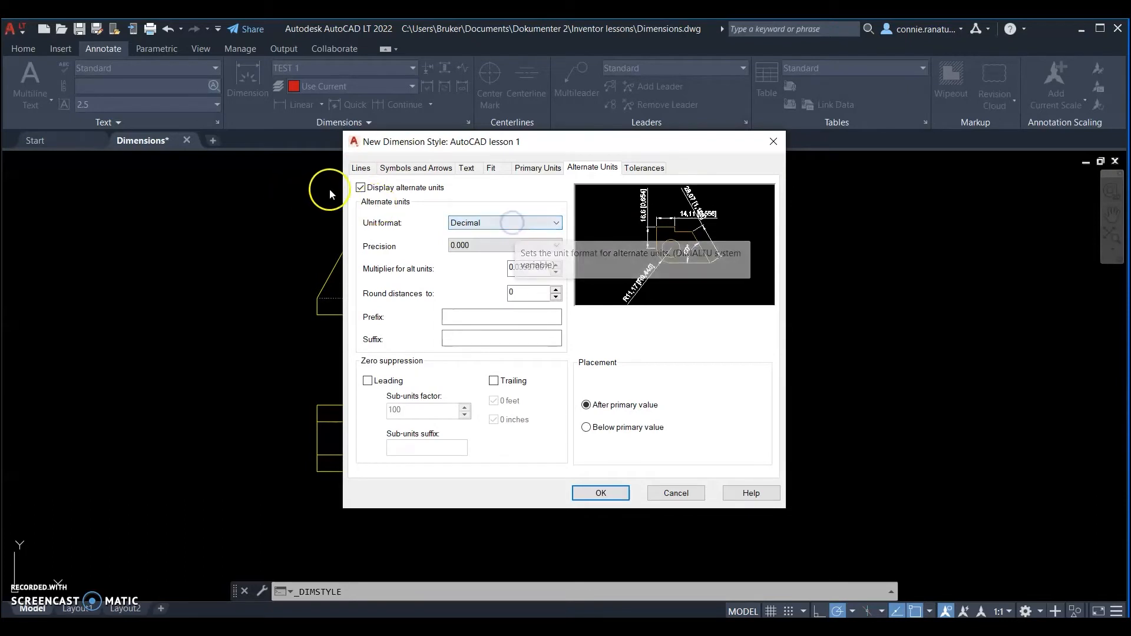
left_click(361, 187)
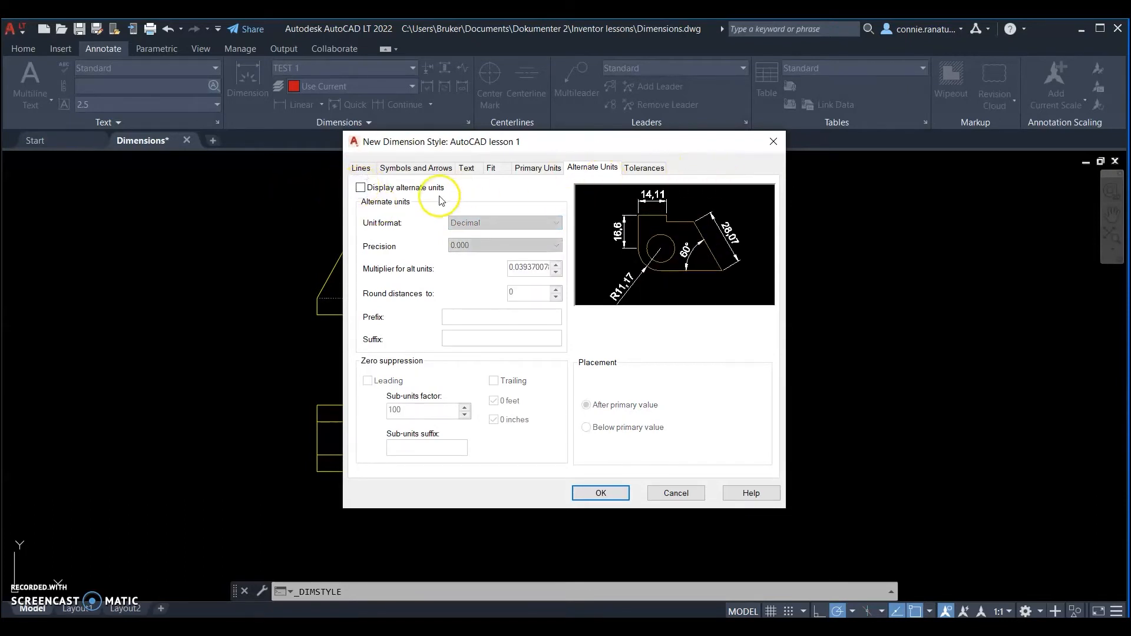
Try the Deviation tolerance method for the dimension style and return it to None.
left_click(656, 168)
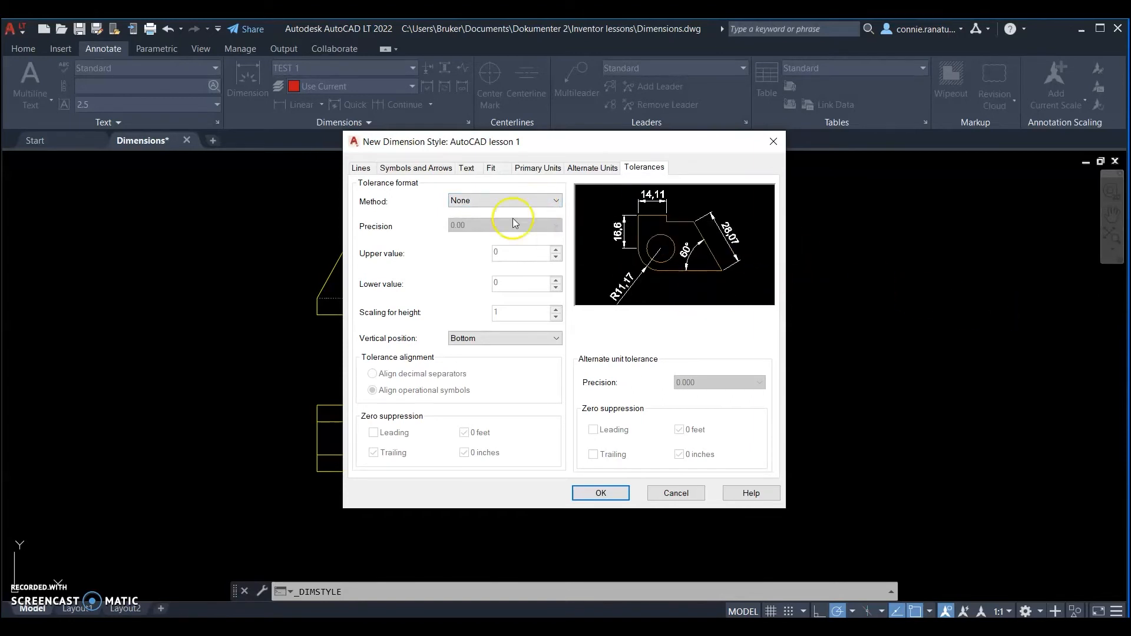
left_click(513, 203)
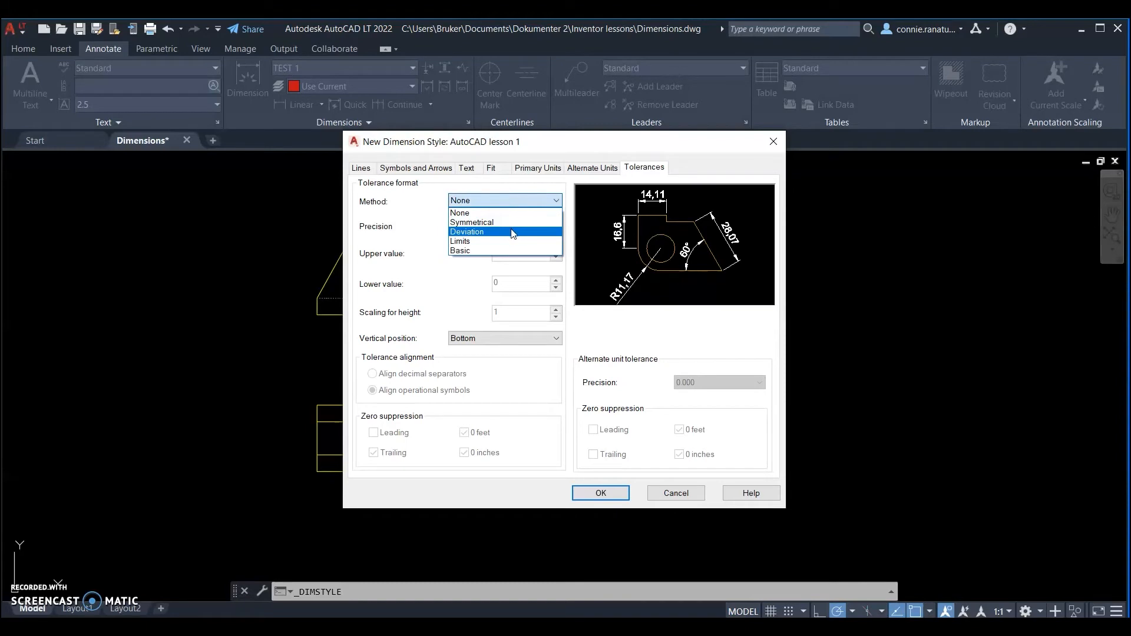
left_click(512, 232)
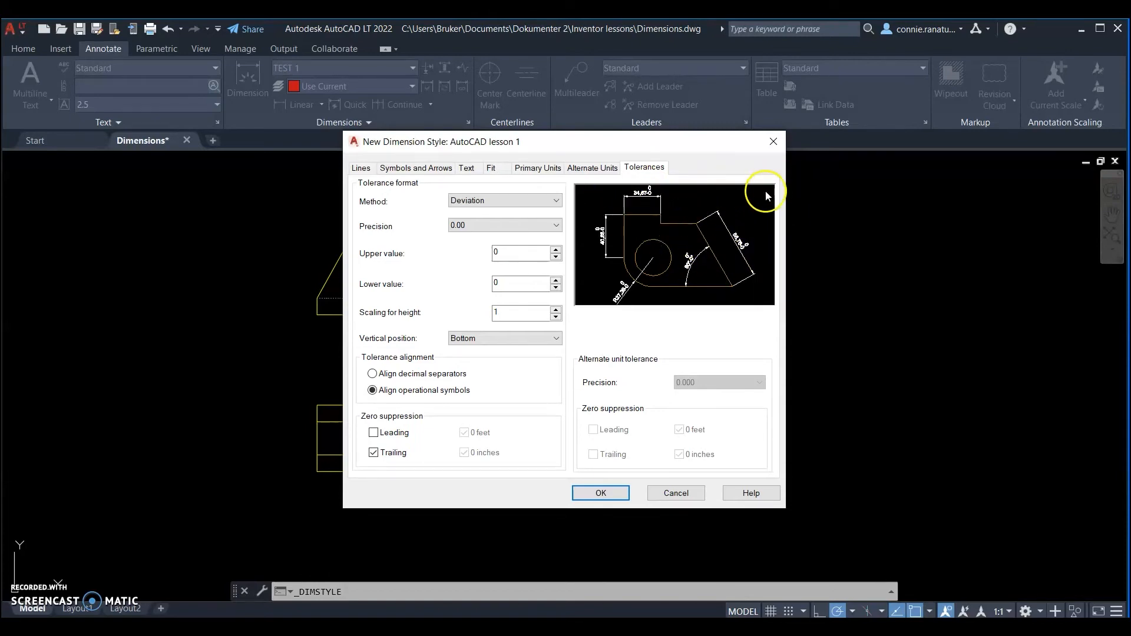
left_click(532, 198)
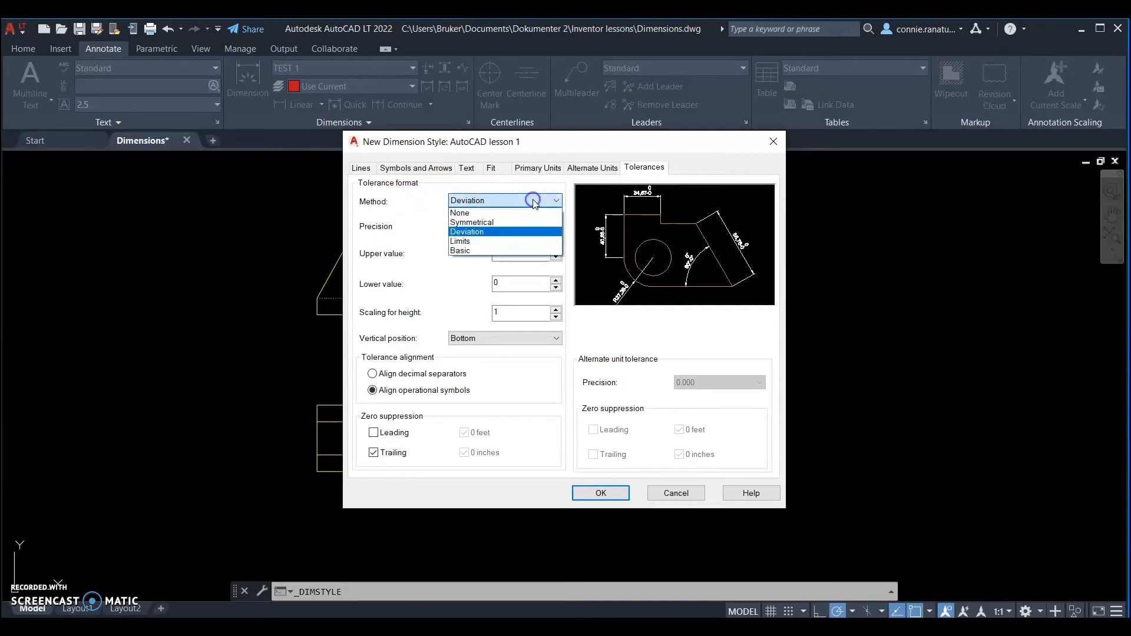
left_click(469, 213)
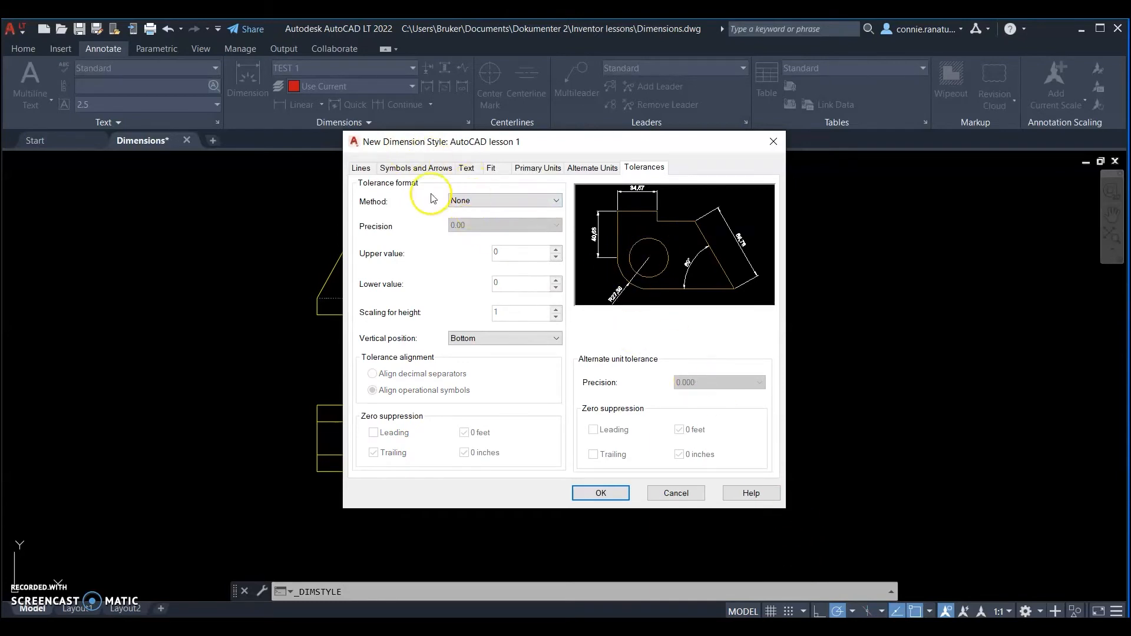
Review the line settings, accept the new dimension style "AutoCAD lesson 1" and close the Dimension Style Manager.
left_click(362, 169)
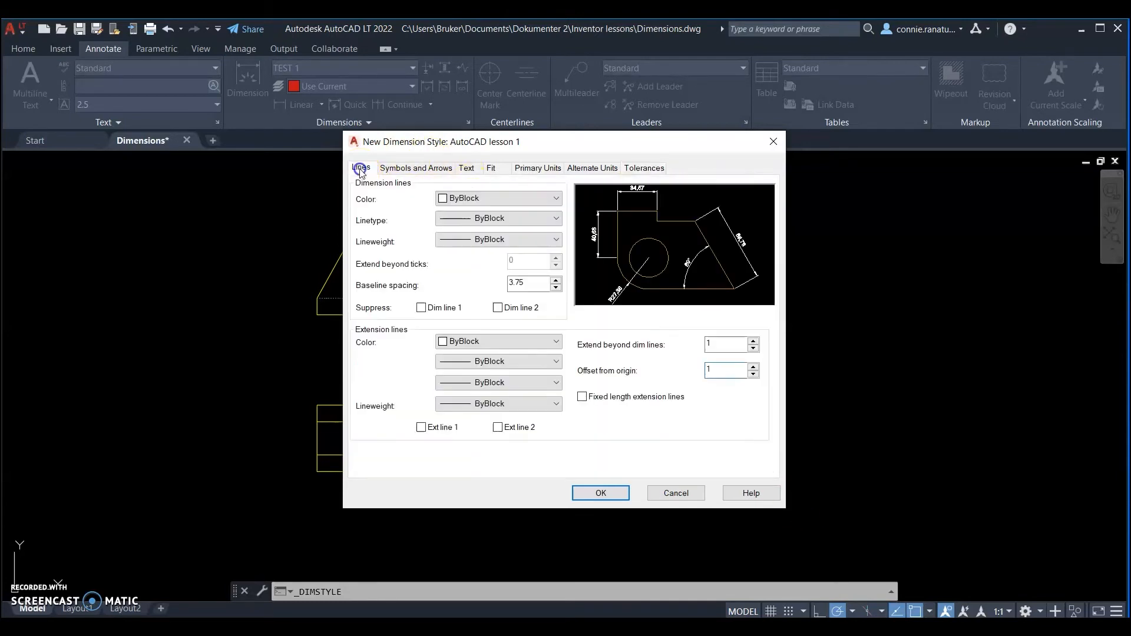
left_click(599, 494)
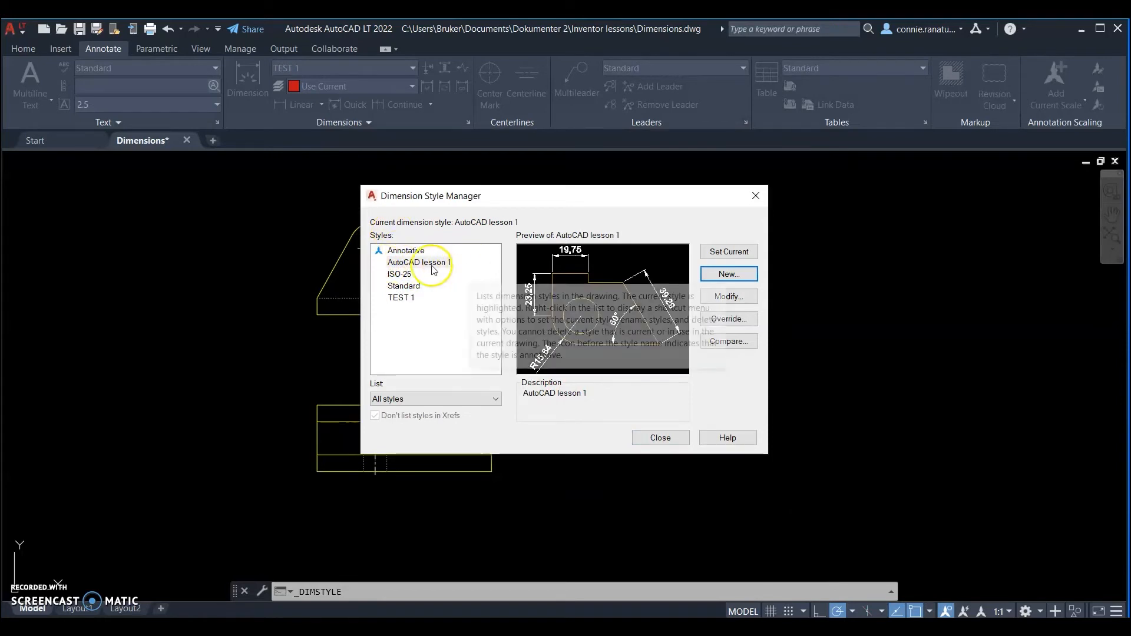
left_click(662, 440)
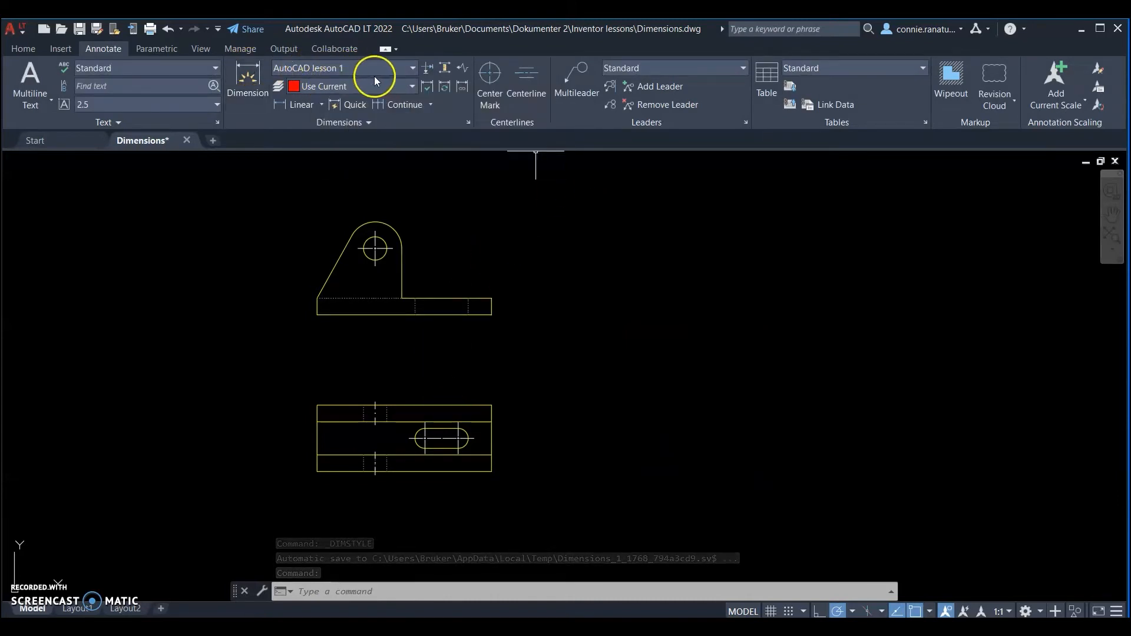
Choose Dimension as the current layer for the drawing.
left_click(22, 51)
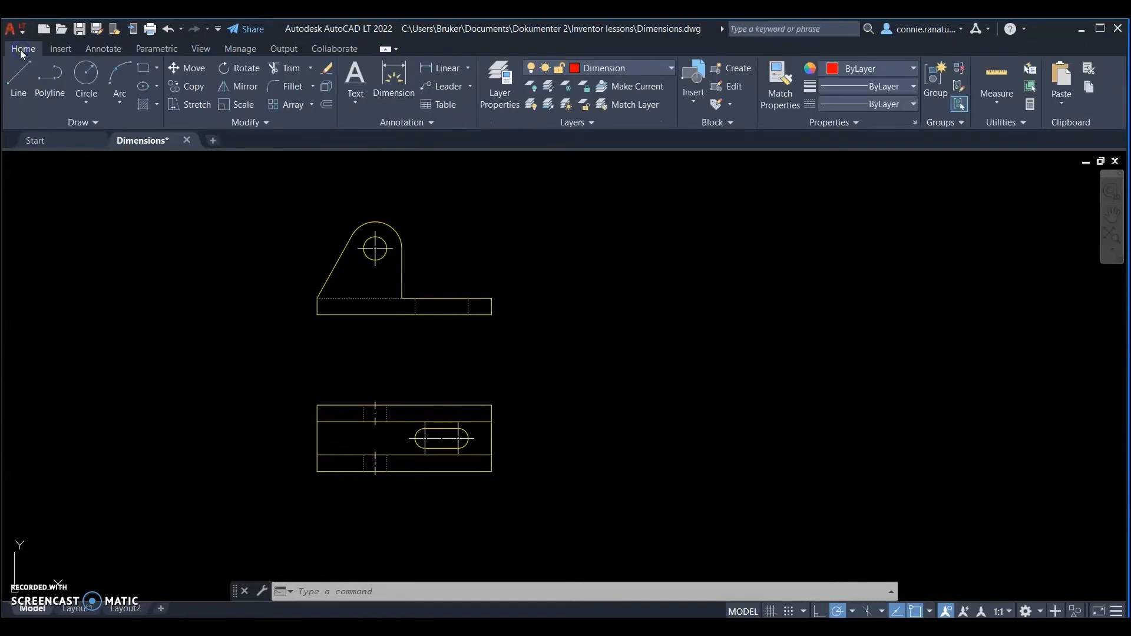
left_click(606, 70)
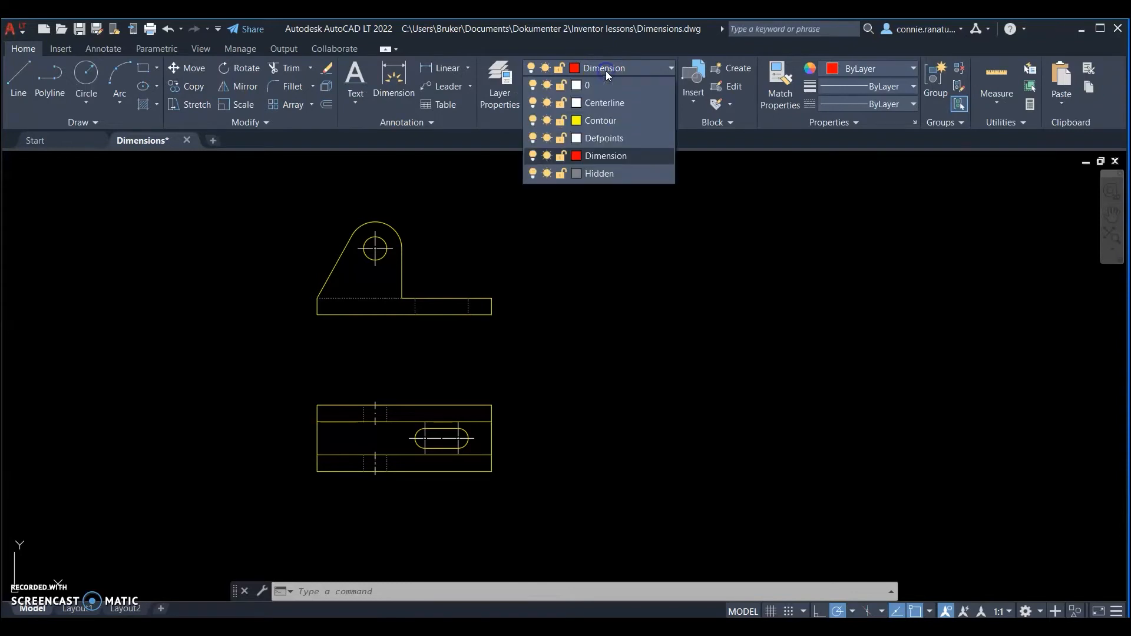
left_click(604, 156)
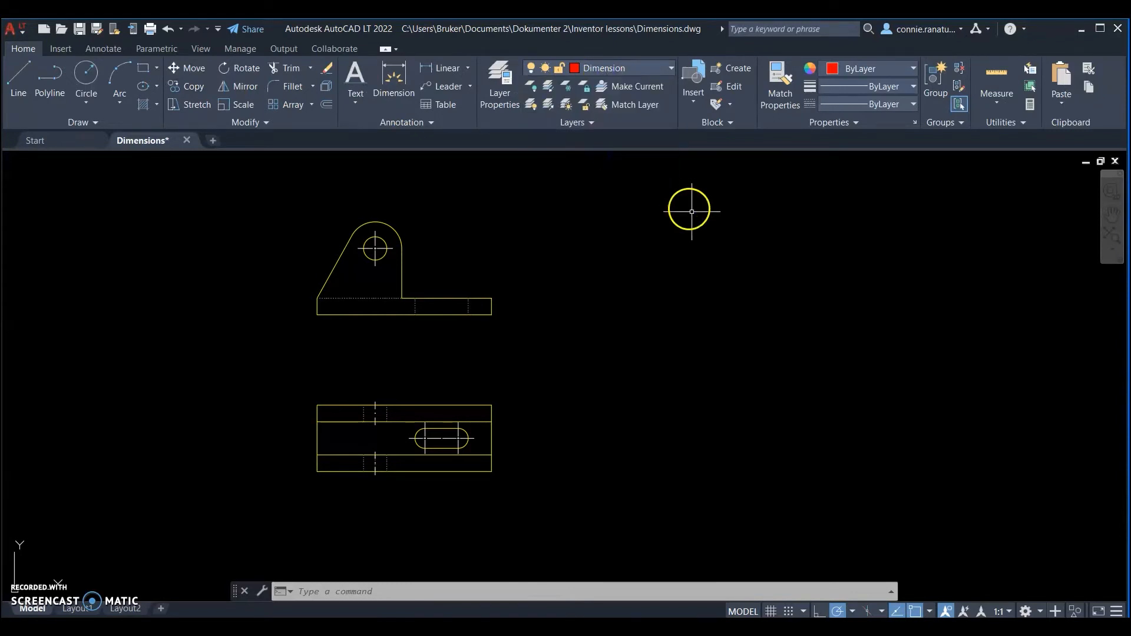
Add a horizontal linear dimension below the lower view from its bottom-left corner to the hole's centreline.
left_click(468, 69)
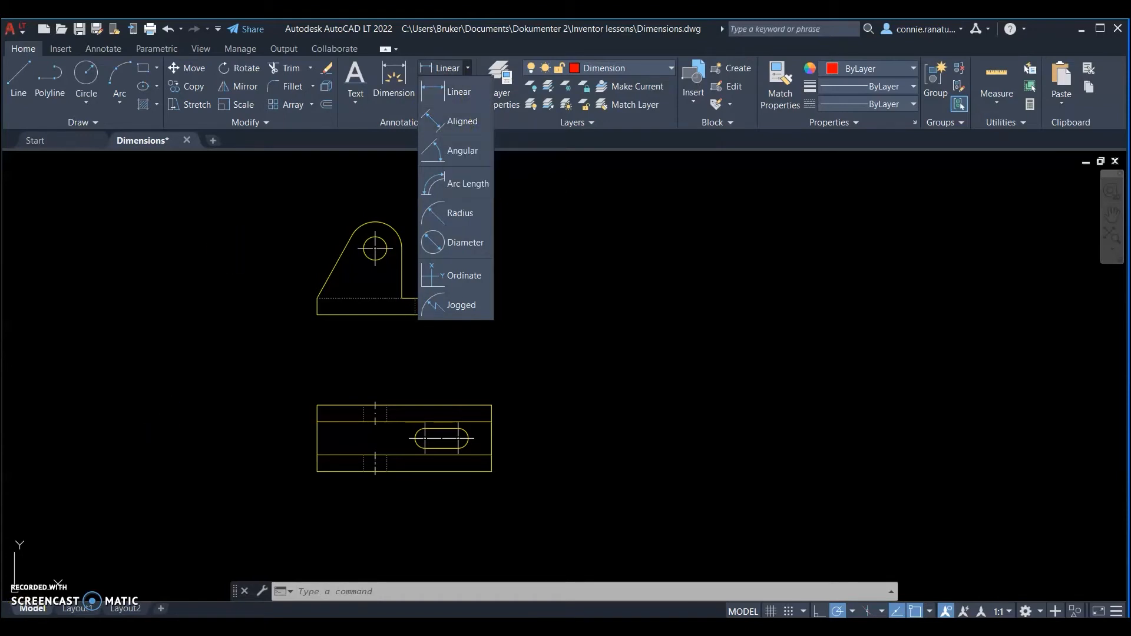
left_click(448, 92)
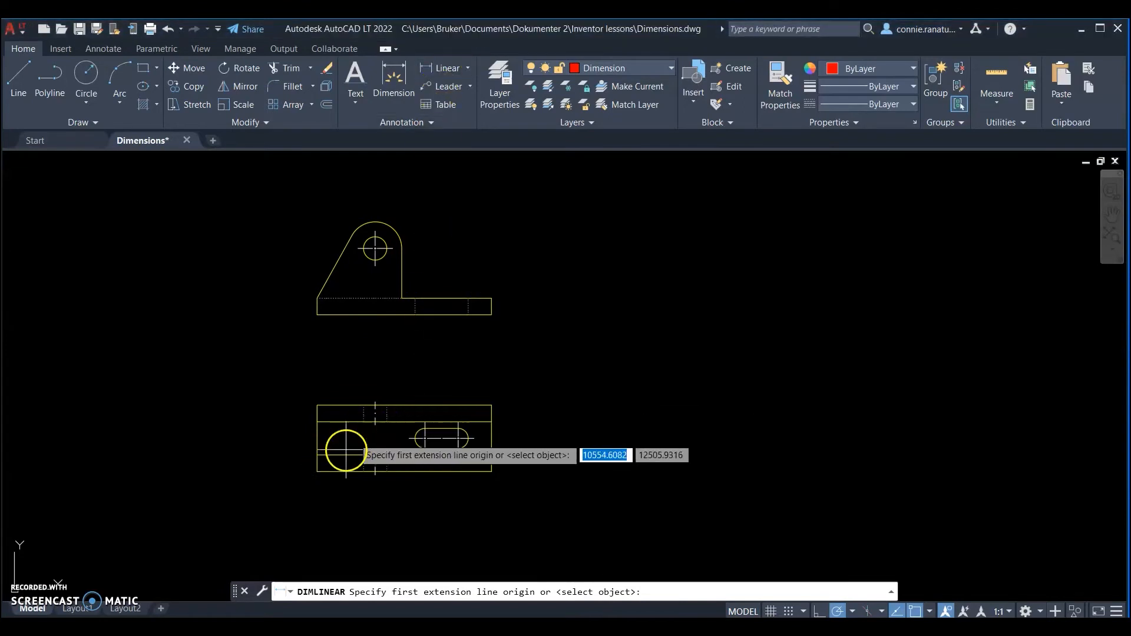
left_click(317, 472)
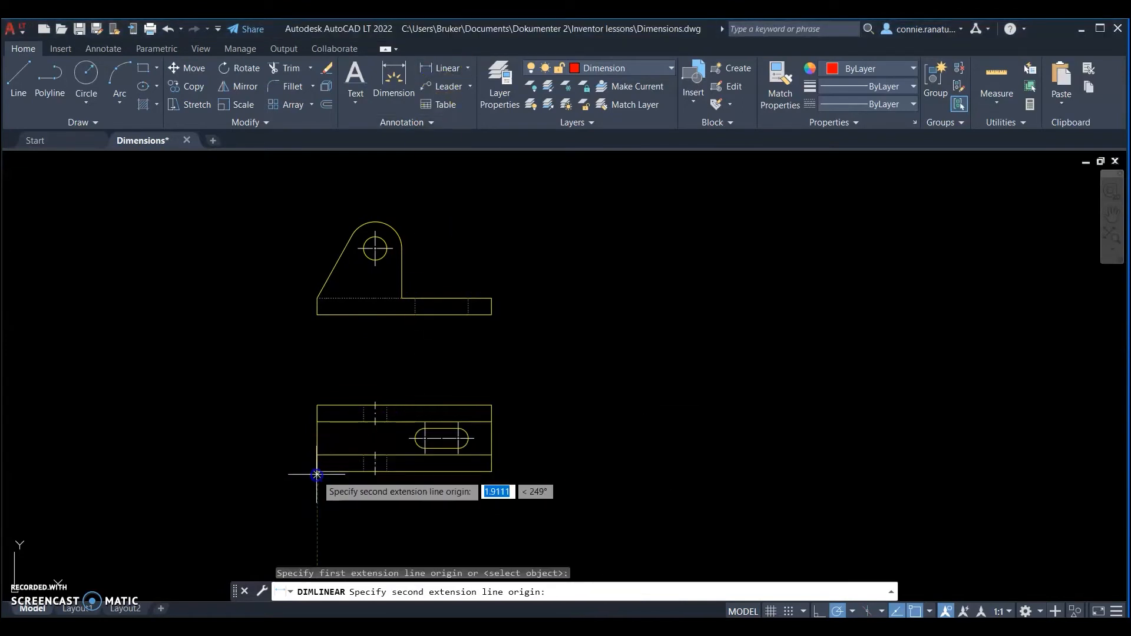
left_click(376, 475)
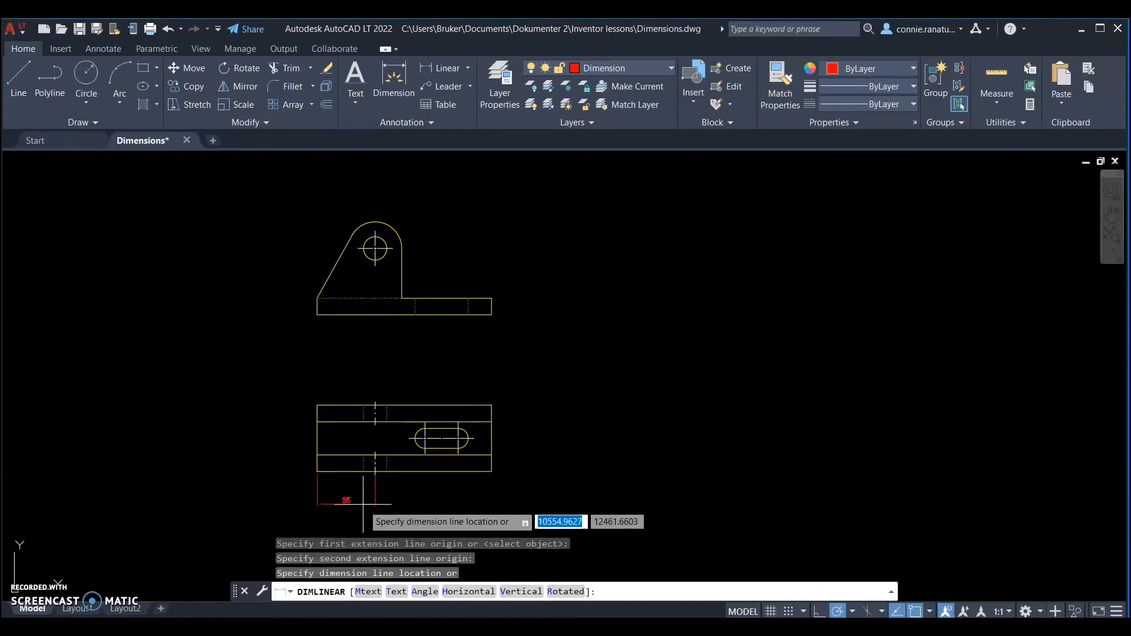
left_click(370, 492)
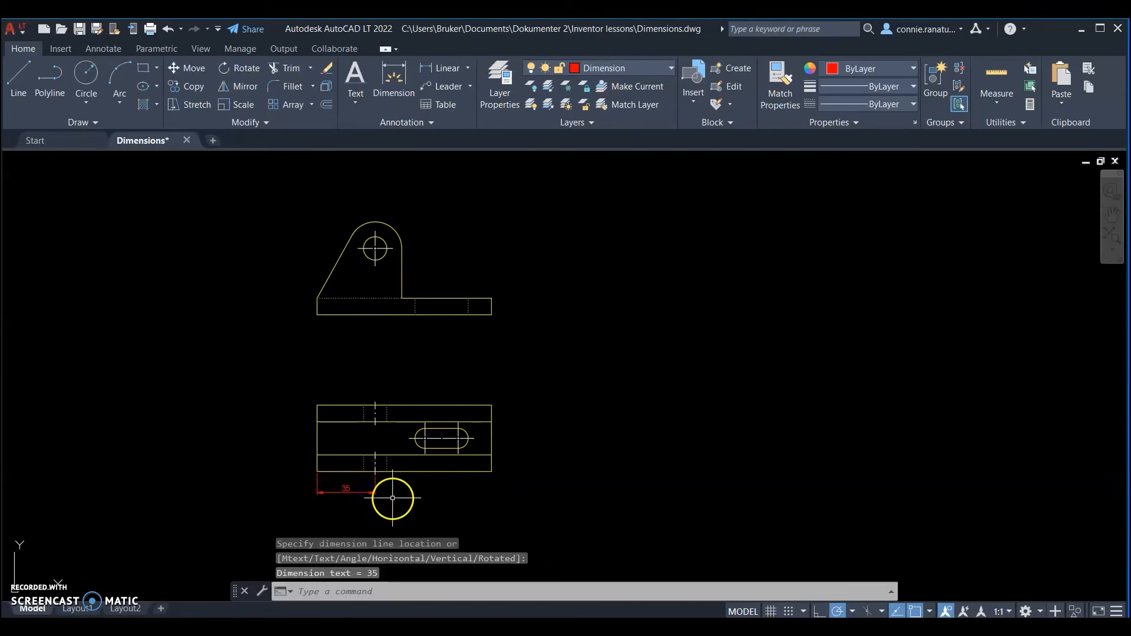
Add a linear dimension from the lower view's bottom-left corner to the slot's left centreline, placed below the first dimension.
scroll(392, 498, "up", 2)
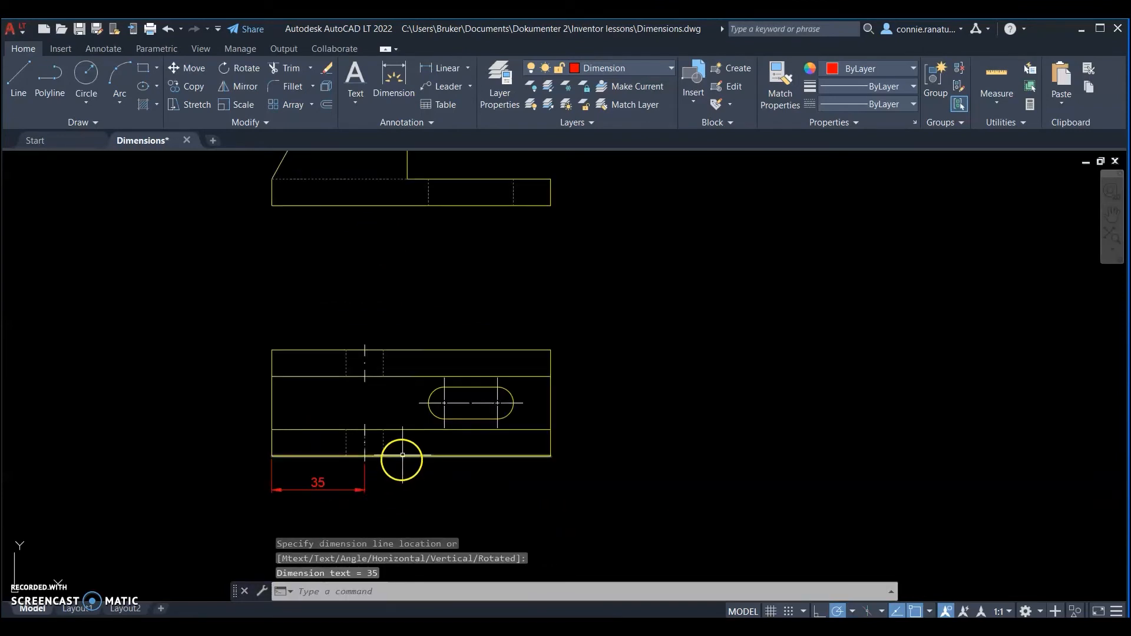
right_click(241, 308)
left_click(254, 316)
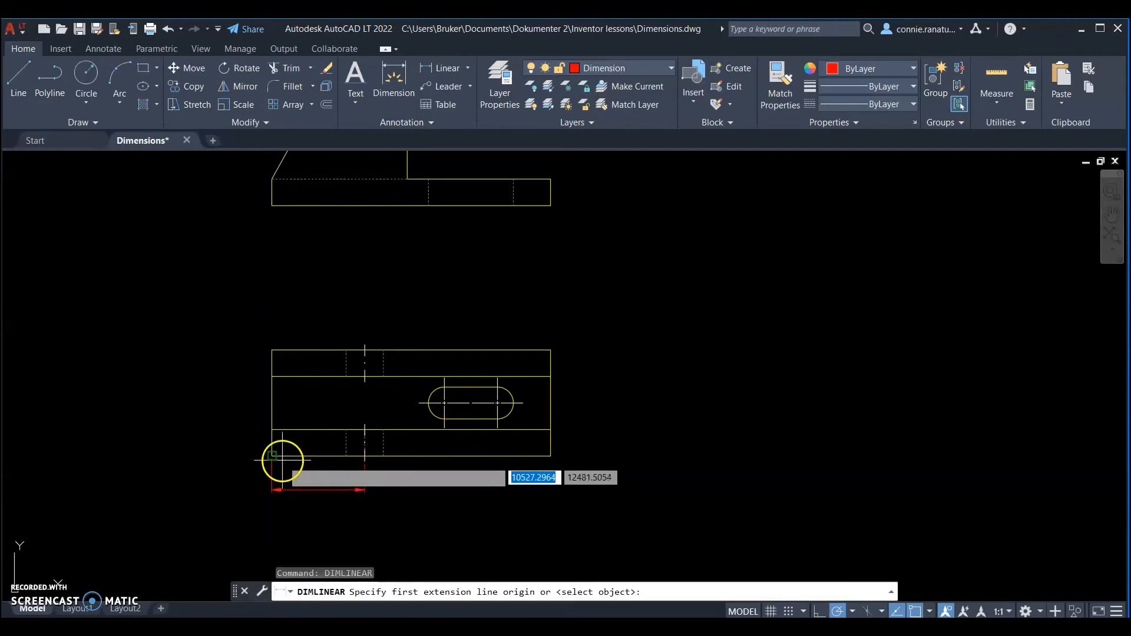
left_click(273, 457)
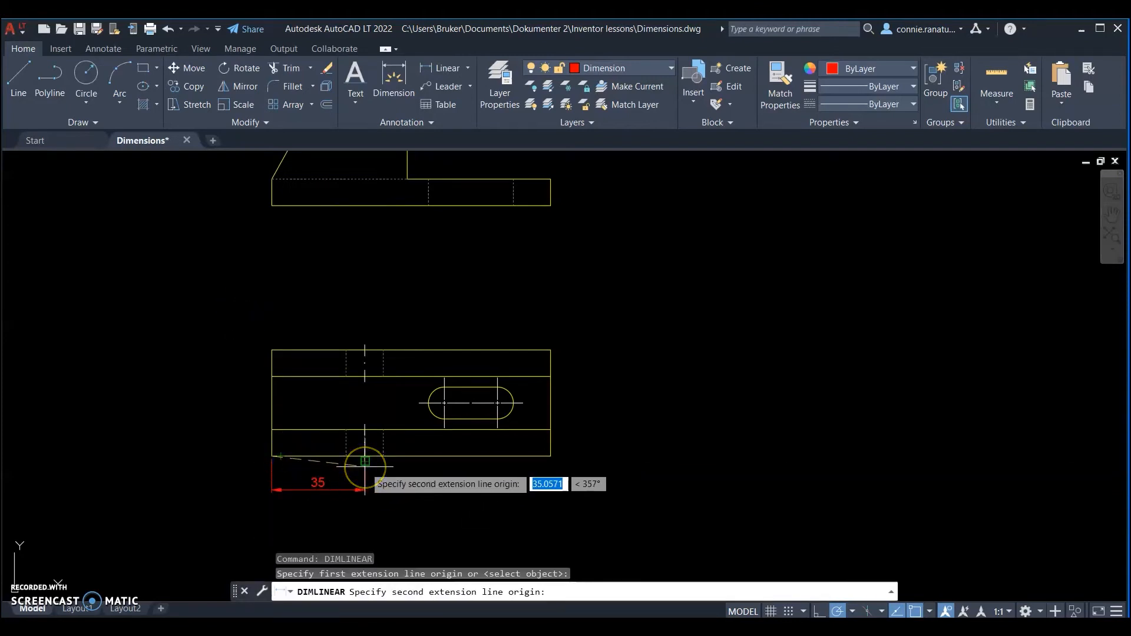
left_click(446, 428)
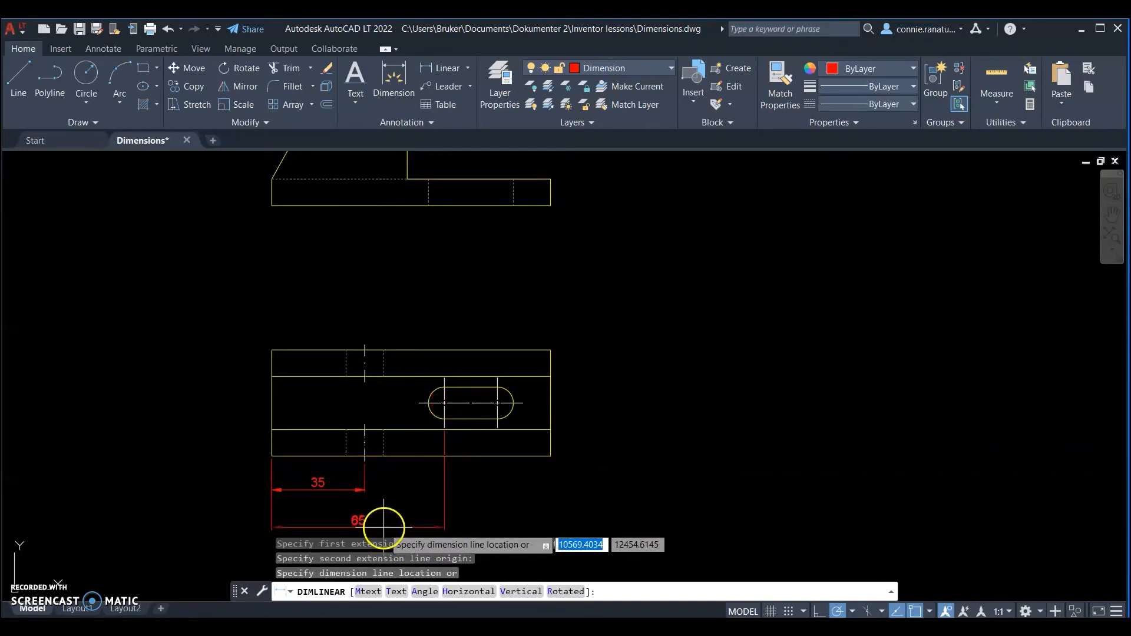
left_click(379, 524)
Add a linear dimension between the slot's right centreline and the lower view's bottom-left corner, placed below the previous two dimensions.
right_click(395, 488)
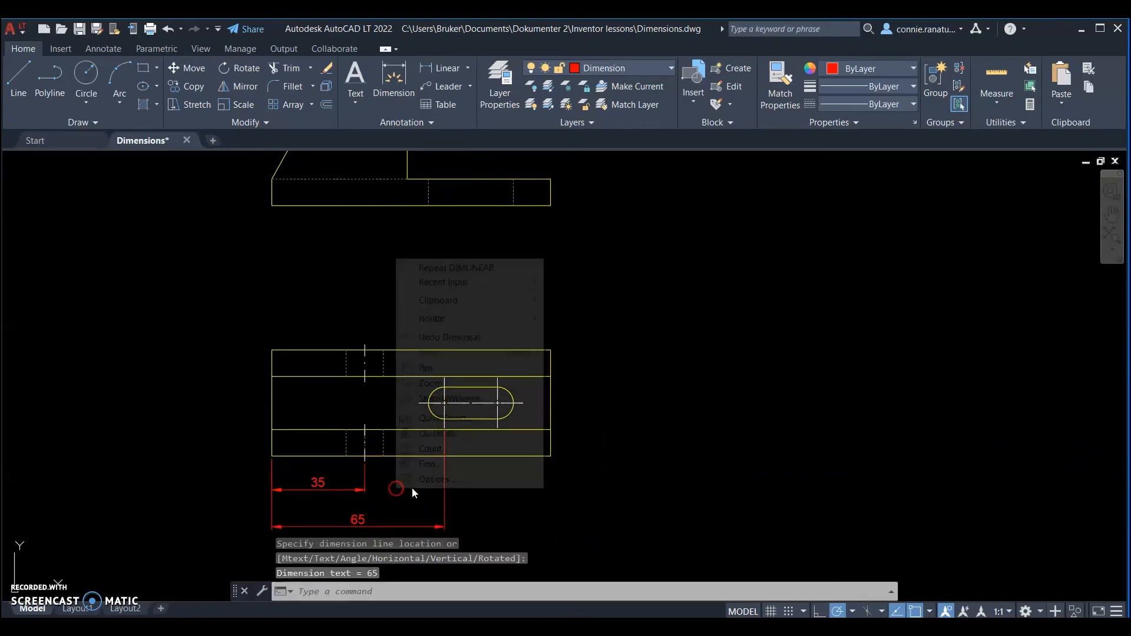
left_click(398, 268)
left_click(496, 431)
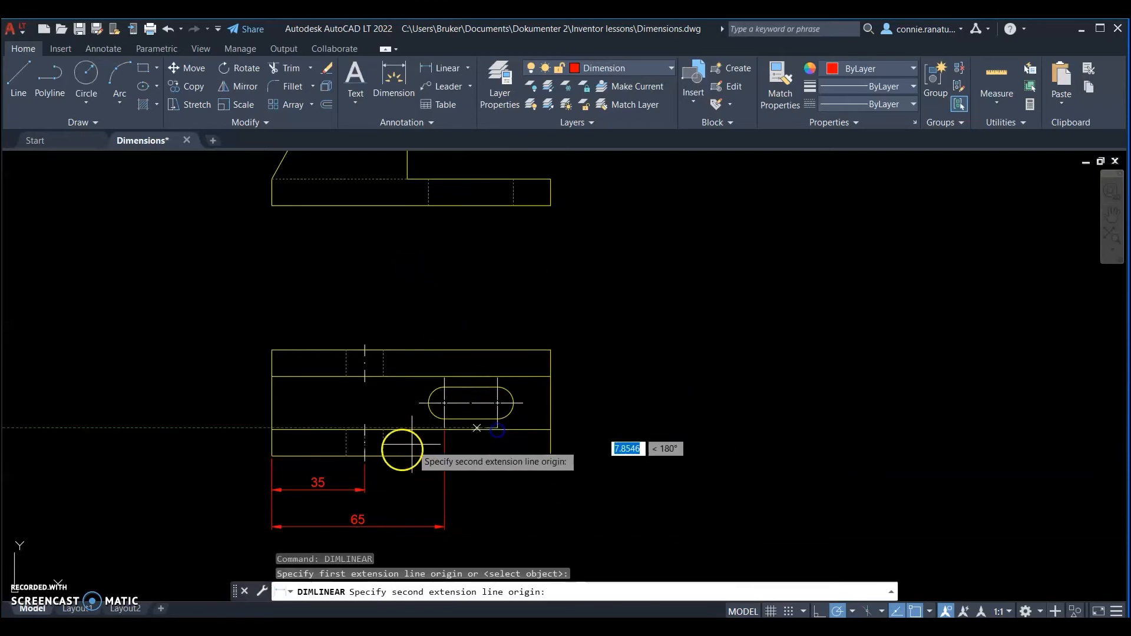
left_click(272, 455)
scroll(373, 454, "down", 3)
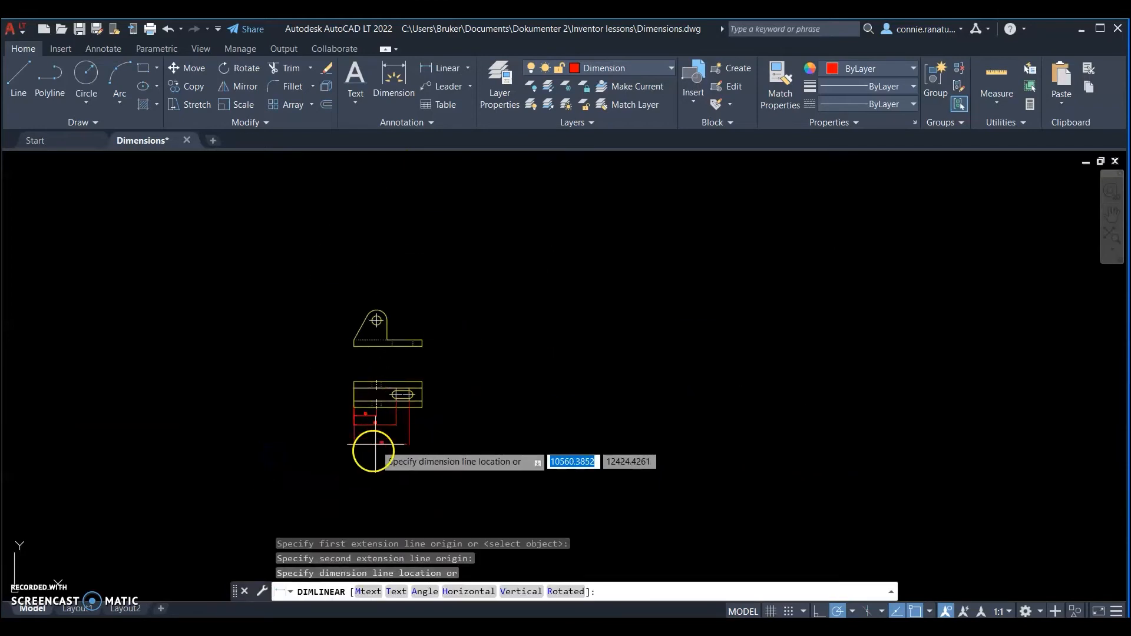
scroll(379, 450, "up", 1)
left_click(387, 390)
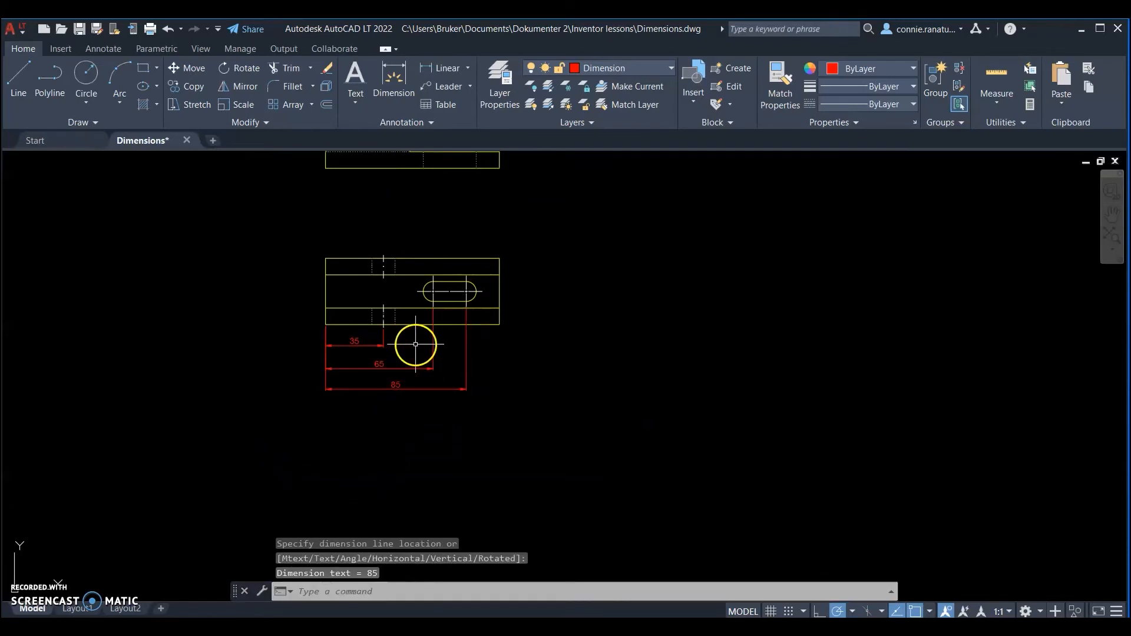
right_click(412, 343)
left_click(425, 343)
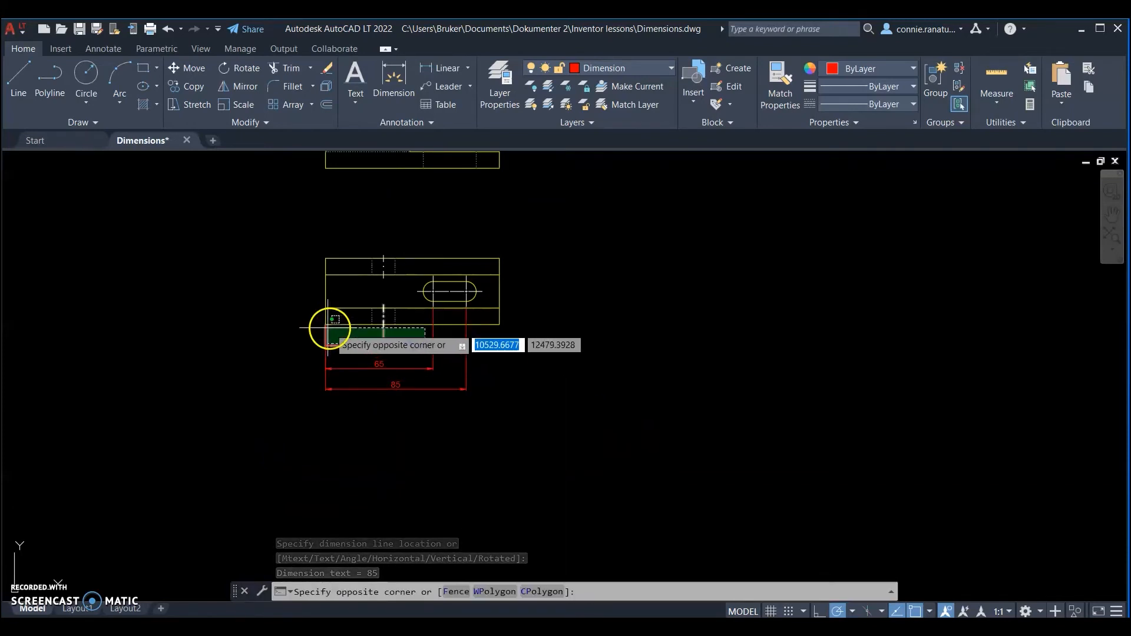
scroll(346, 330, "up", 6)
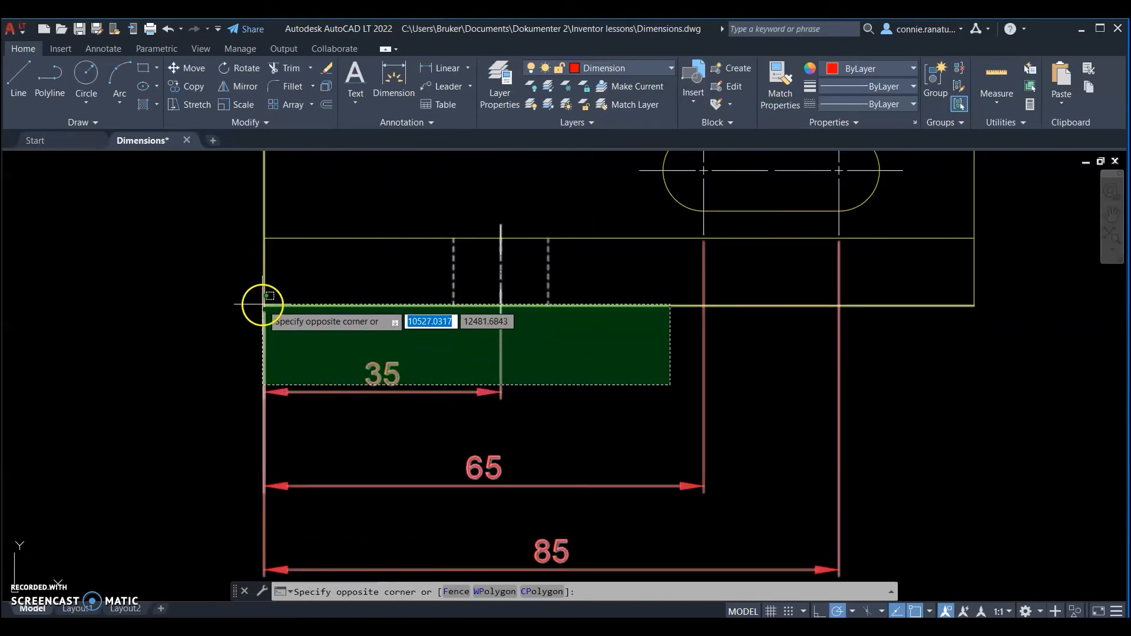
key("Escape")
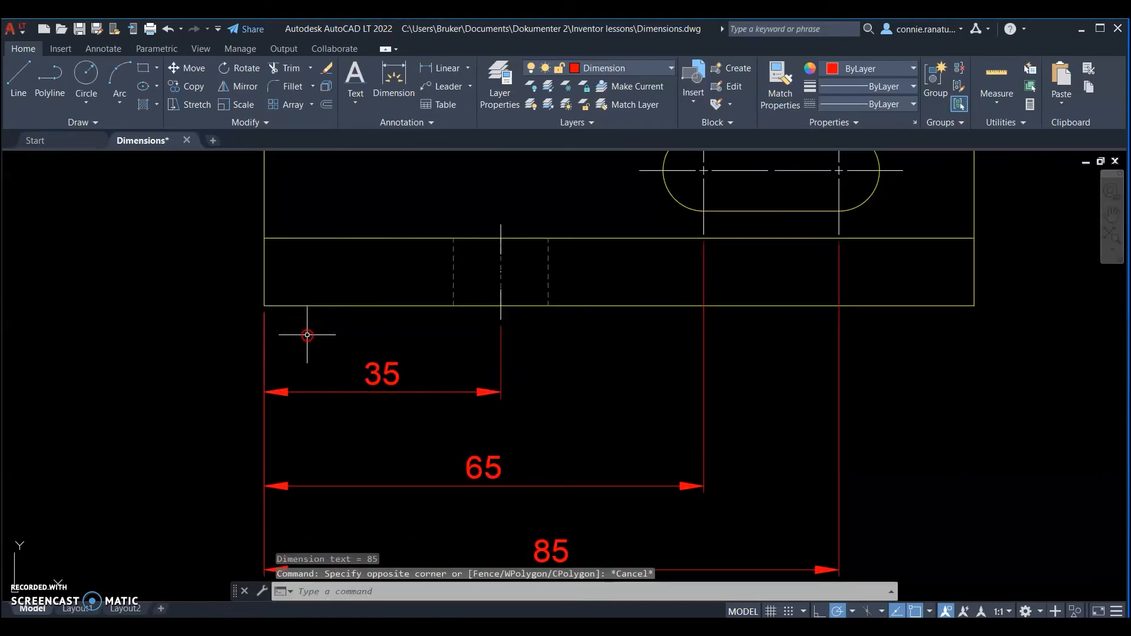
Dimension the overall length of the lower view along its bottom edge, placing the dimension lowest in the stack.
right_click(307, 335)
left_click(336, 342)
left_click(264, 304)
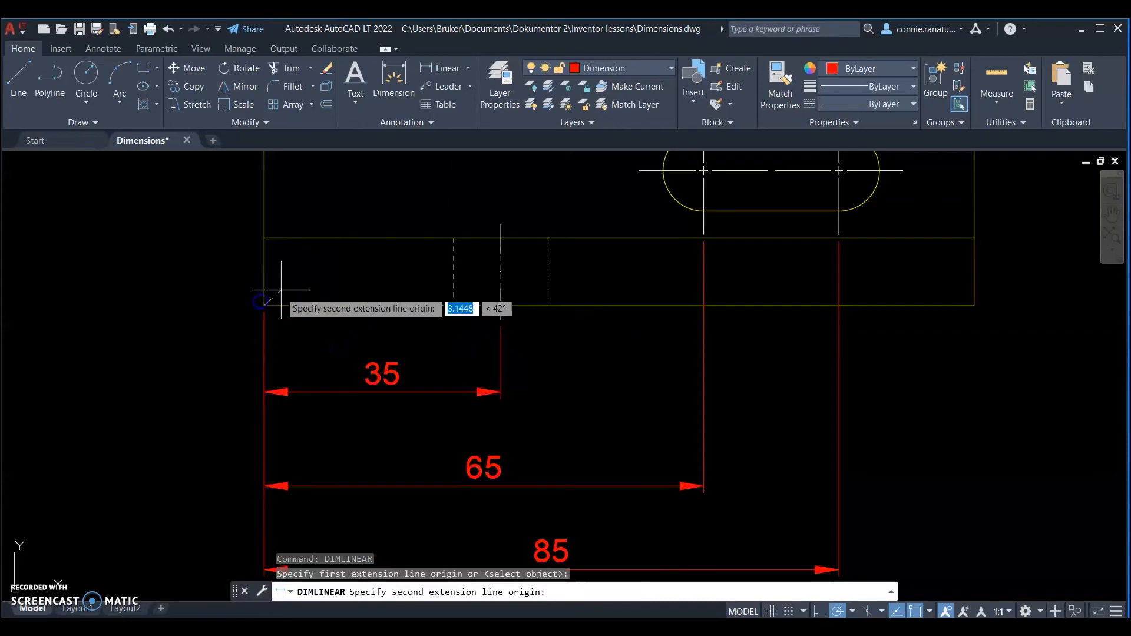
scroll(281, 290, "down", 6)
left_click(448, 301)
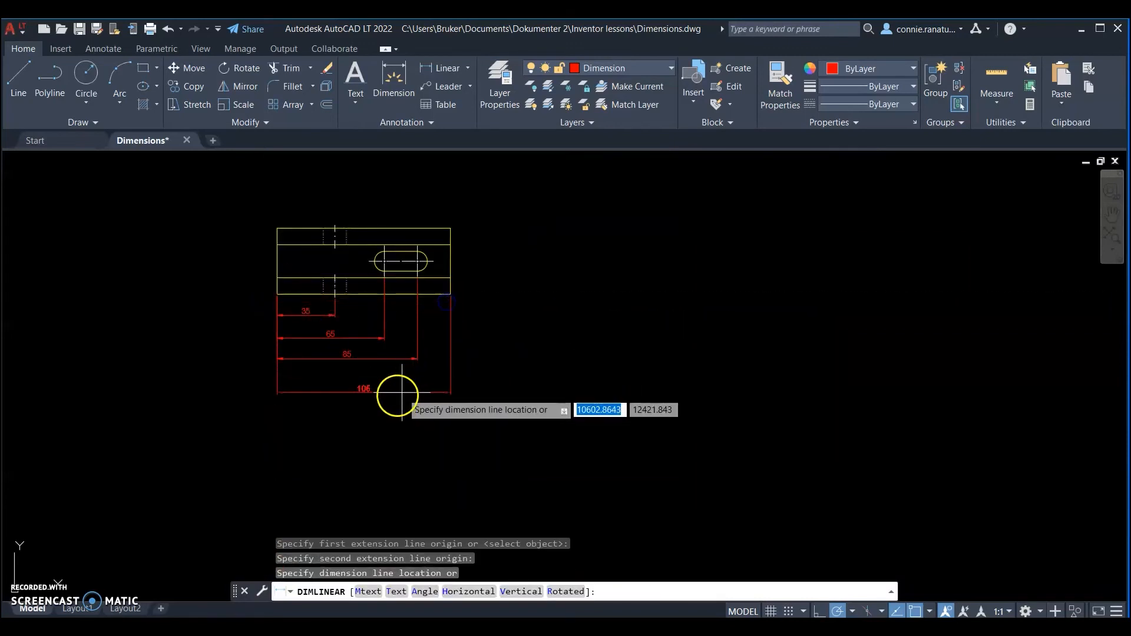
left_click(391, 379)
Add a vertical linear dimension from the lower view's bottom-right corner to the slot's centre, placed to the right of the view.
scroll(397, 307, "down", 4)
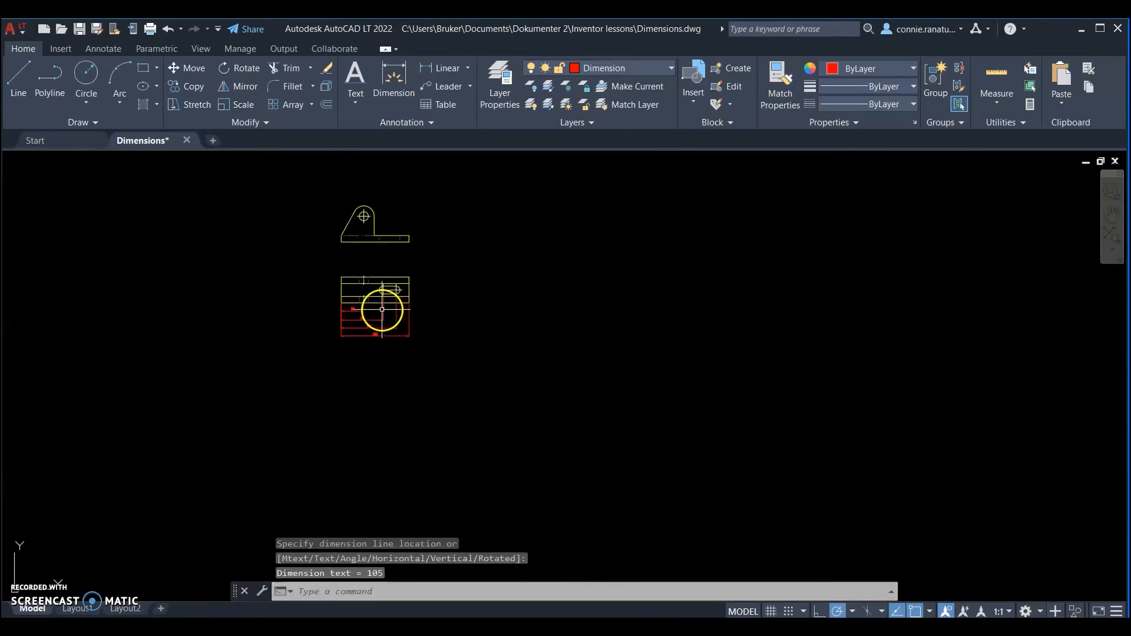
scroll(382, 290, "up", 4)
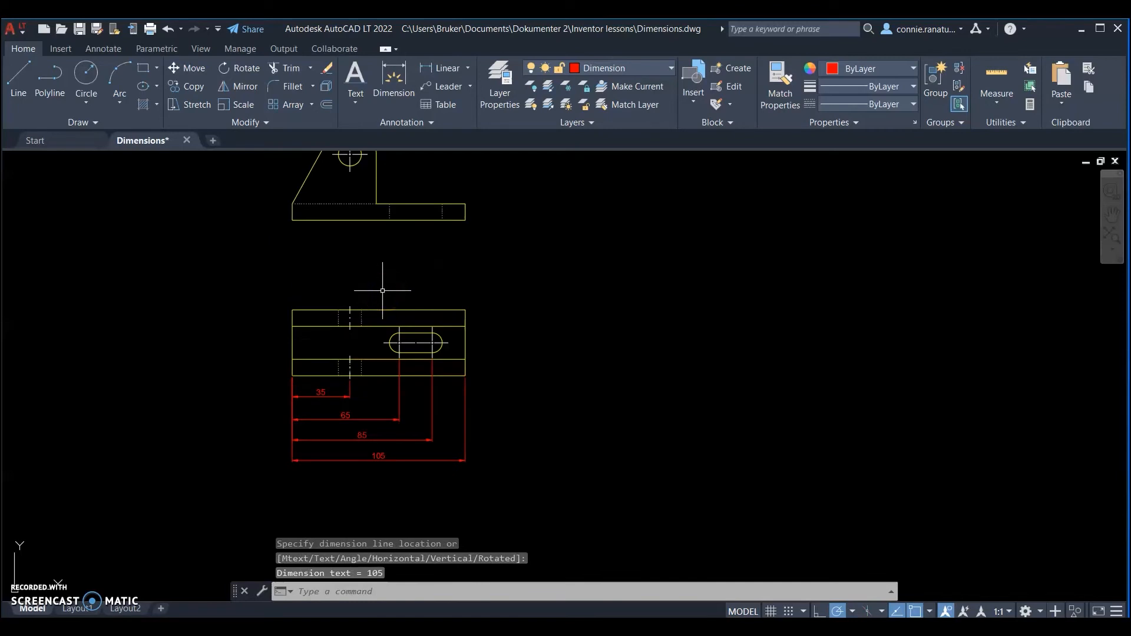
left_click(442, 68)
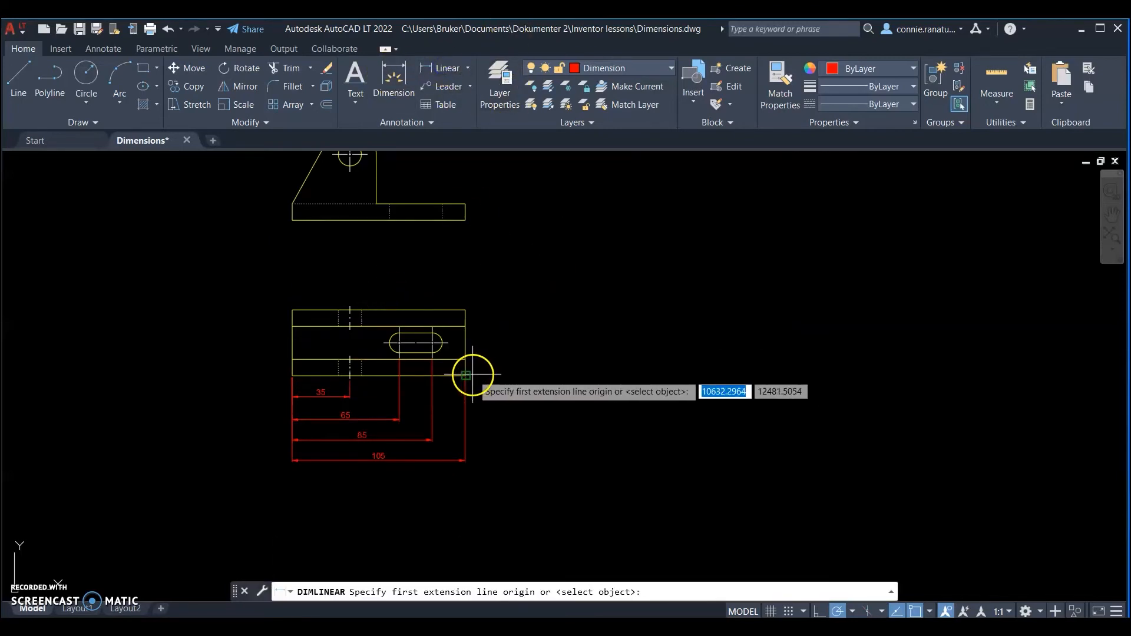
left_click(469, 374)
left_click(432, 343)
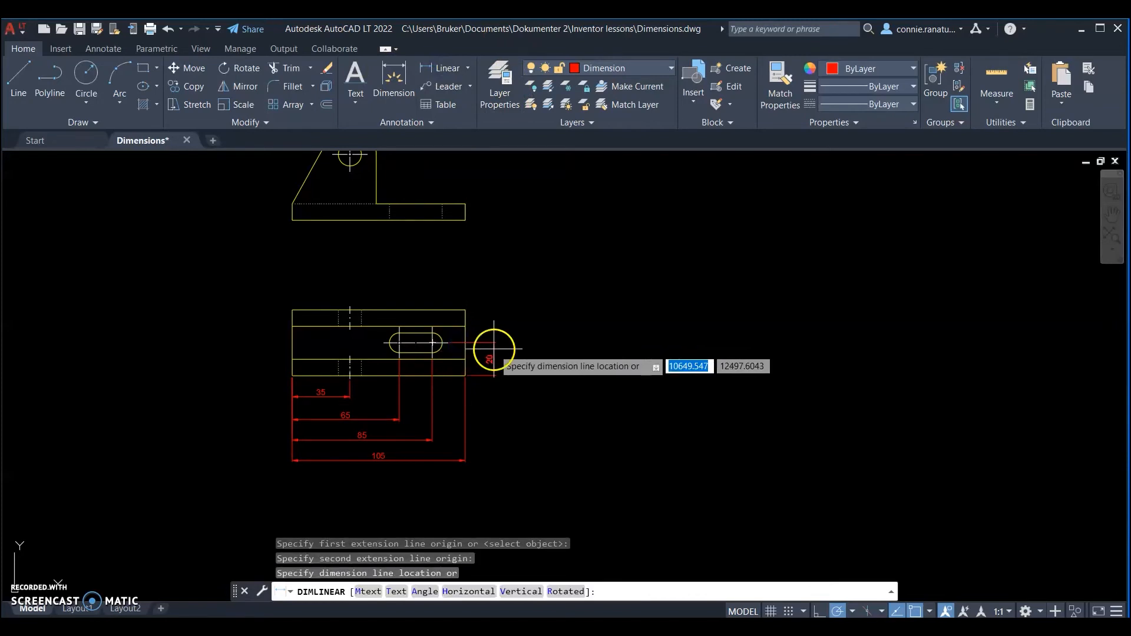
left_click(489, 351)
Dimension the lower view's overall width between its two right corners, placing it outside the slot-centre dimension.
right_click(512, 292)
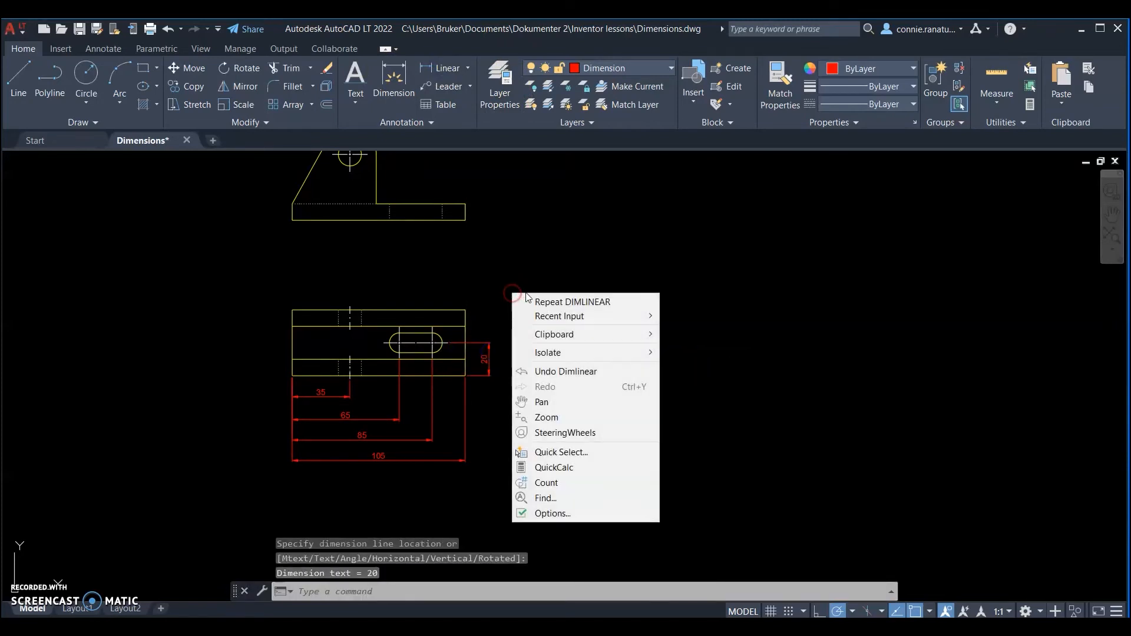
left_click(527, 298)
left_click(470, 378)
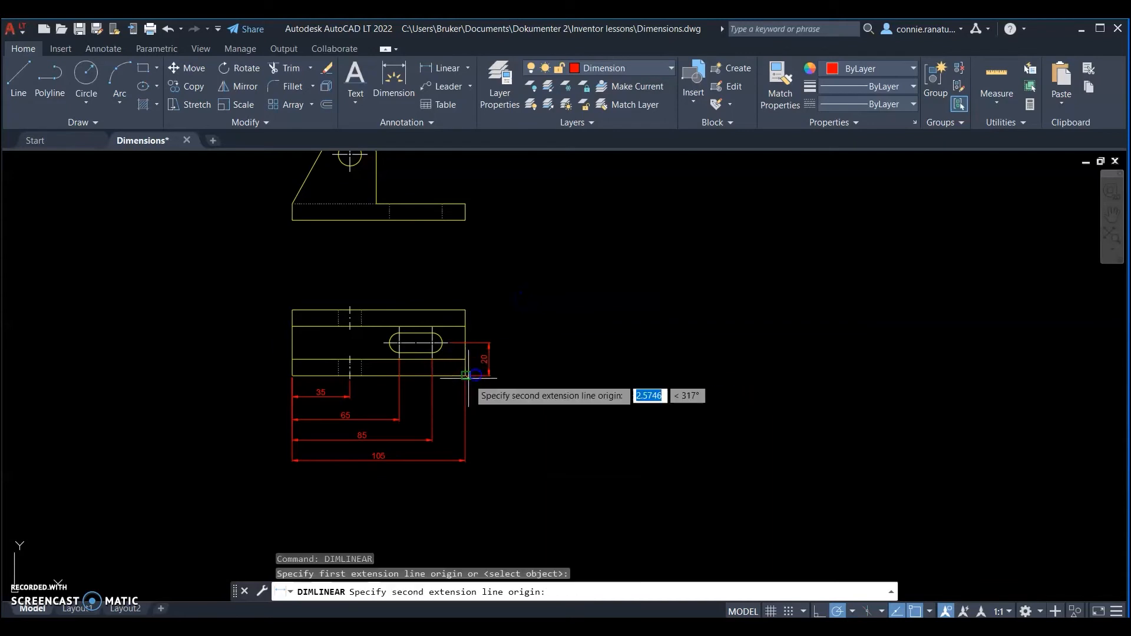
left_click(465, 309)
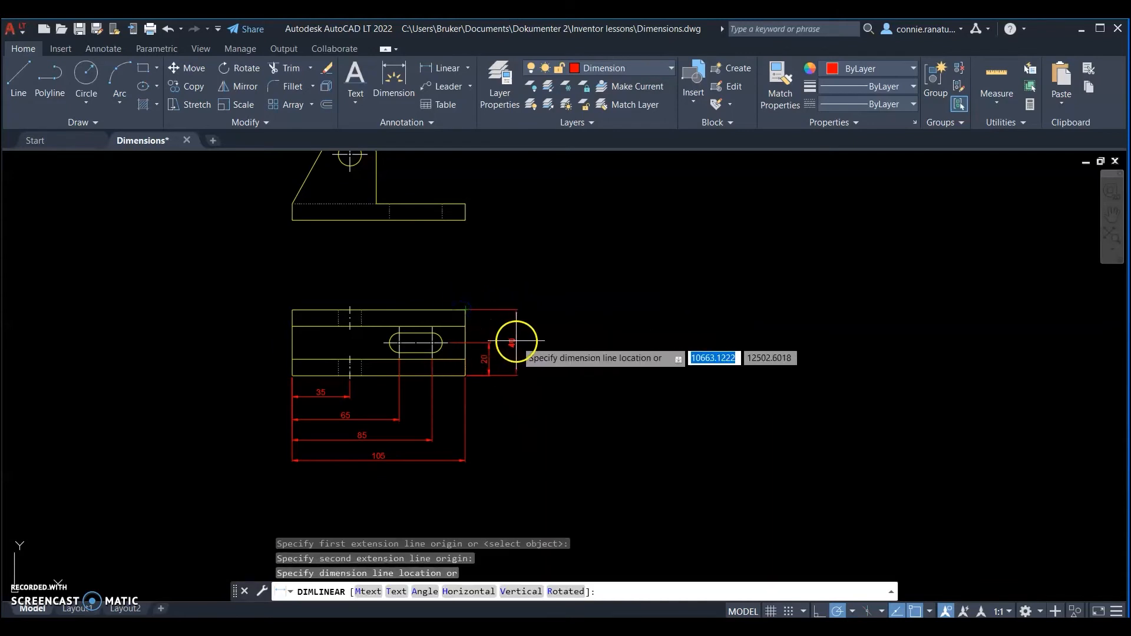
left_click(512, 337)
Dimension the thickness of the bottom strip at the lower view's left edge, placing the dimension to the left of the view.
scroll(462, 356, "down", 4)
scroll(461, 352, "up", 2)
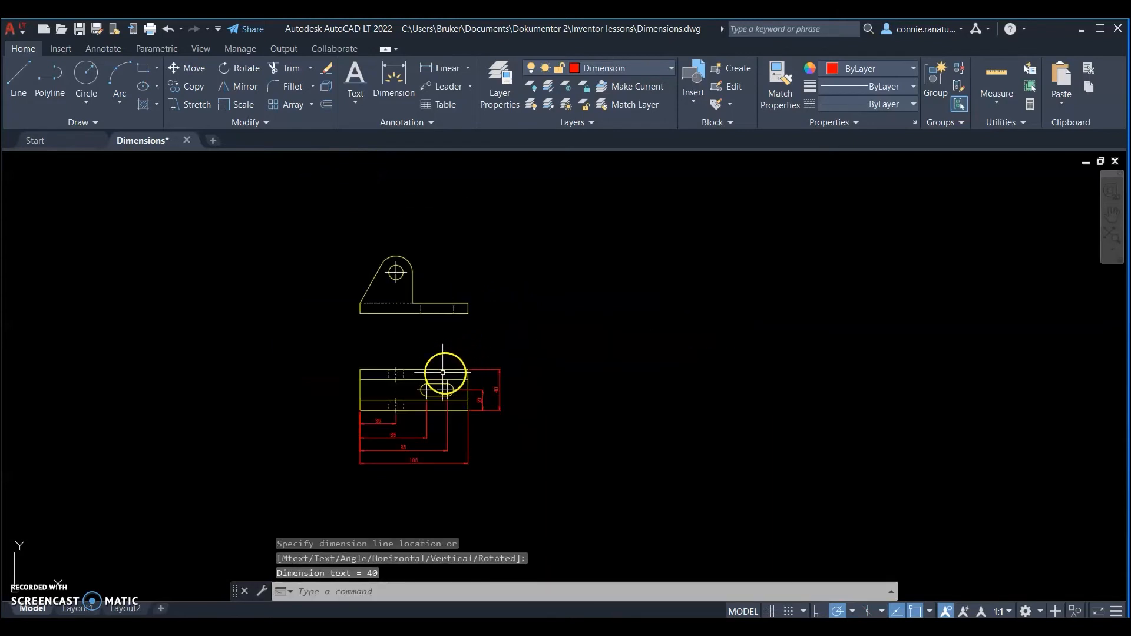
scroll(356, 372, "up", 2)
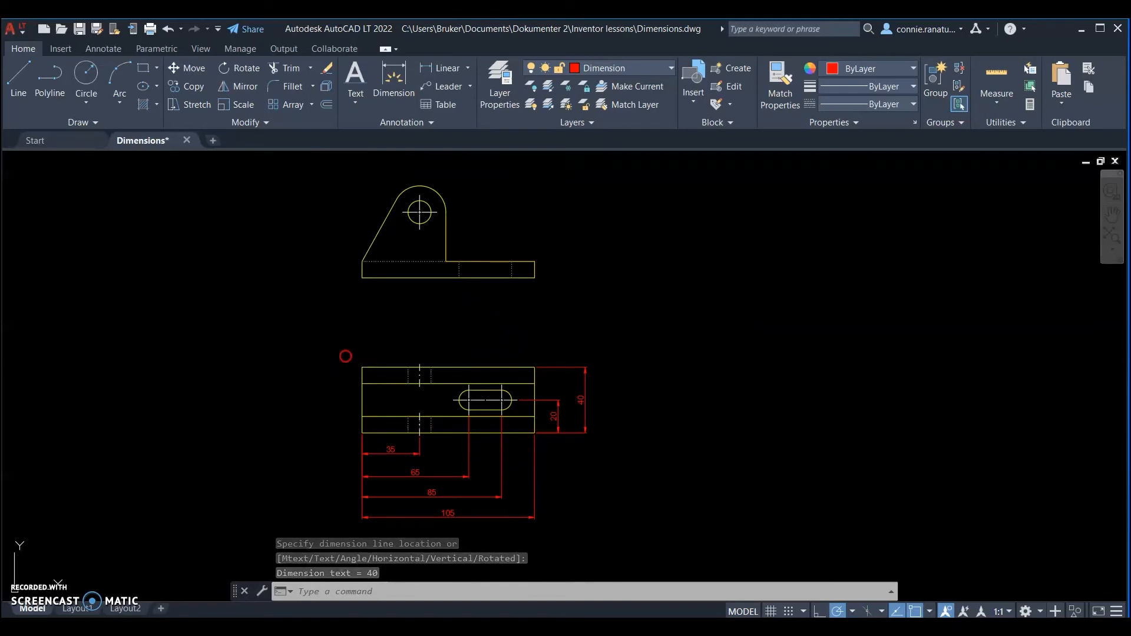
right_click(344, 355)
left_click(382, 365)
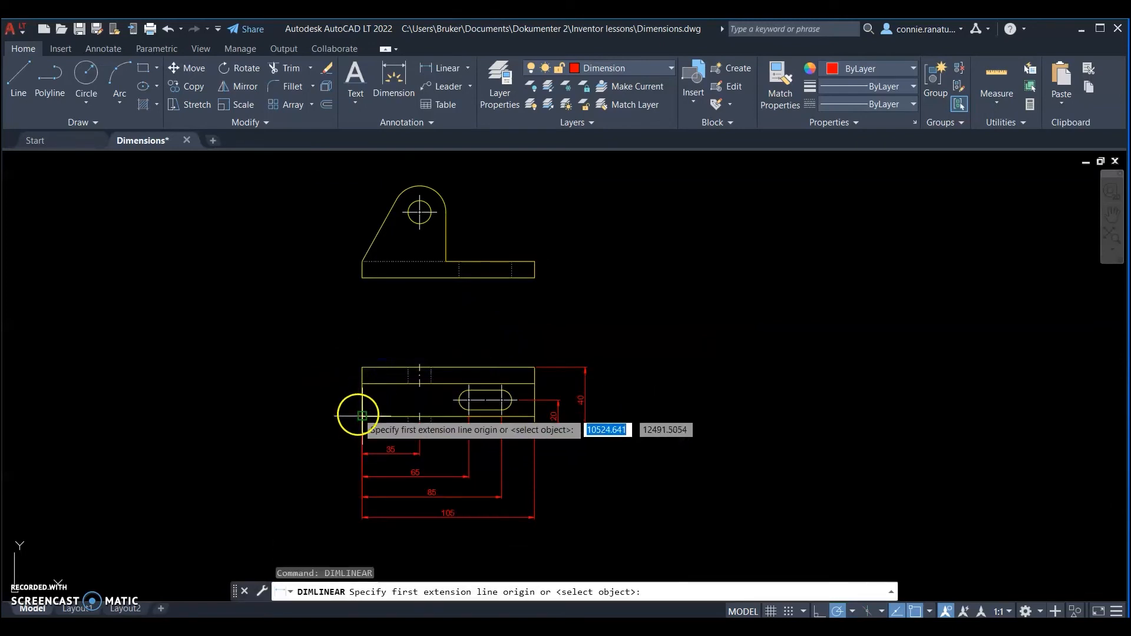
left_click(362, 416)
left_click(362, 433)
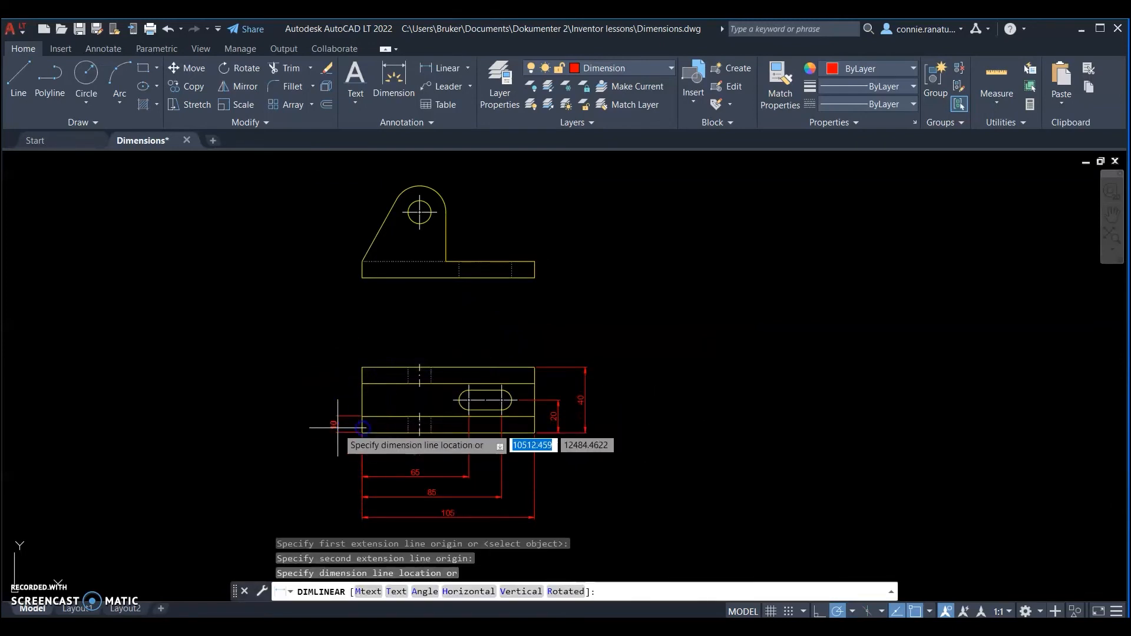
left_click(337, 424)
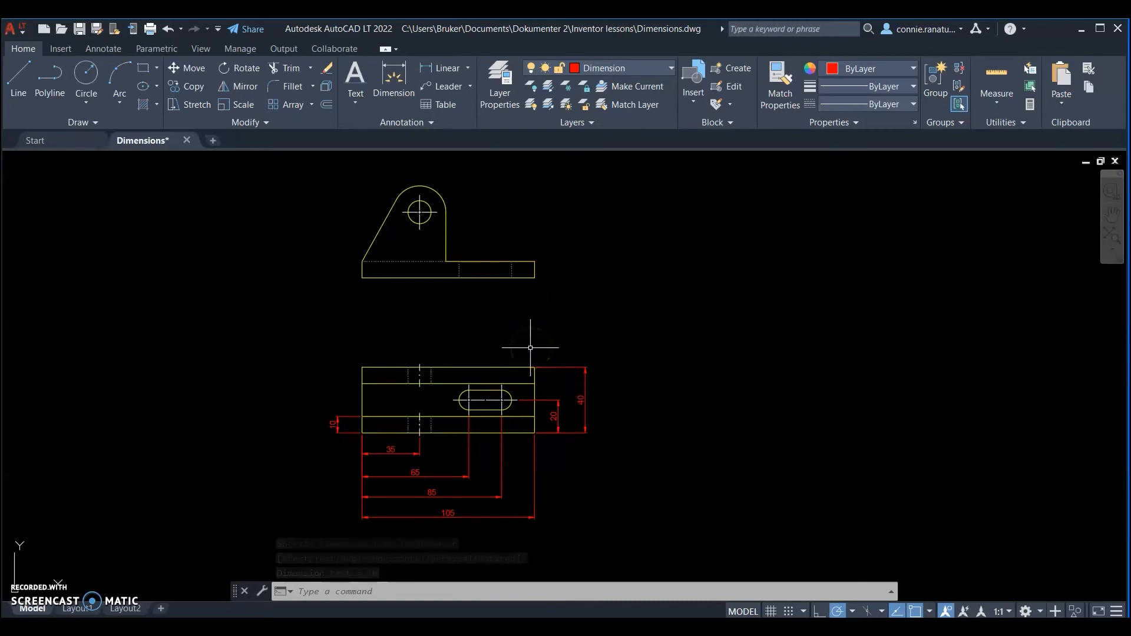
Add a vertical linear dimension left of the upper view from its bottom-left corner to the hole's horizontal centreline.
scroll(412, 363, "up", 2)
scroll(414, 363, "down", 4)
scroll(436, 323, "up", 2)
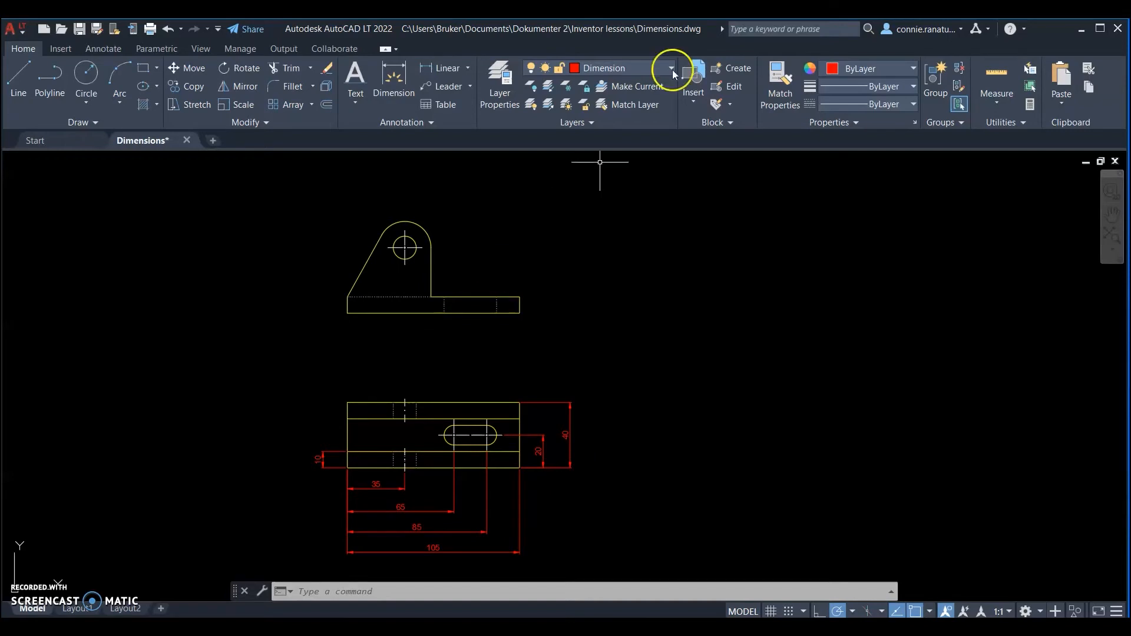
left_click(446, 68)
scroll(336, 354, "up", 2)
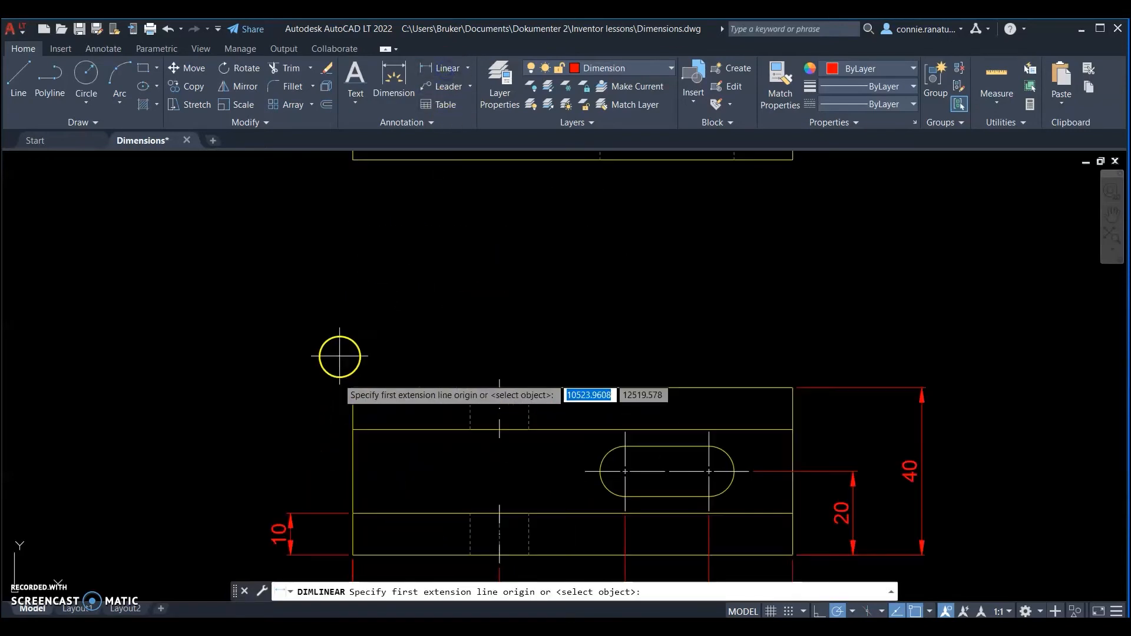
scroll(336, 345, "down", 2)
scroll(337, 346, "down", 2)
scroll(340, 298, "up", 2)
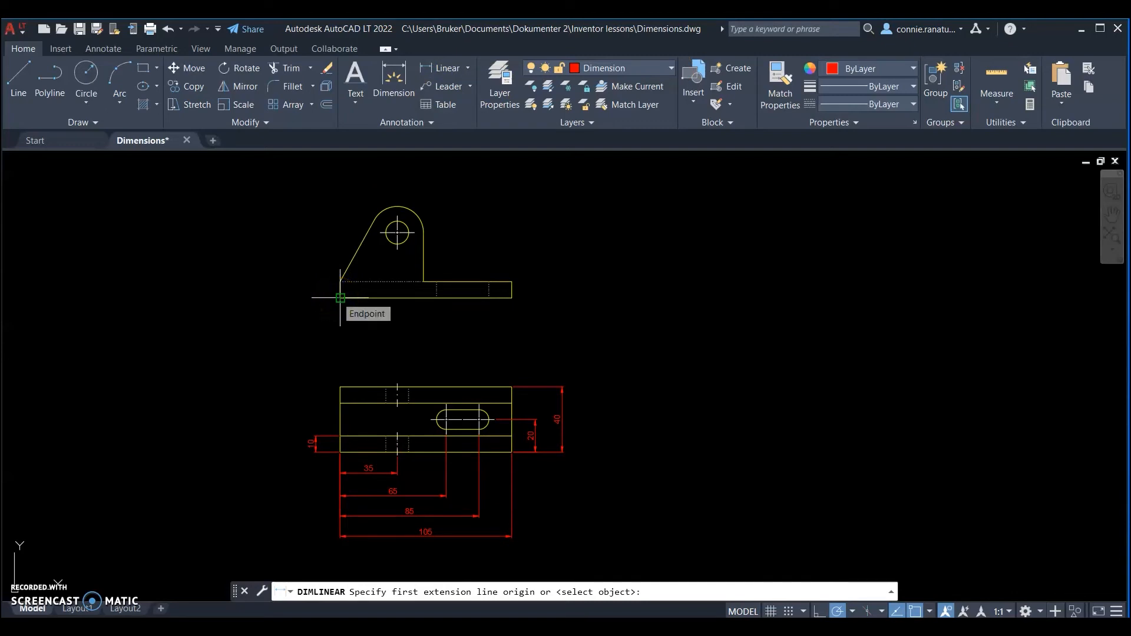
left_click(340, 298)
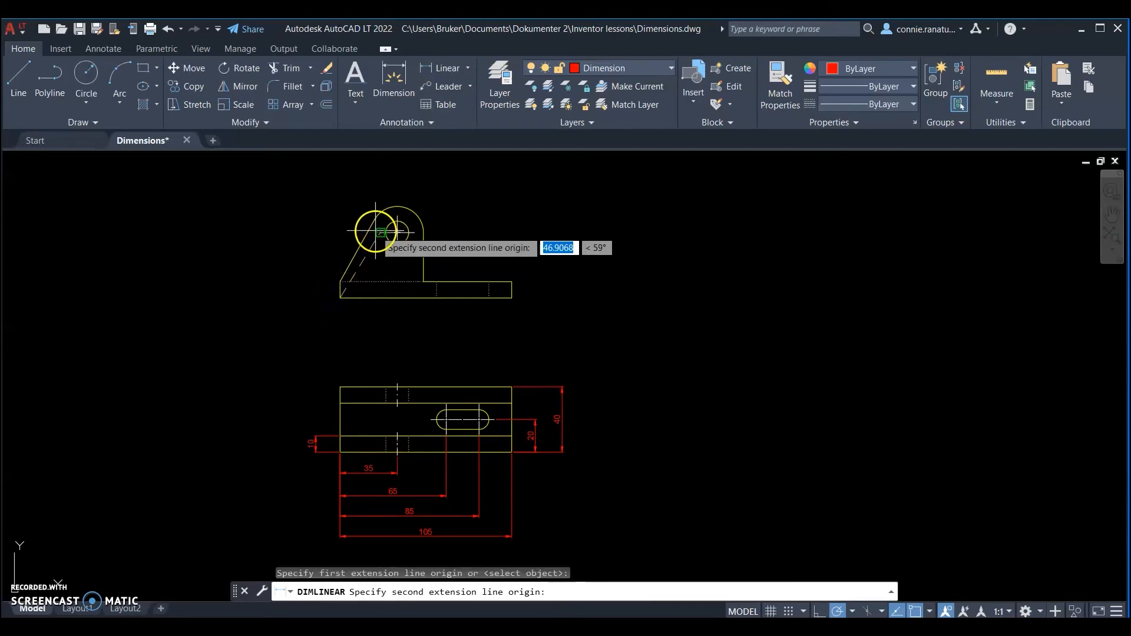
left_click(377, 232)
left_click(317, 250)
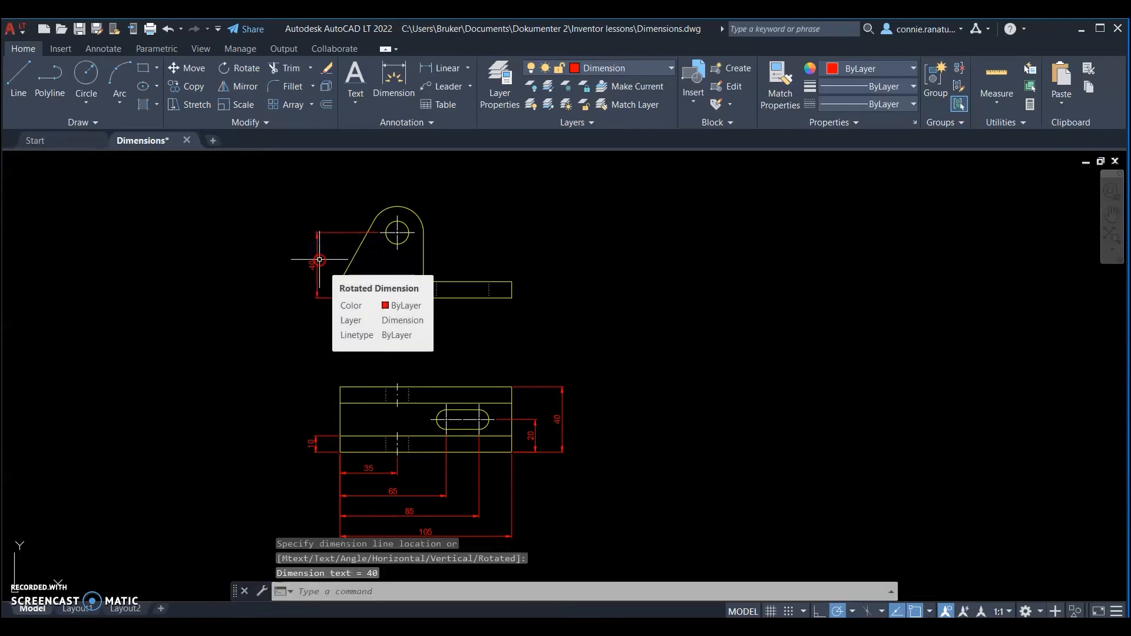
Add a vertical linear dimension for the base plate's thickness at the upper view's right edge, placing it outside the view.
right_click(319, 260)
left_click(370, 269)
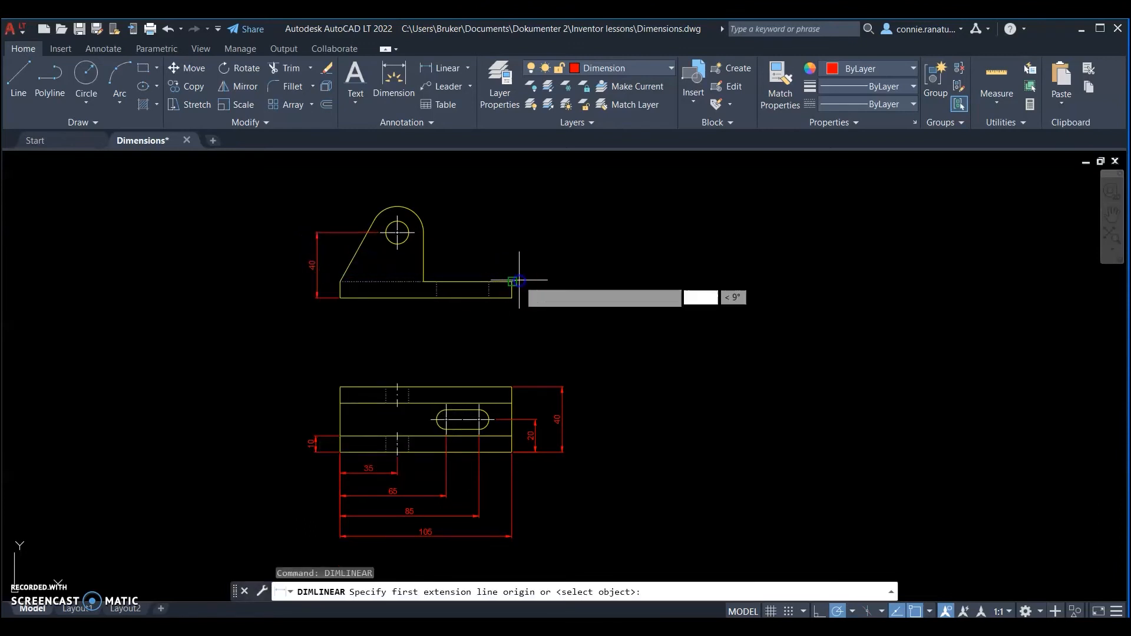
left_click(512, 282)
left_click(511, 299)
left_click(537, 299)
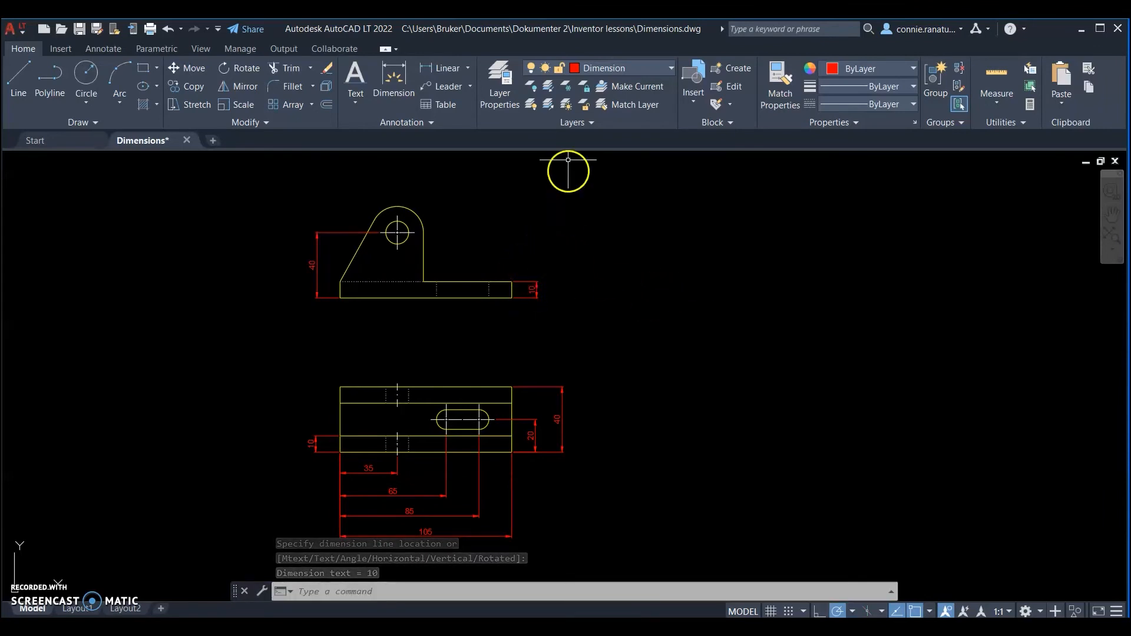
Add a diameter dimension to the hole in the upper view, placing its text above and to the right of the lug.
left_click(467, 68)
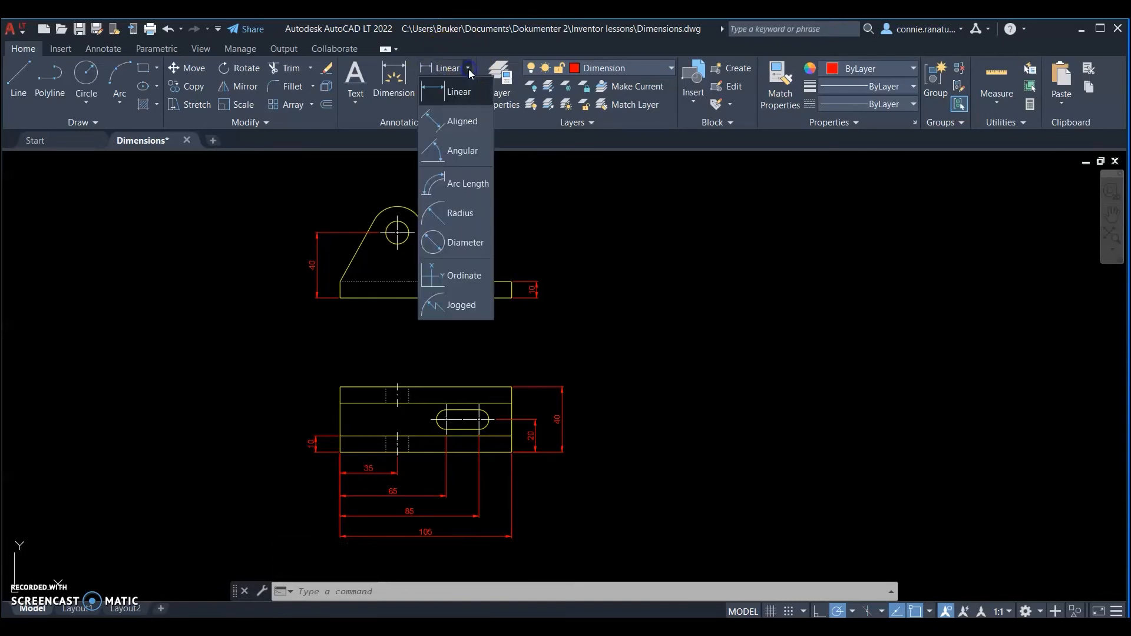
left_click(461, 246)
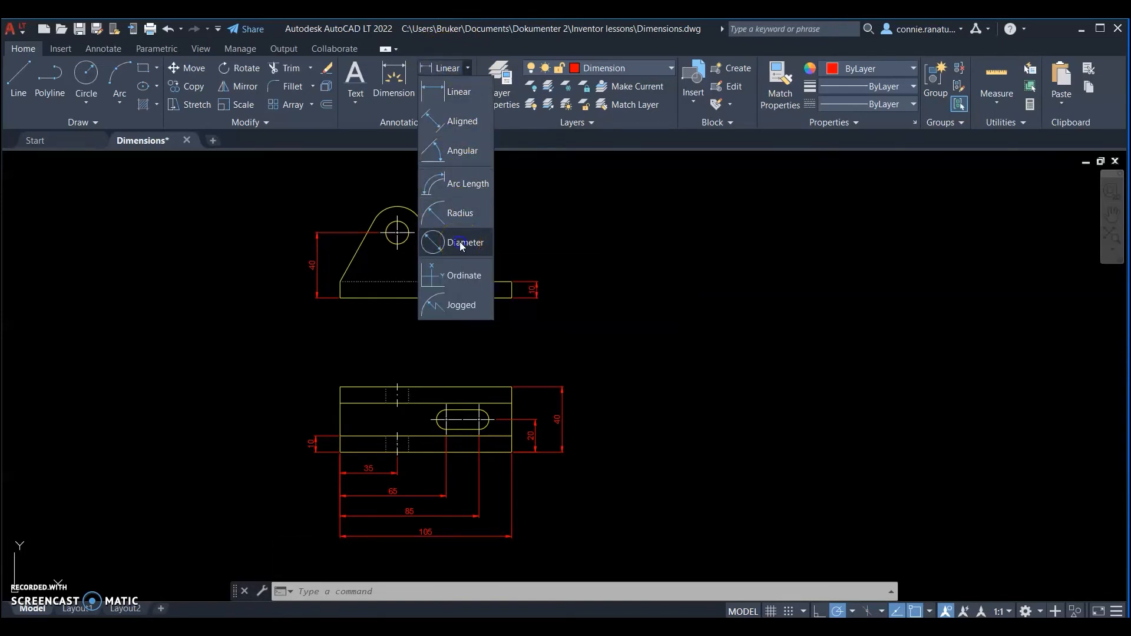
left_click(411, 225)
left_click(451, 202)
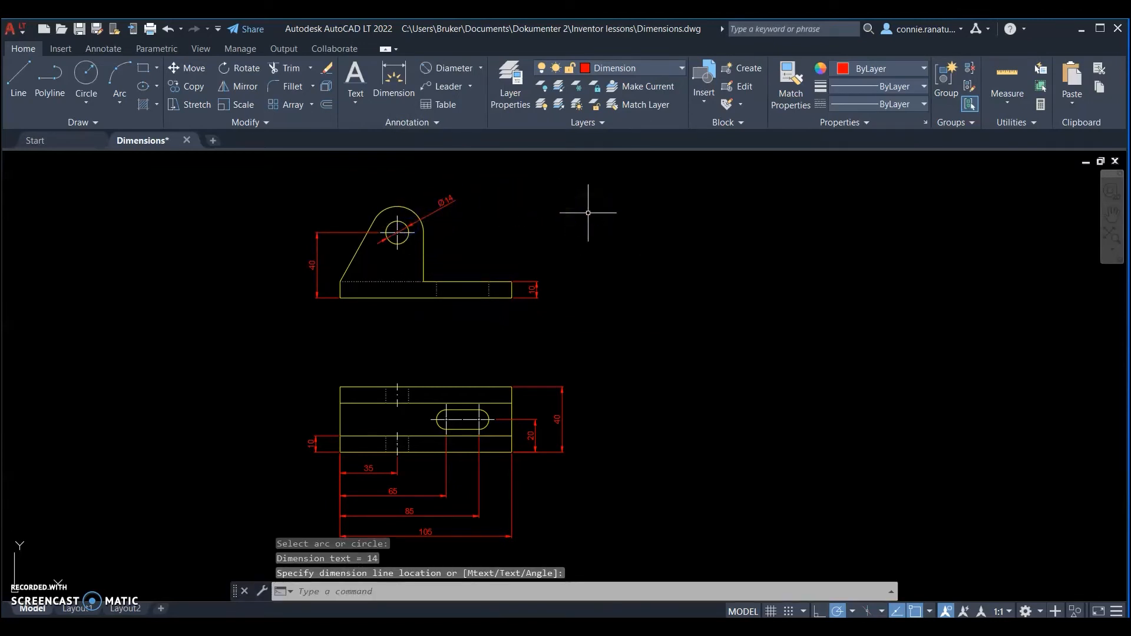
Add a radius dimension to the rounded top of the upper view's lug, placing its text above the arc.
left_click(471, 66)
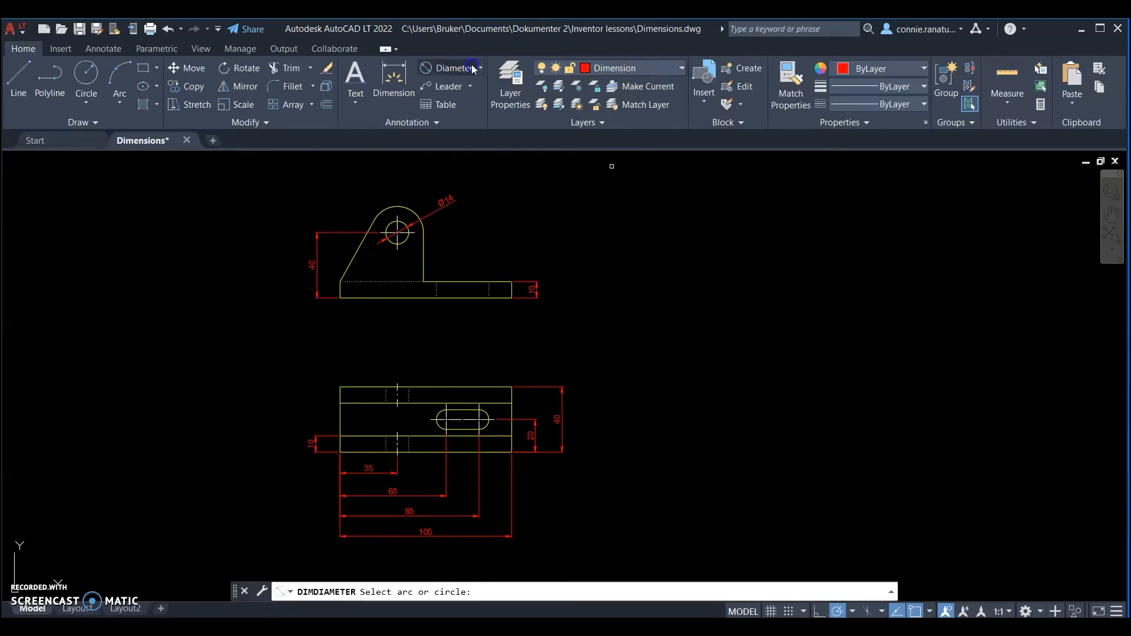
left_click(477, 69)
left_click(480, 68)
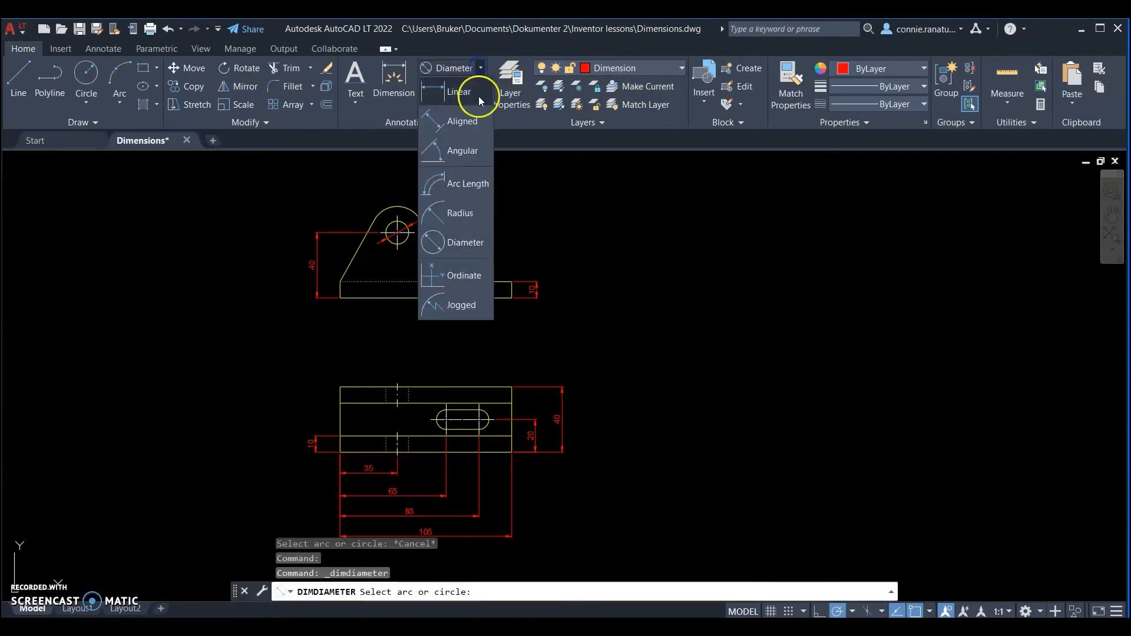
left_click(475, 213)
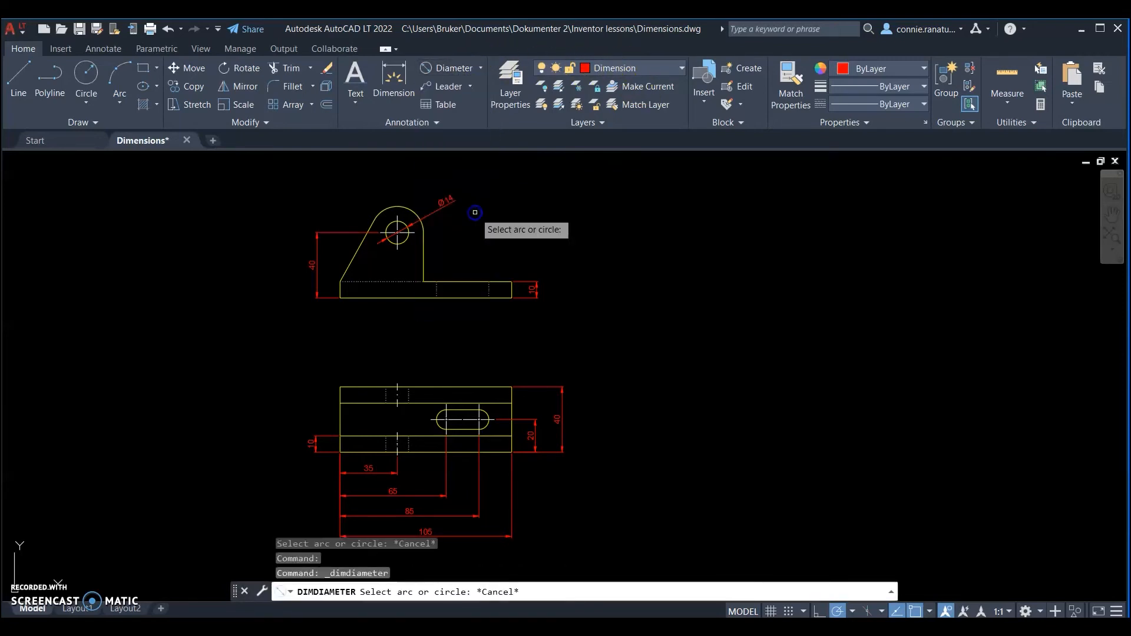
left_click(407, 208)
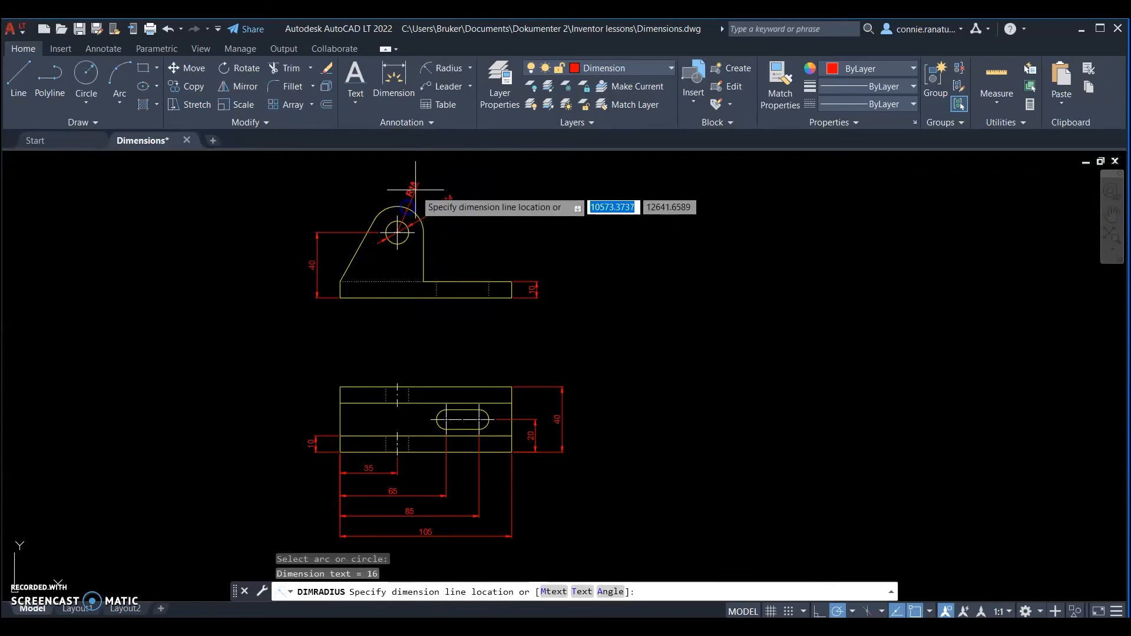
left_click(416, 175)
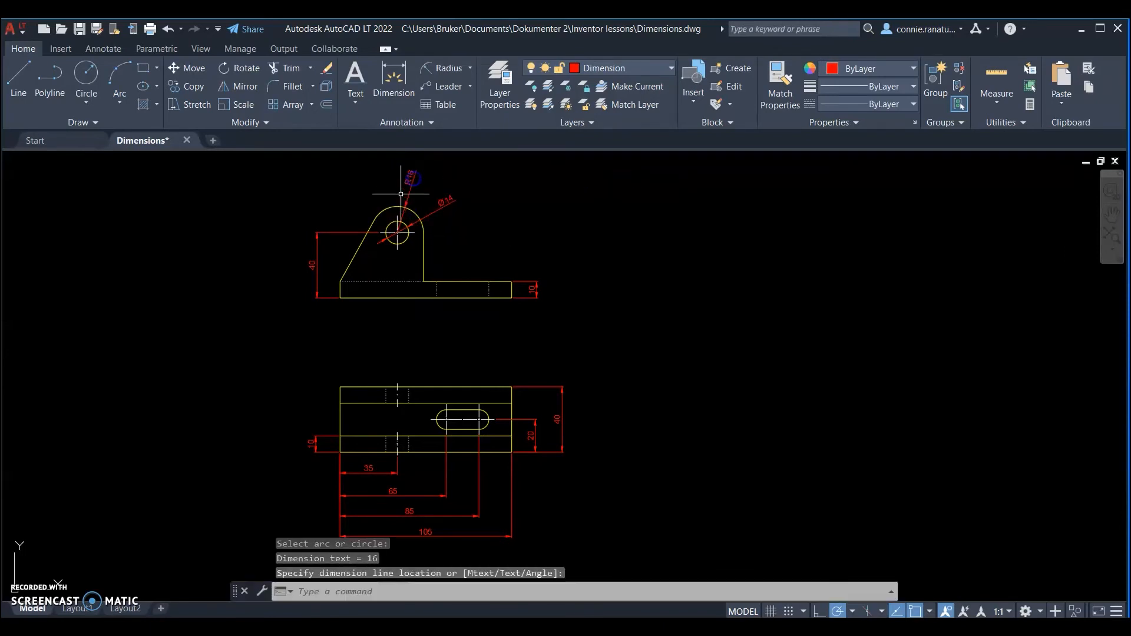
Add a radius dimension to the slot's right end arc in the lower view, placing its text above the view.
scroll(407, 168, "up", 3)
scroll(395, 170, "down", 3)
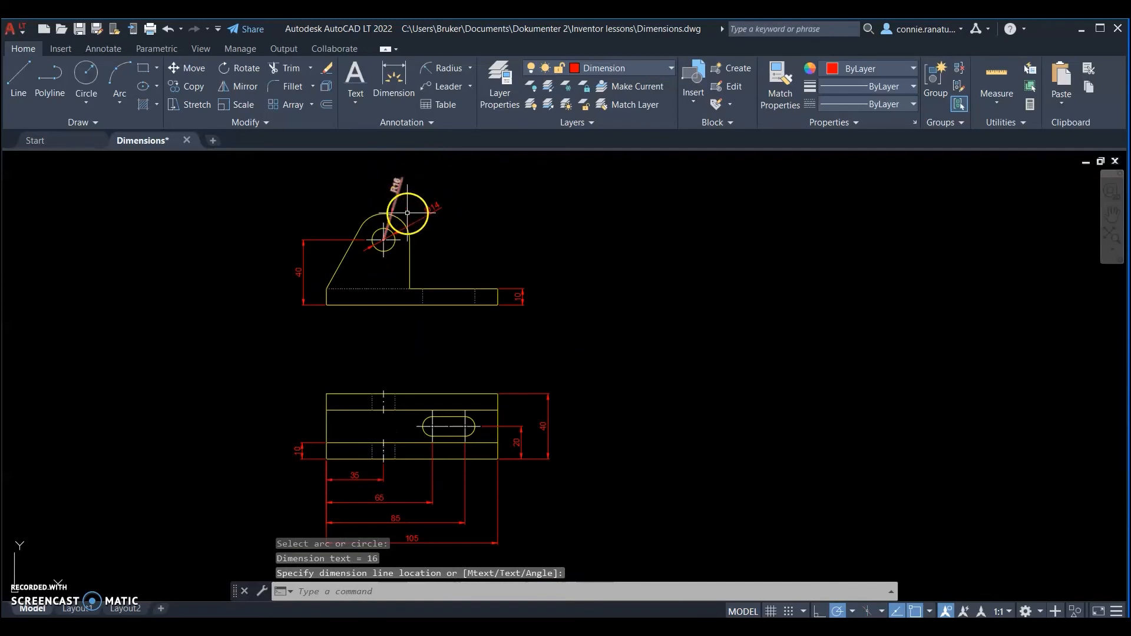
right_click(422, 223)
left_click(476, 229)
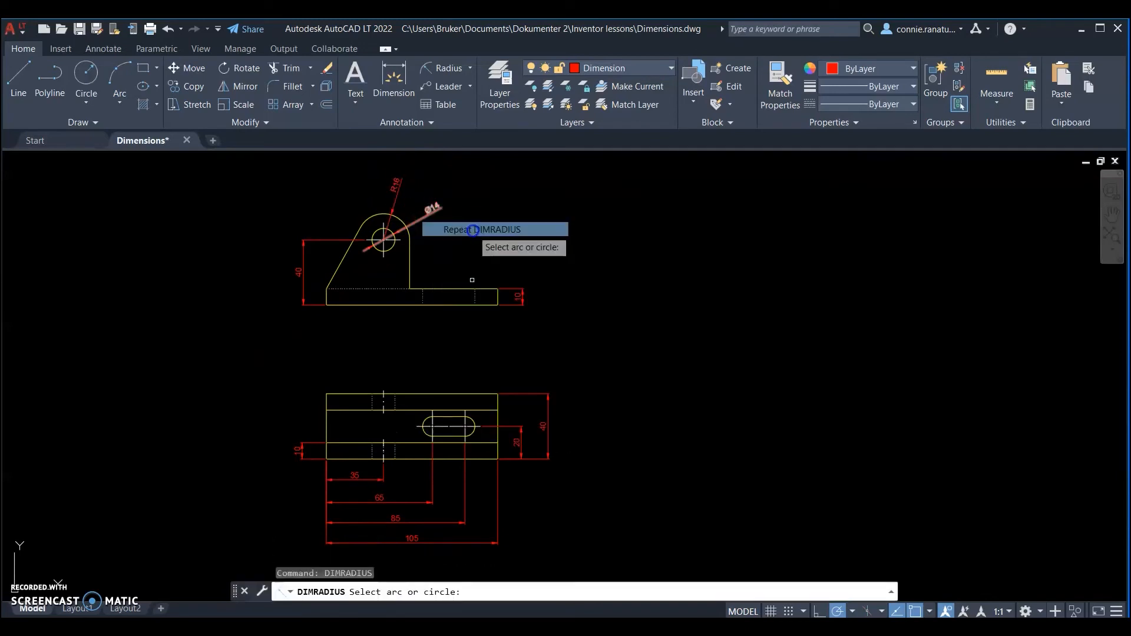
scroll(475, 417, "up", 3)
left_click(444, 431)
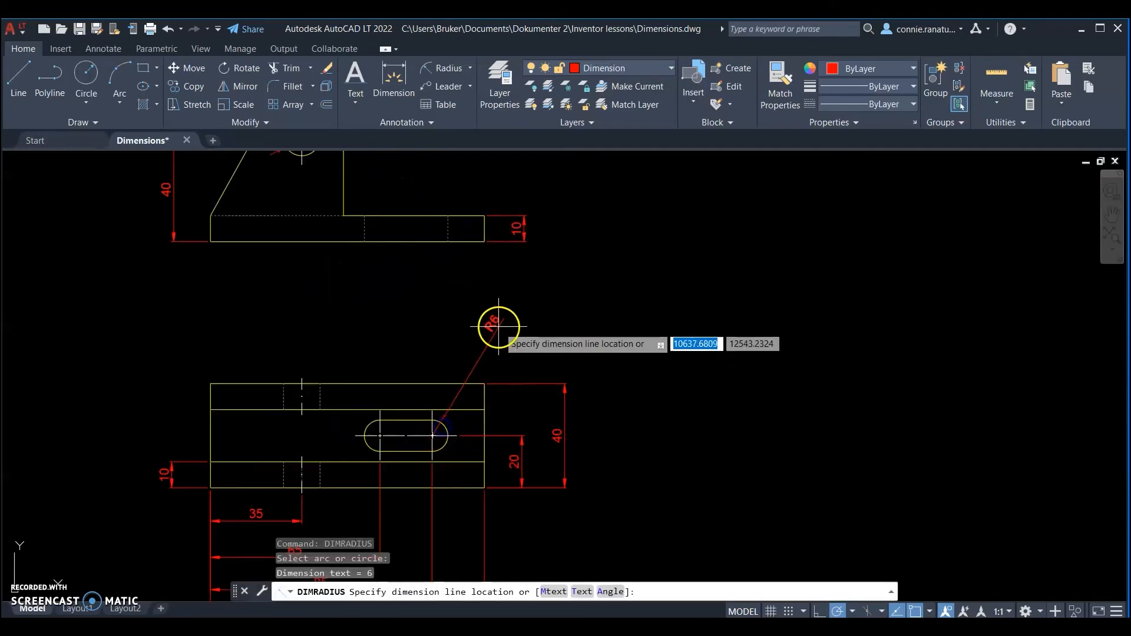
left_click(482, 341)
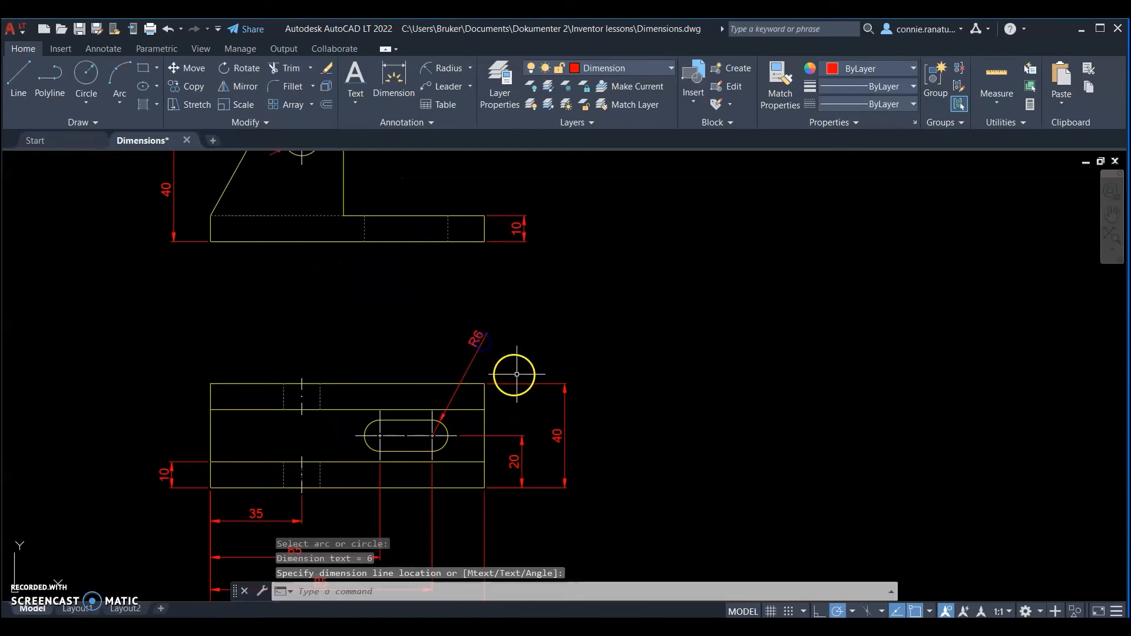
right_click(538, 313)
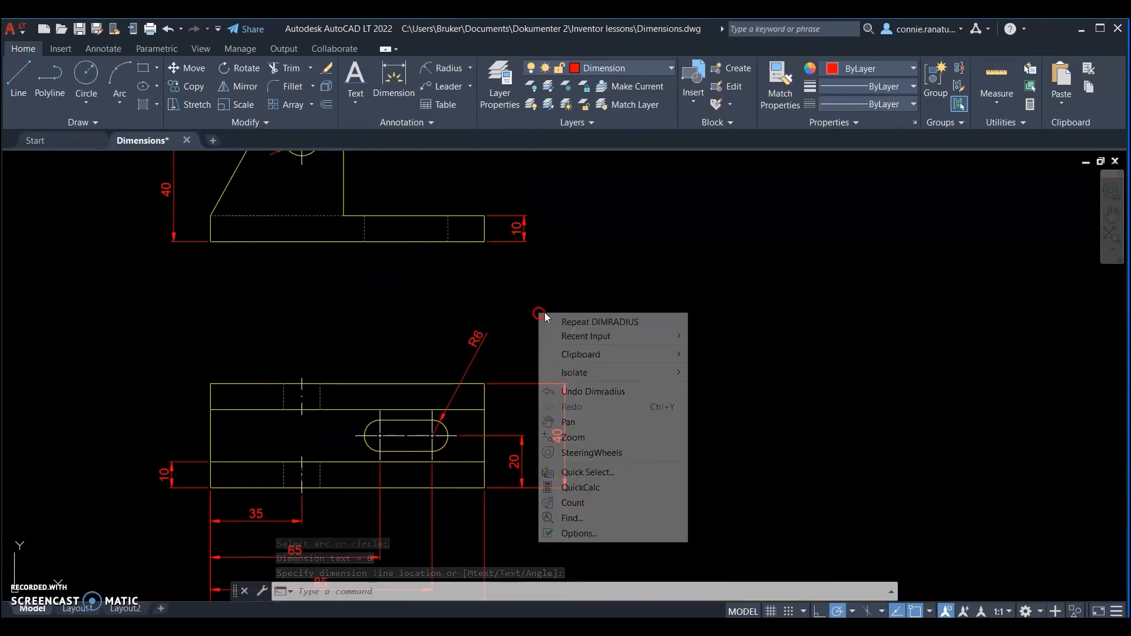
left_click(561, 322)
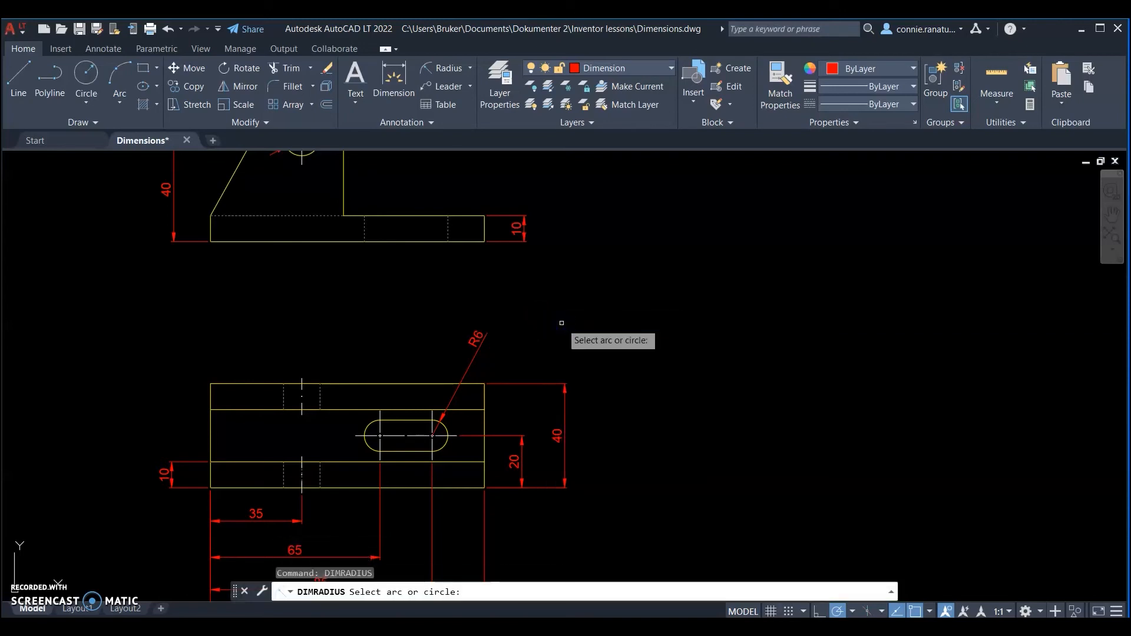
scroll(561, 323, "down", 2)
scroll(561, 323, "up", 2)
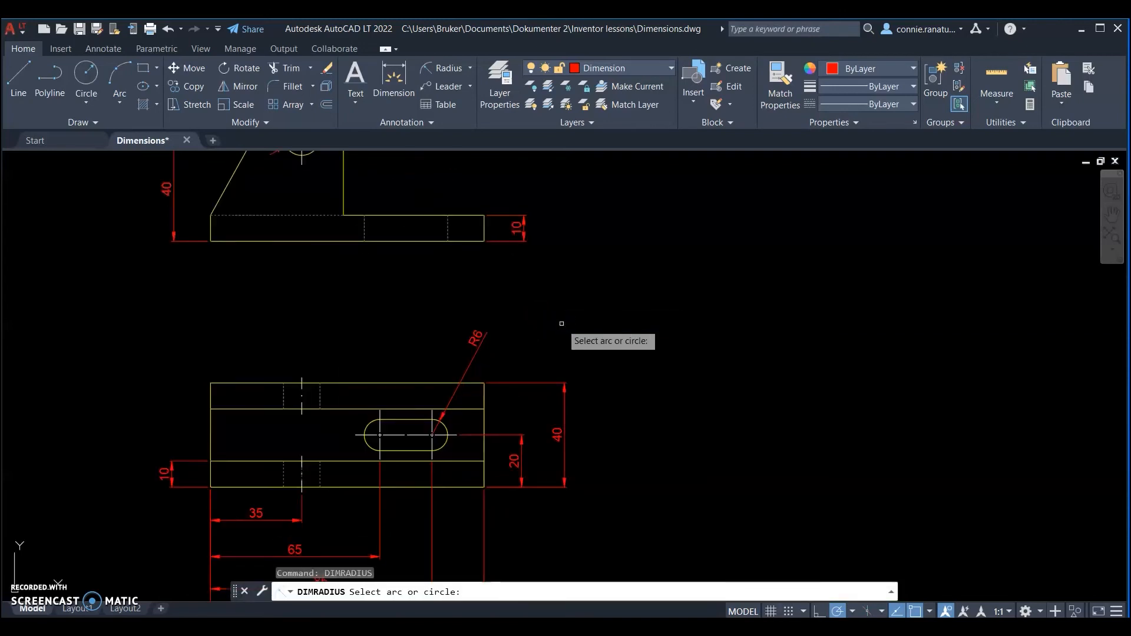
key("Escape")
Fillet the lower view's top-right corner with a radius of 20.
scroll(479, 403, "up", 2)
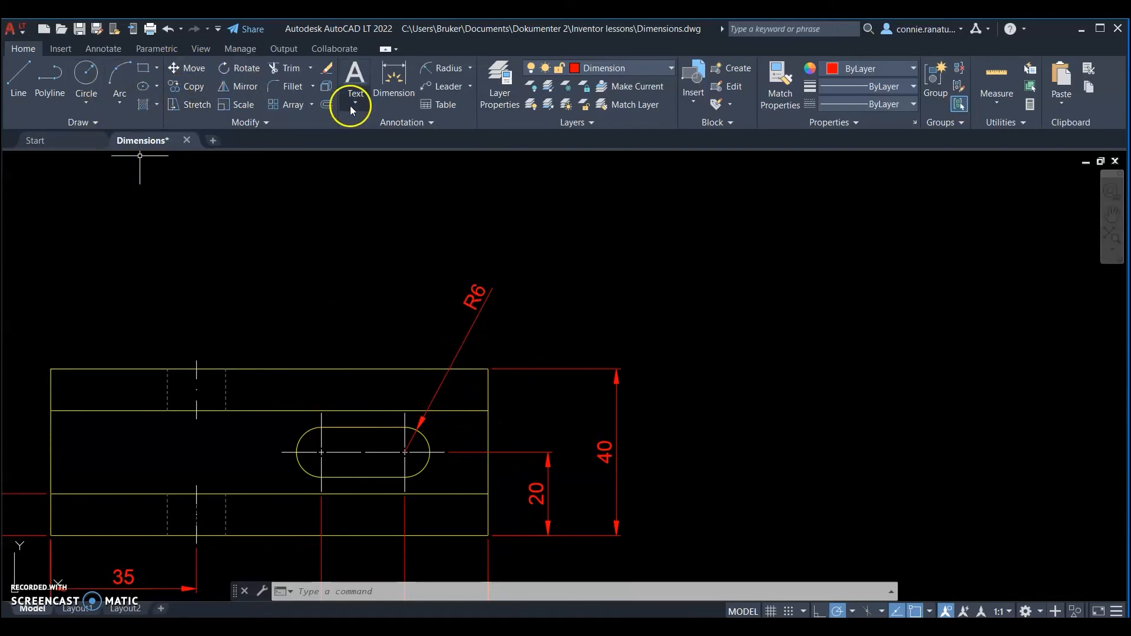
left_click(295, 86)
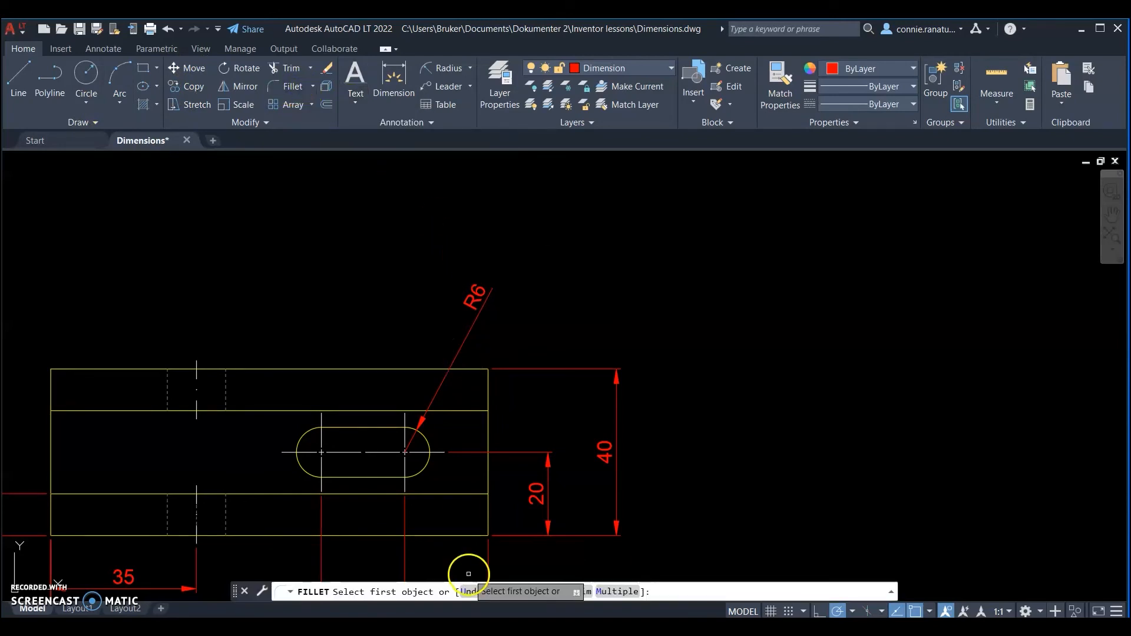
left_click(547, 592)
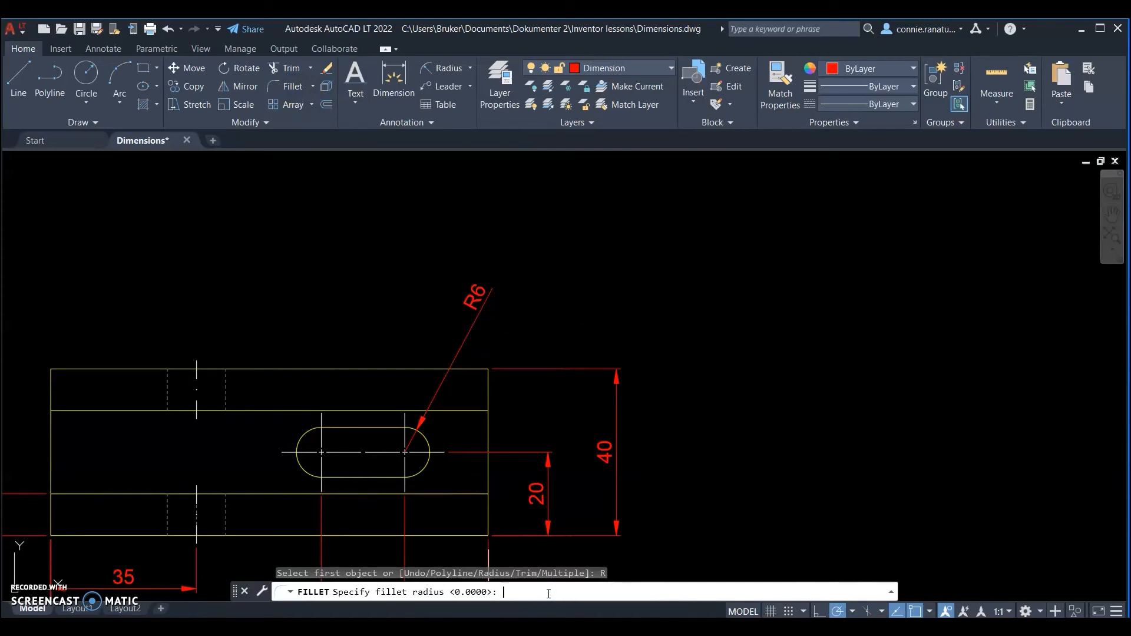
key("Return")
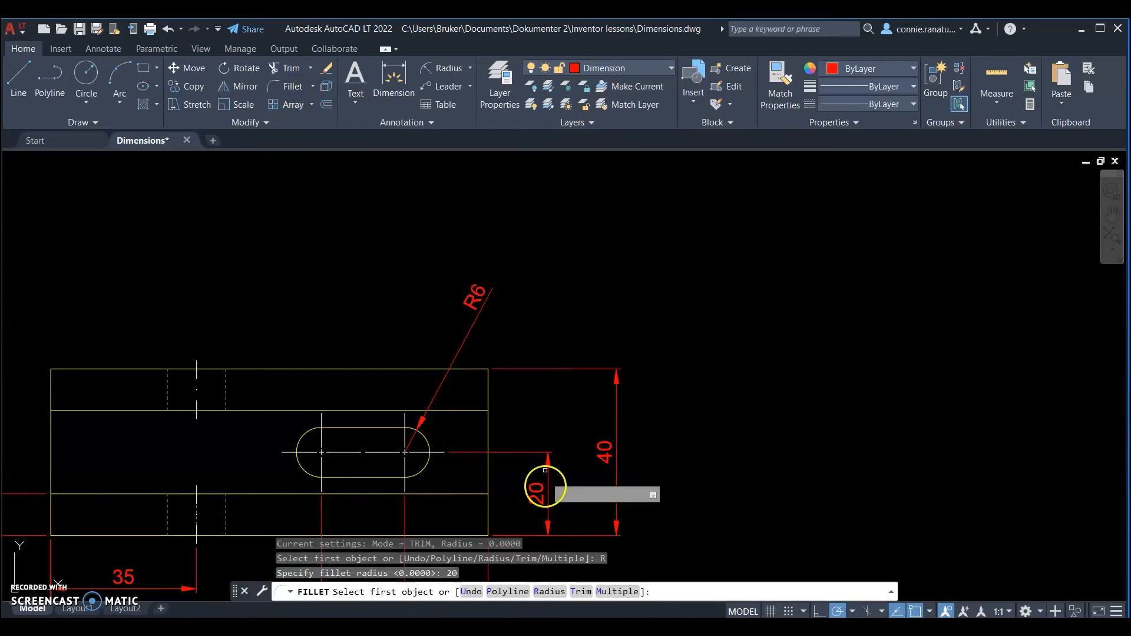
left_click(487, 384)
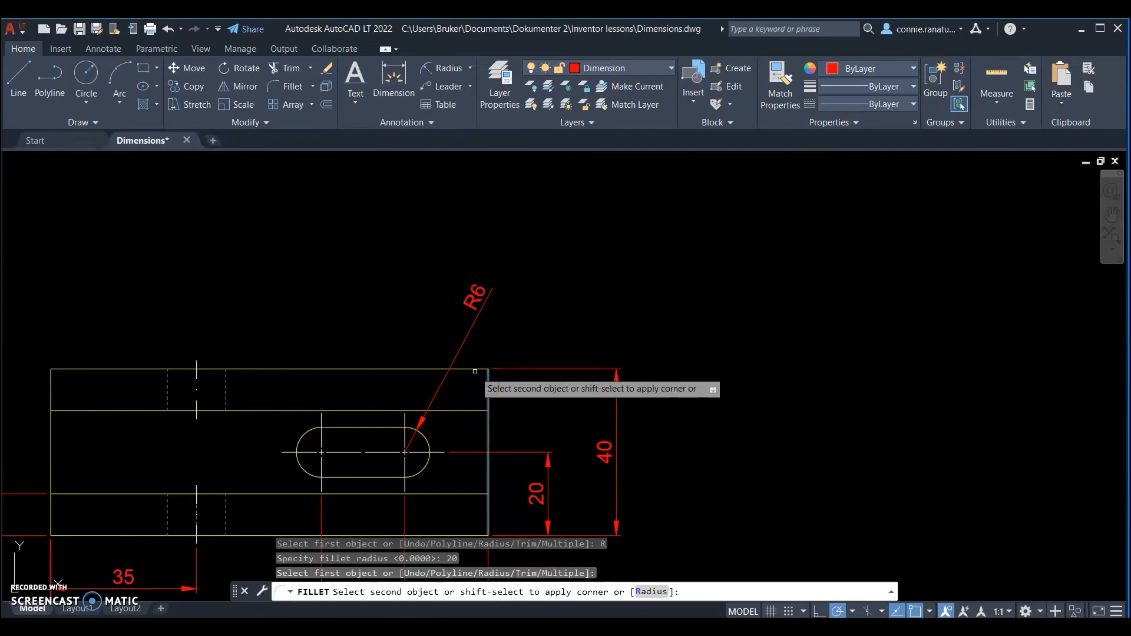
left_click(472, 370)
Fillet the lower view's bottom-right corner with the same radius of 20.
scroll(471, 370, "down", 5)
right_click(485, 179)
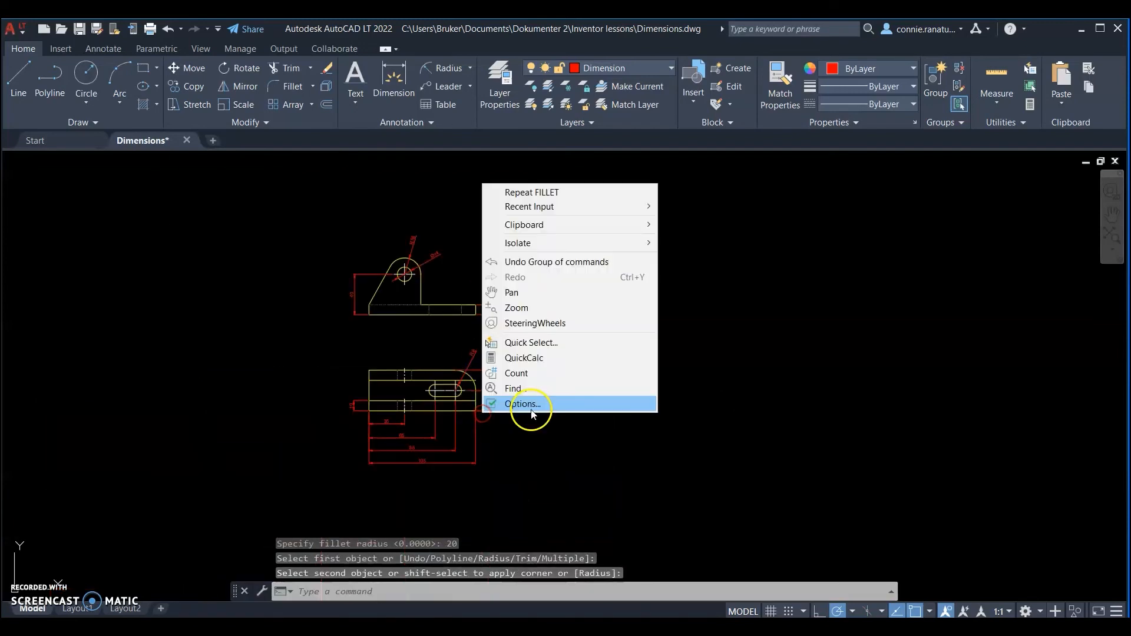
left_click(522, 193)
scroll(479, 373, "up", 5)
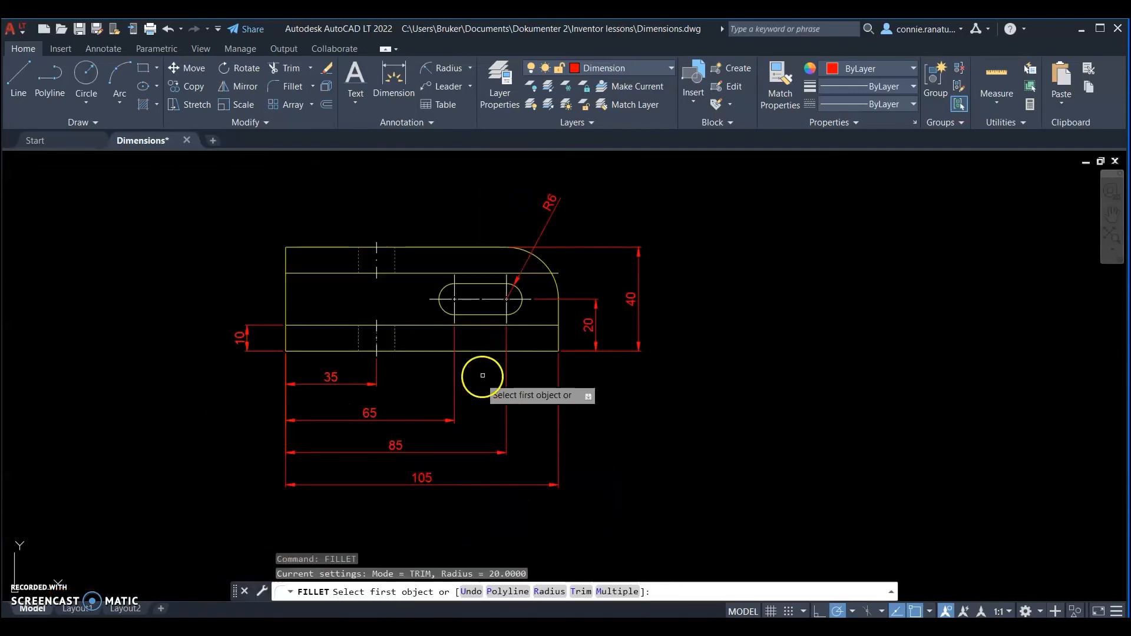
left_click(527, 351)
left_click(552, 341)
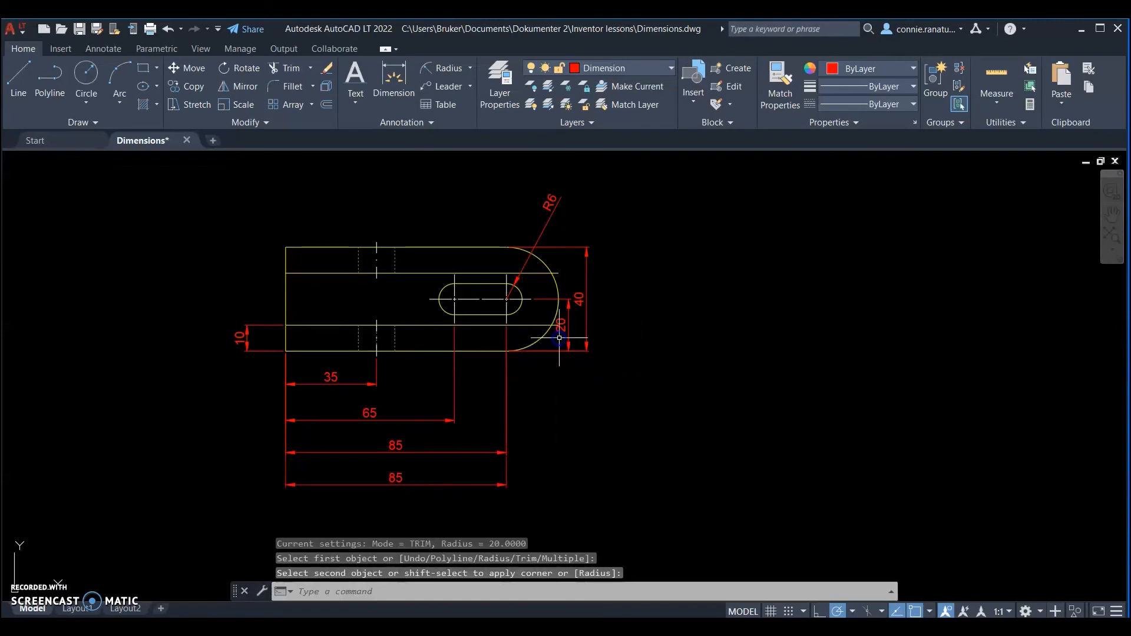
right_click(560, 339)
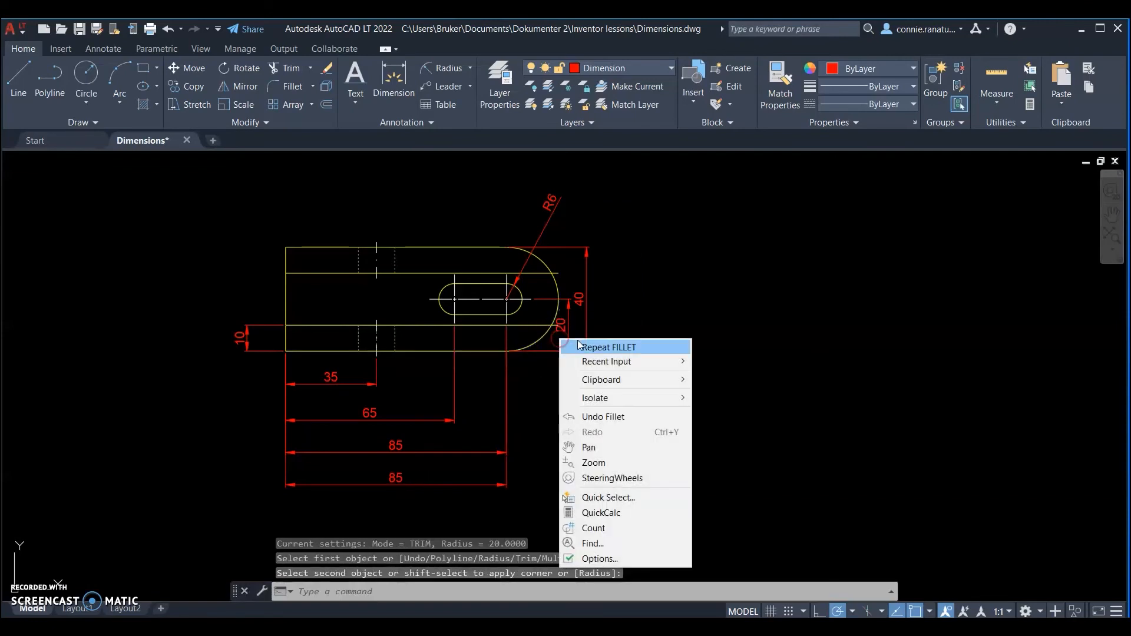
left_click(674, 284)
Move the overall-width and slot-centre dimensions of the lower view farther right, clear of the rounded end.
left_click(584, 298)
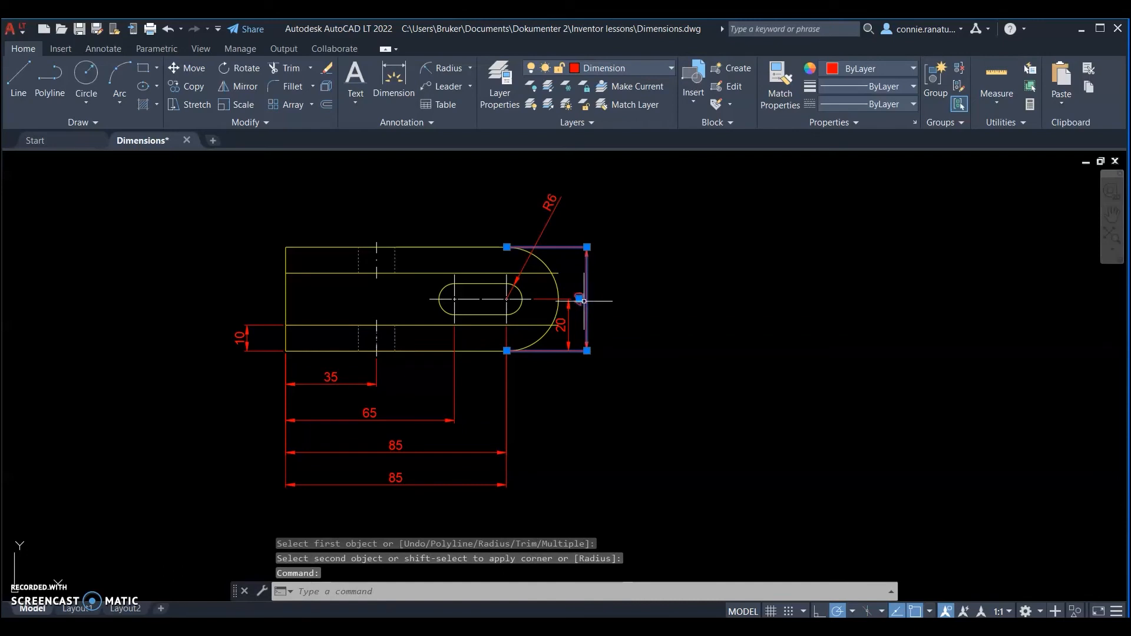
left_click(579, 299)
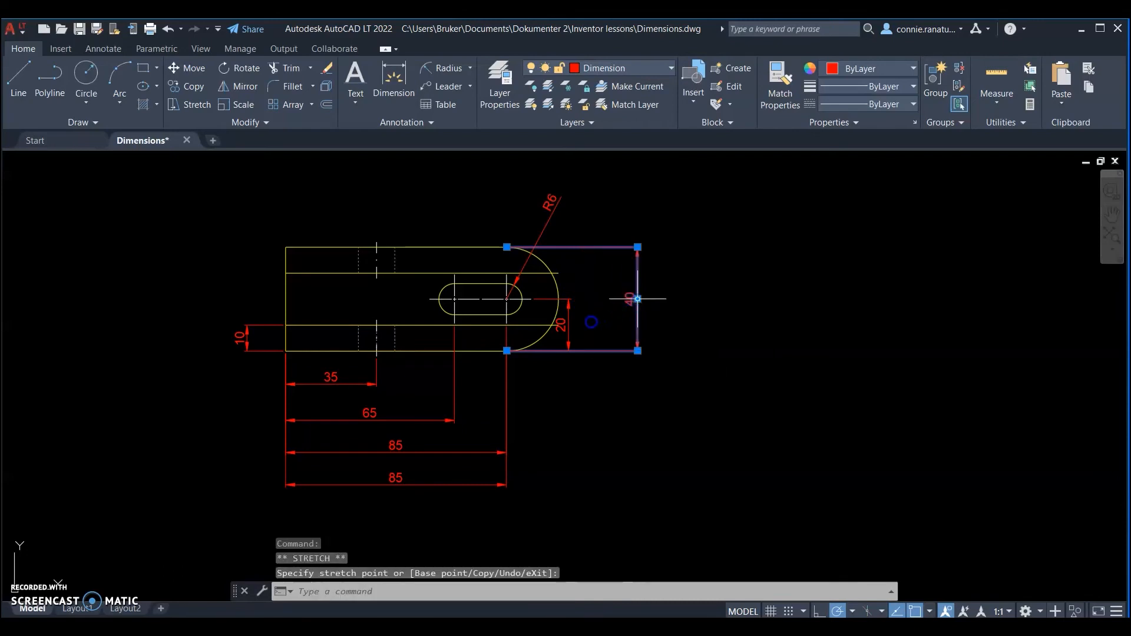
left_click(560, 326)
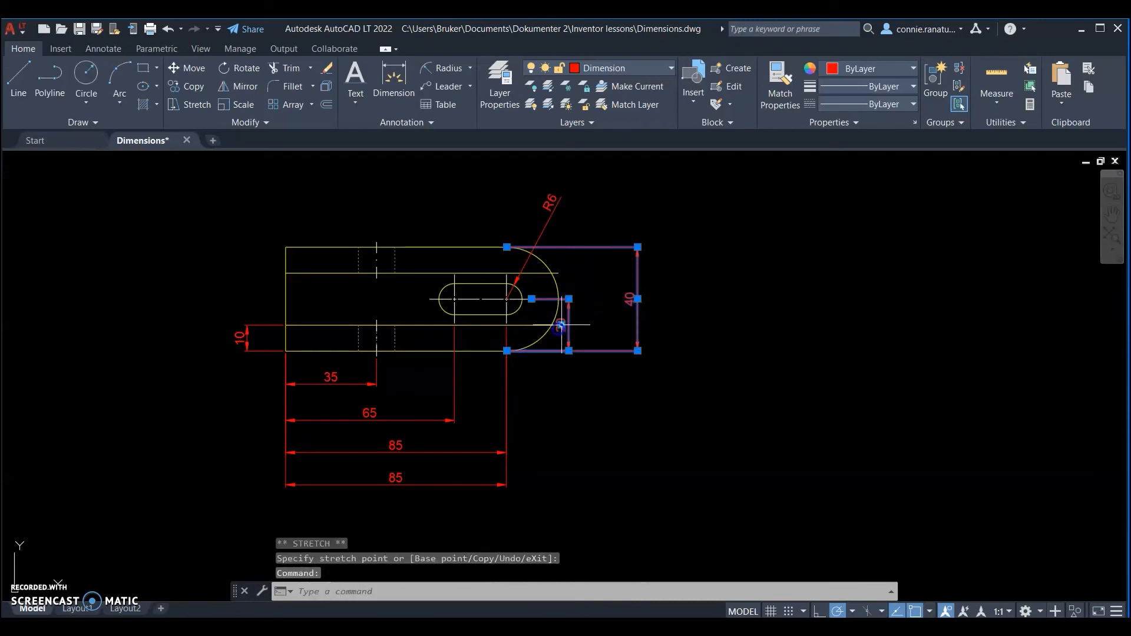
left_click(561, 325)
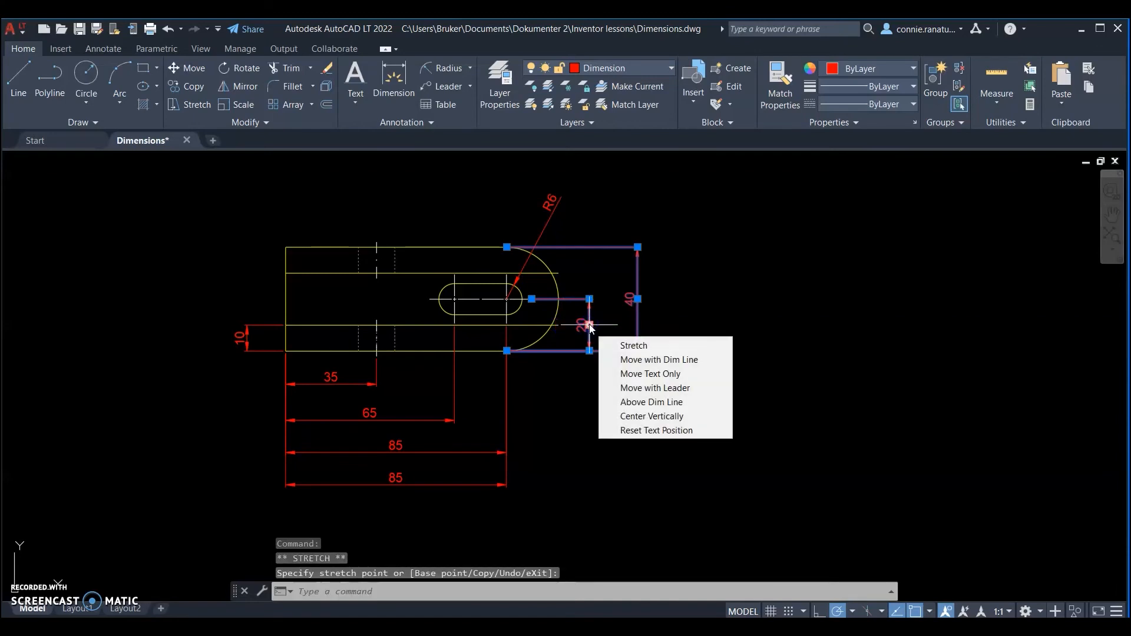
key("Escape")
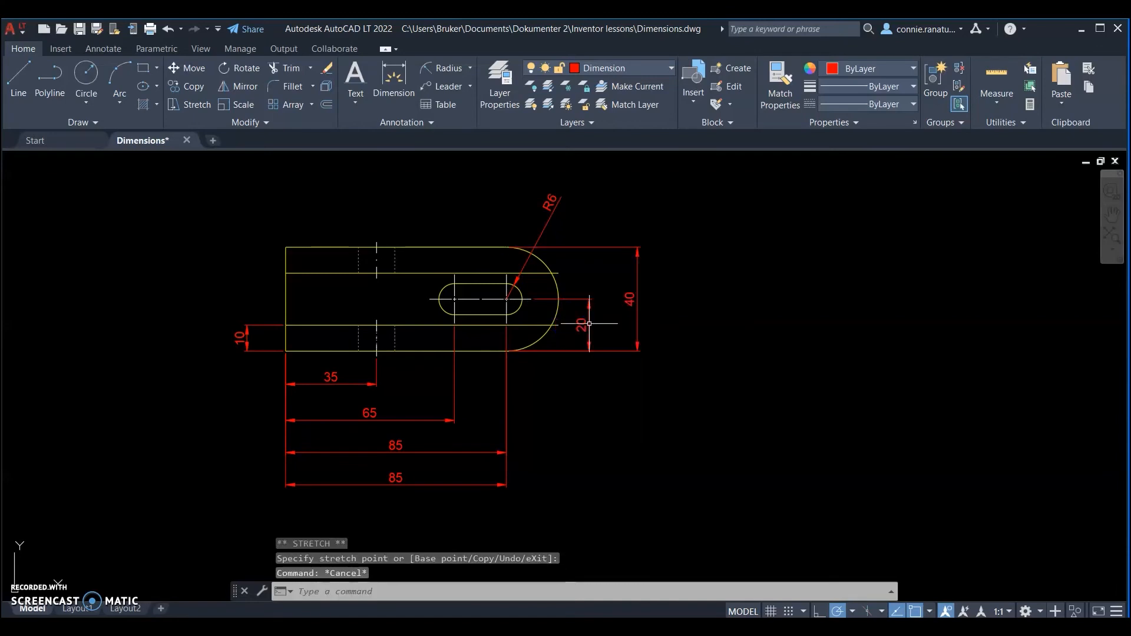
Extend the upper view's vertical upright edge down through the base and across the lower view to its bottom edge.
scroll(590, 323, "down", 3)
left_click(288, 68)
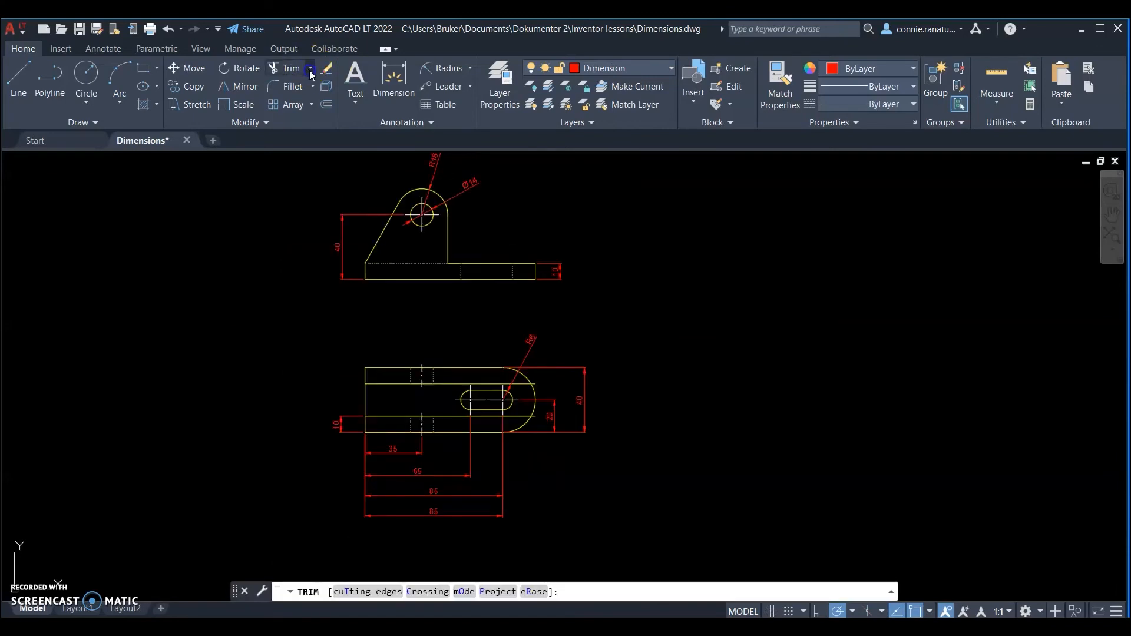
left_click(310, 68)
left_click(314, 122)
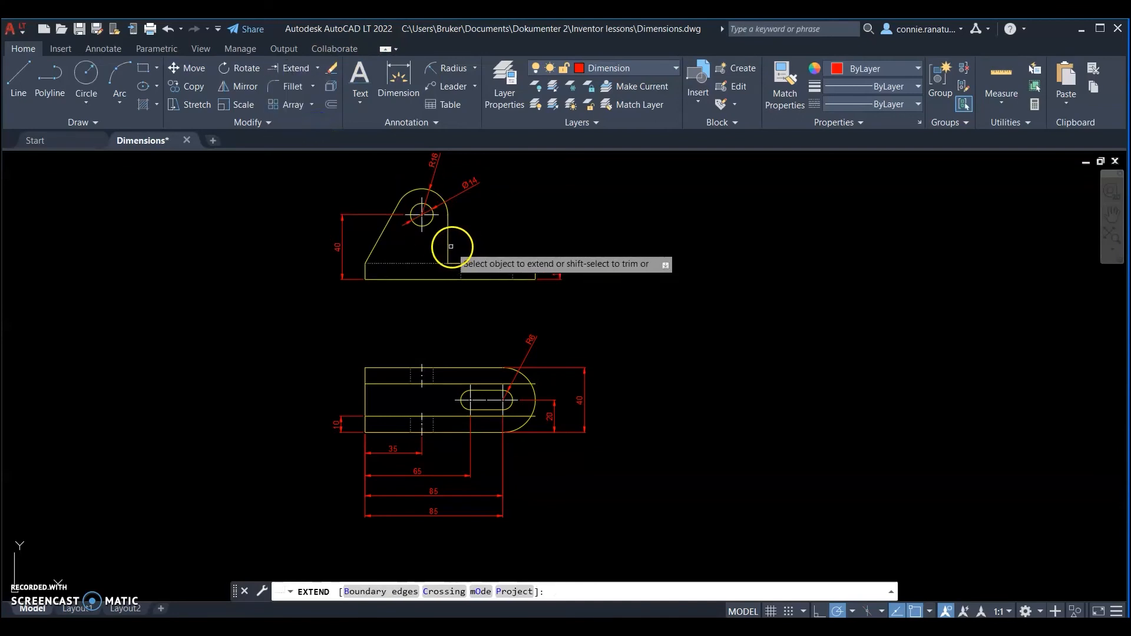
left_click(448, 248)
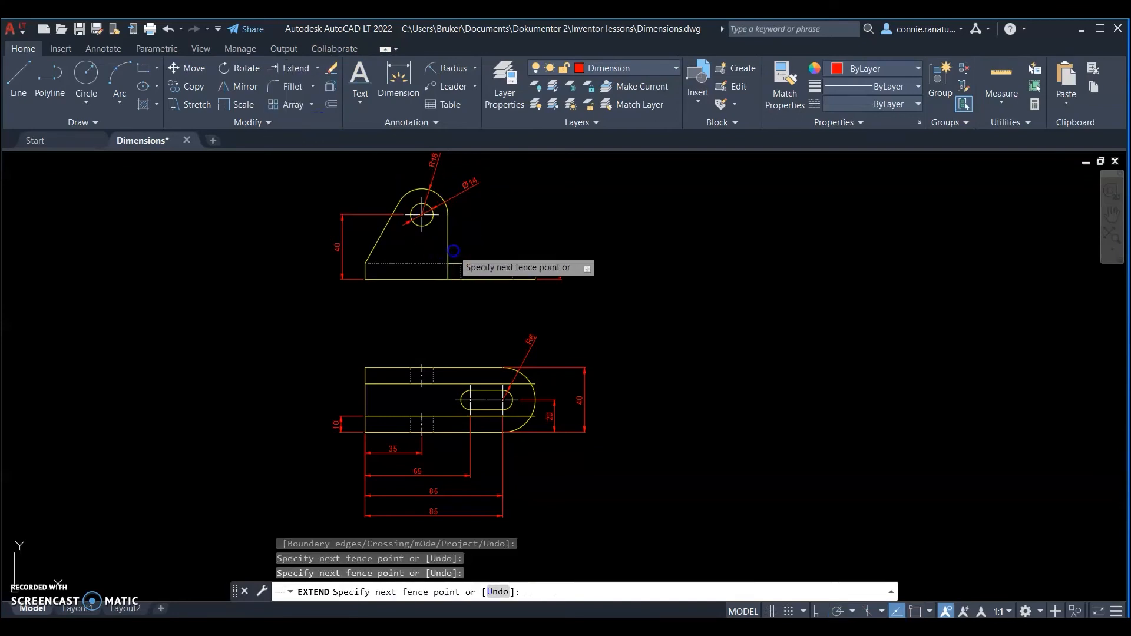
key("Return")
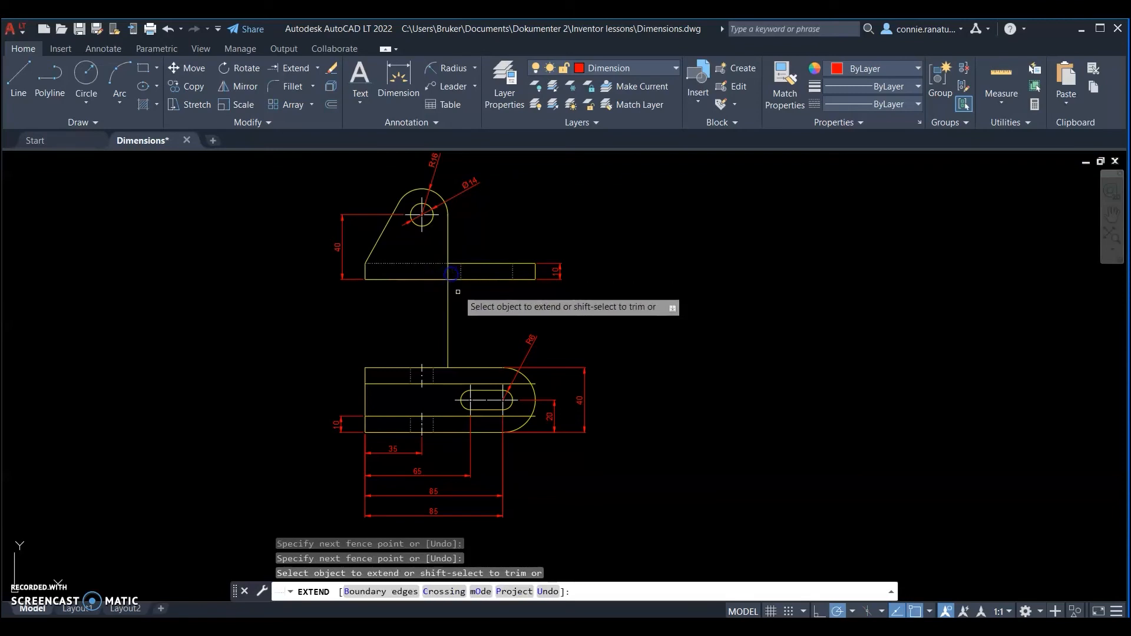
left_click(450, 324)
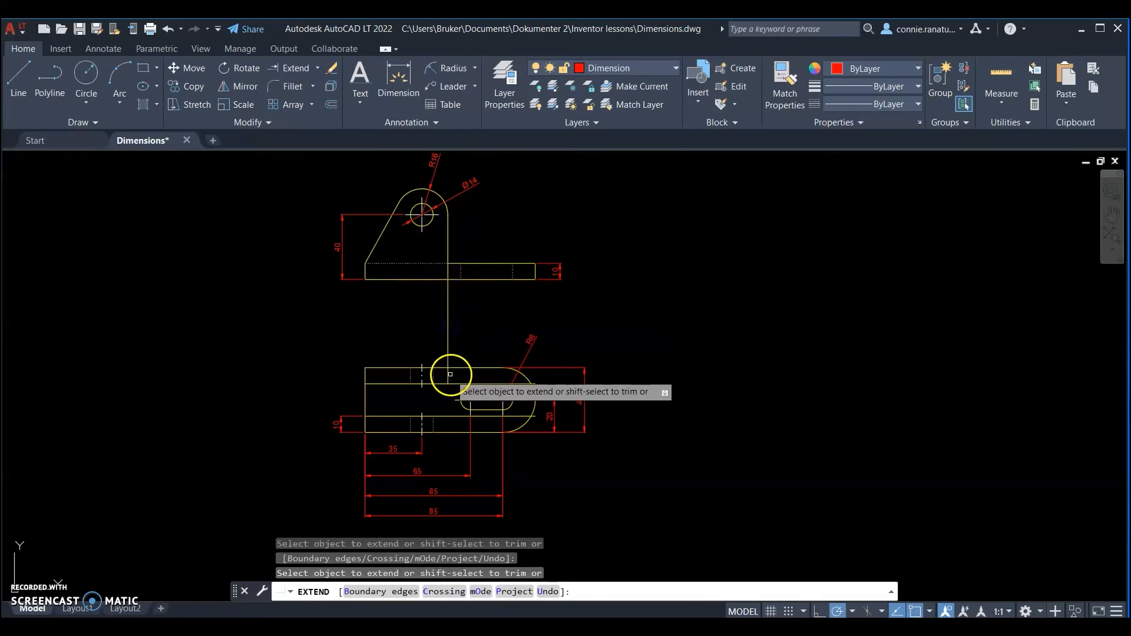
left_click(450, 374)
key("Return")
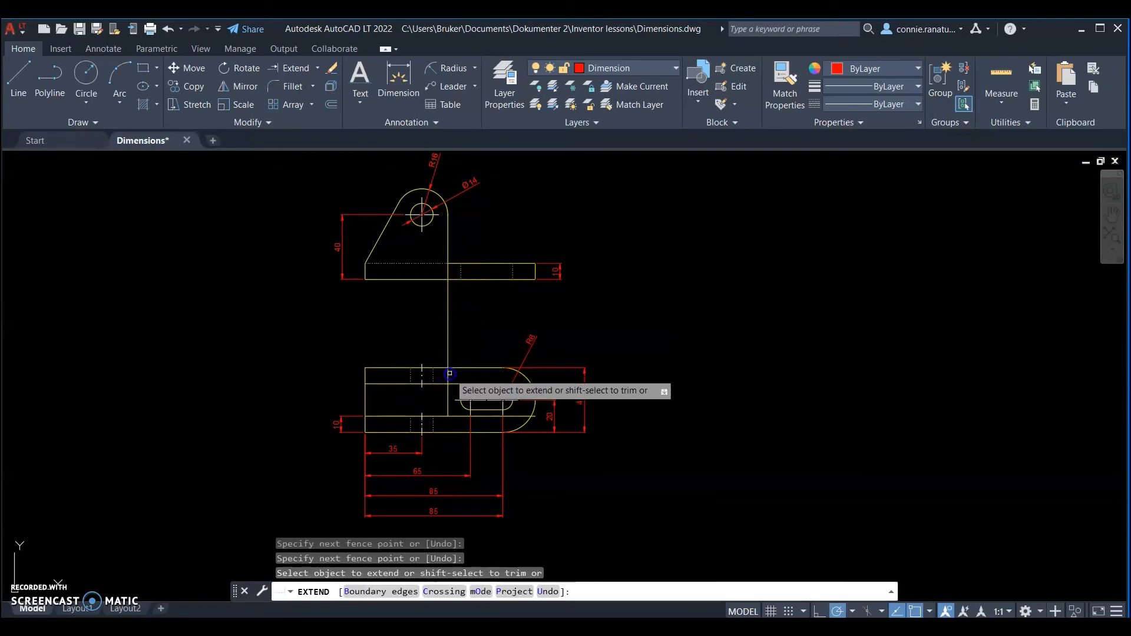
right_click(449, 390)
left_click(477, 396)
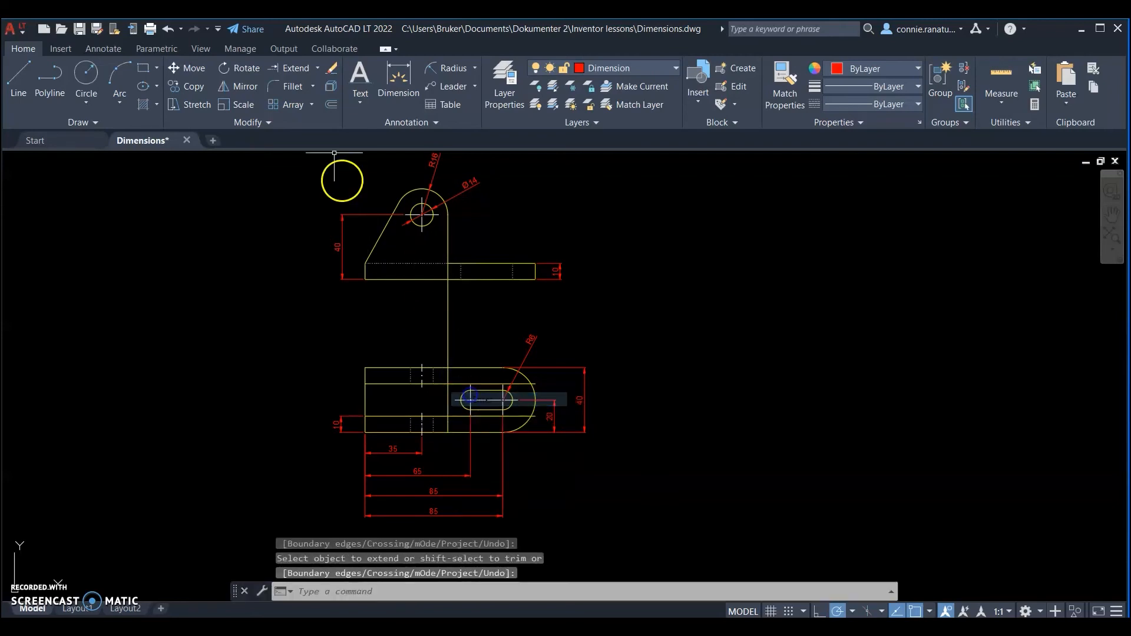
Trim the lower view's two inner horizontal lines back to the projected vertical edge, removing their portions toward the rounded end.
left_click(317, 68)
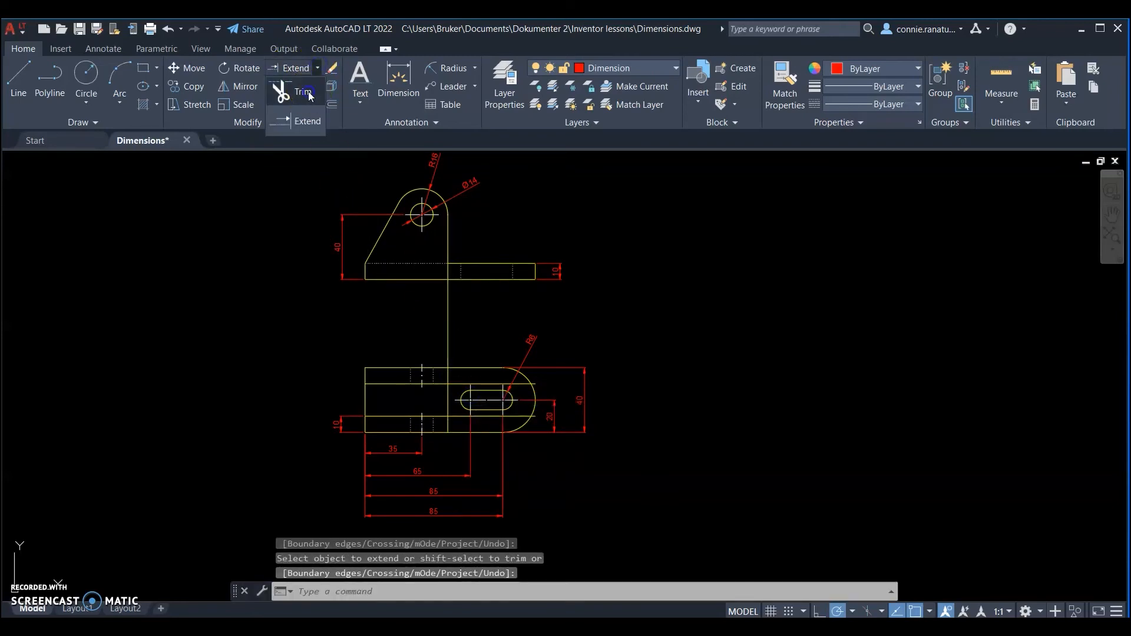
left_click(290, 93)
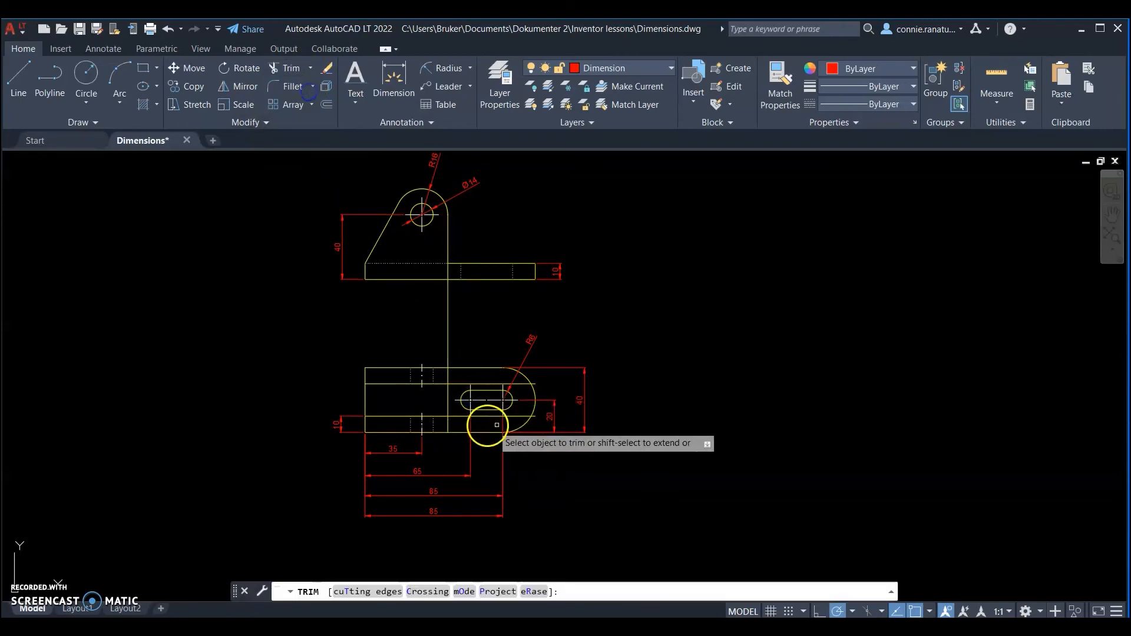
left_click(537, 383)
left_click(540, 419)
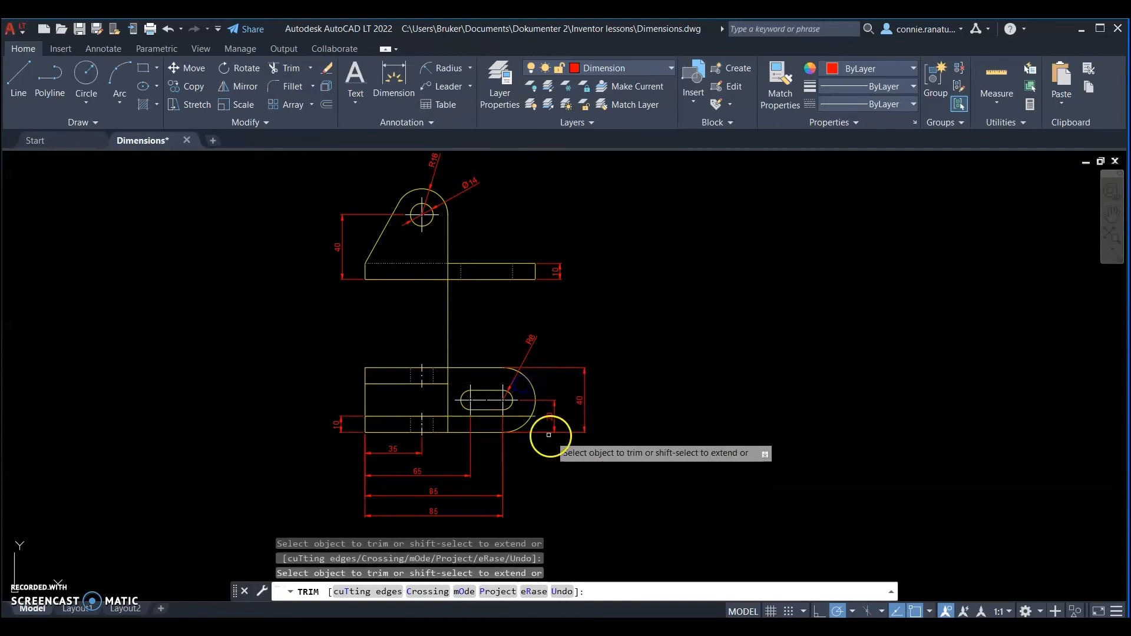
left_click(517, 416)
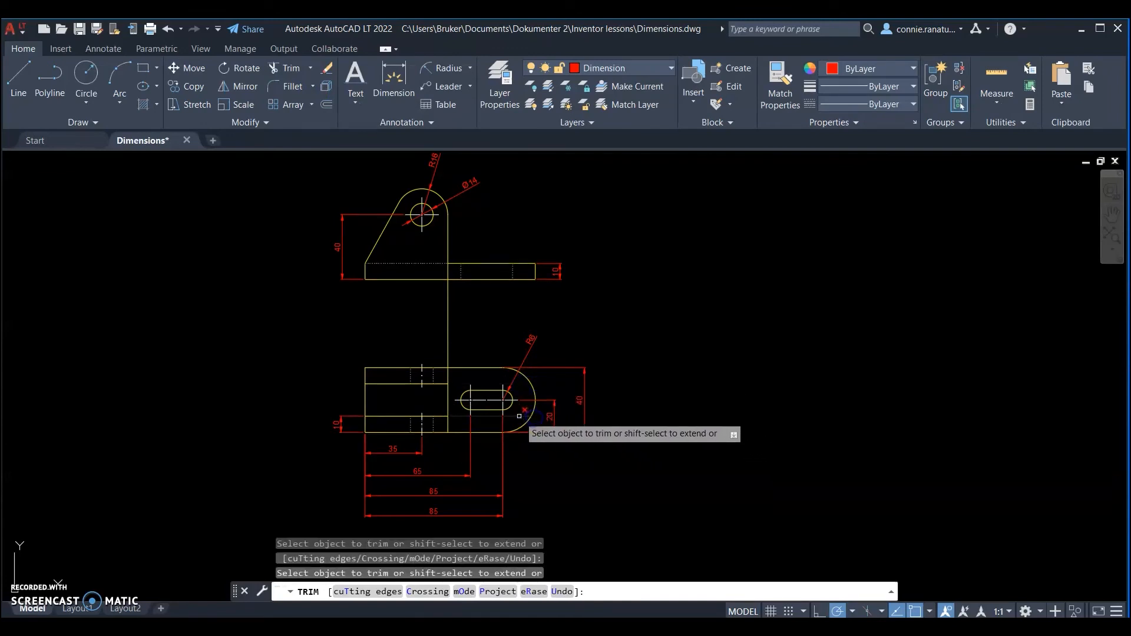
right_click(514, 418)
left_click(530, 427)
Trim the projected vertical line between the two views and between the lower view's two lugs.
right_click(466, 406)
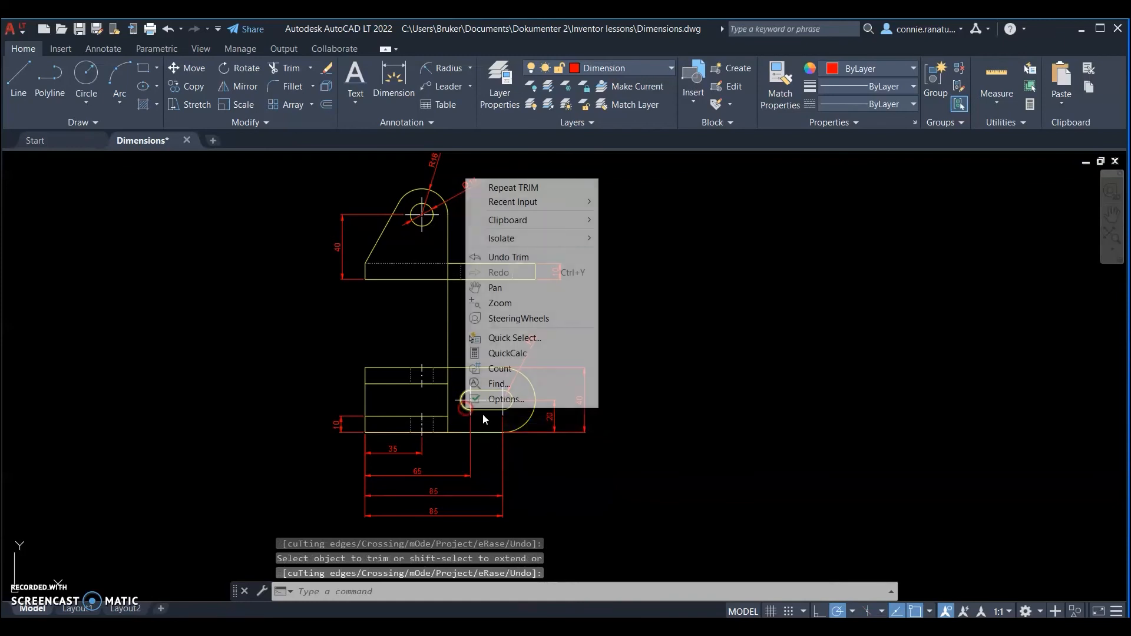
left_click(486, 187)
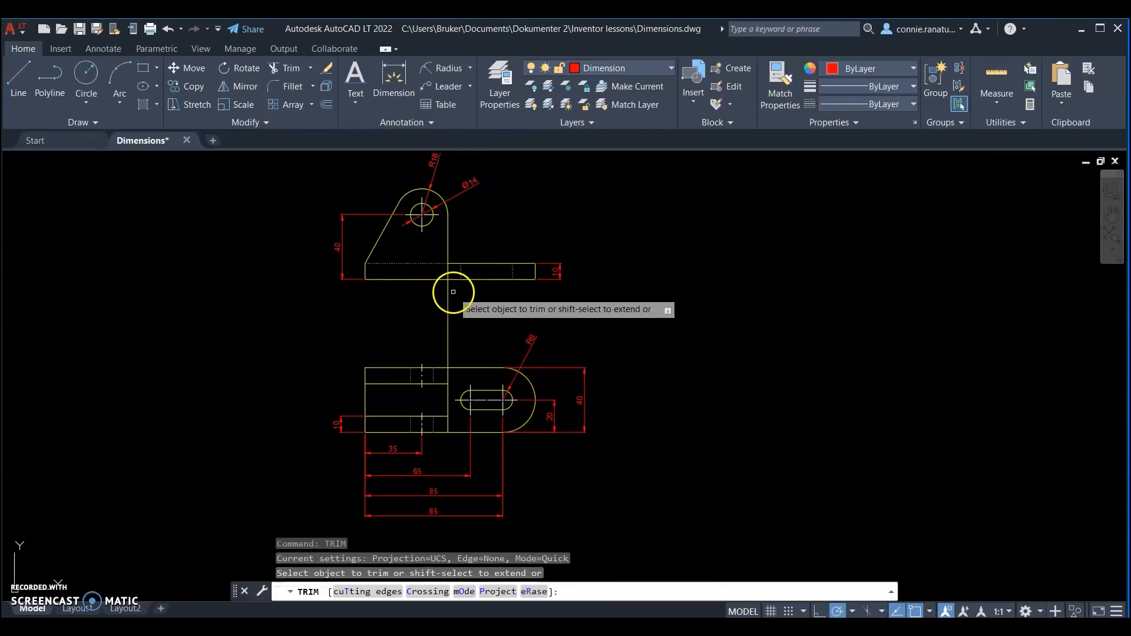
left_click(449, 296)
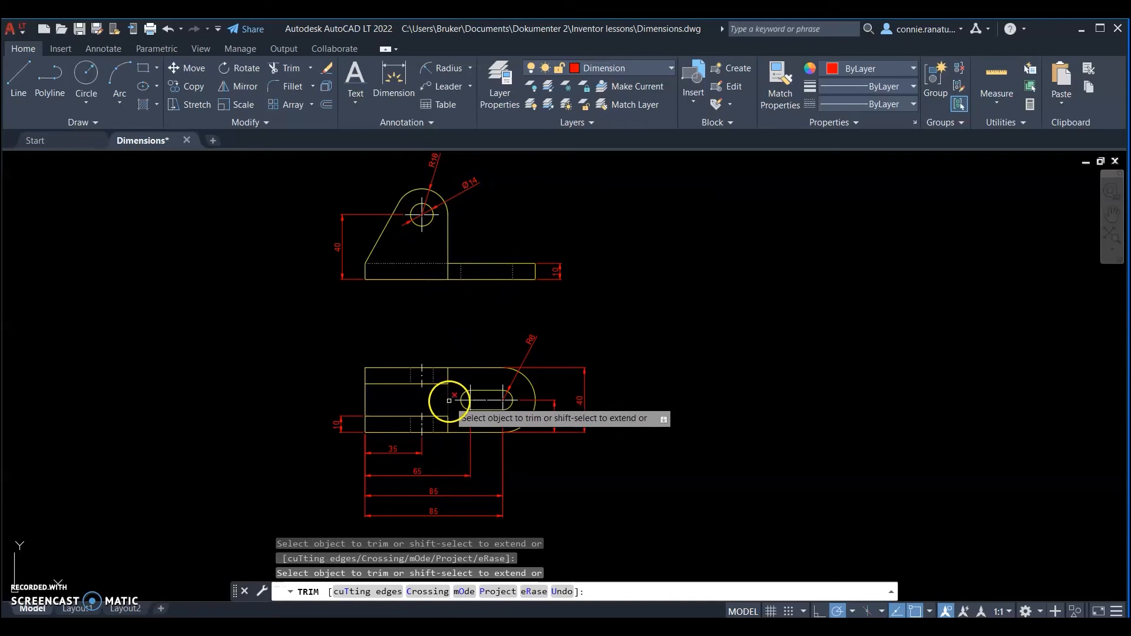
right_click(464, 407)
left_click(488, 413)
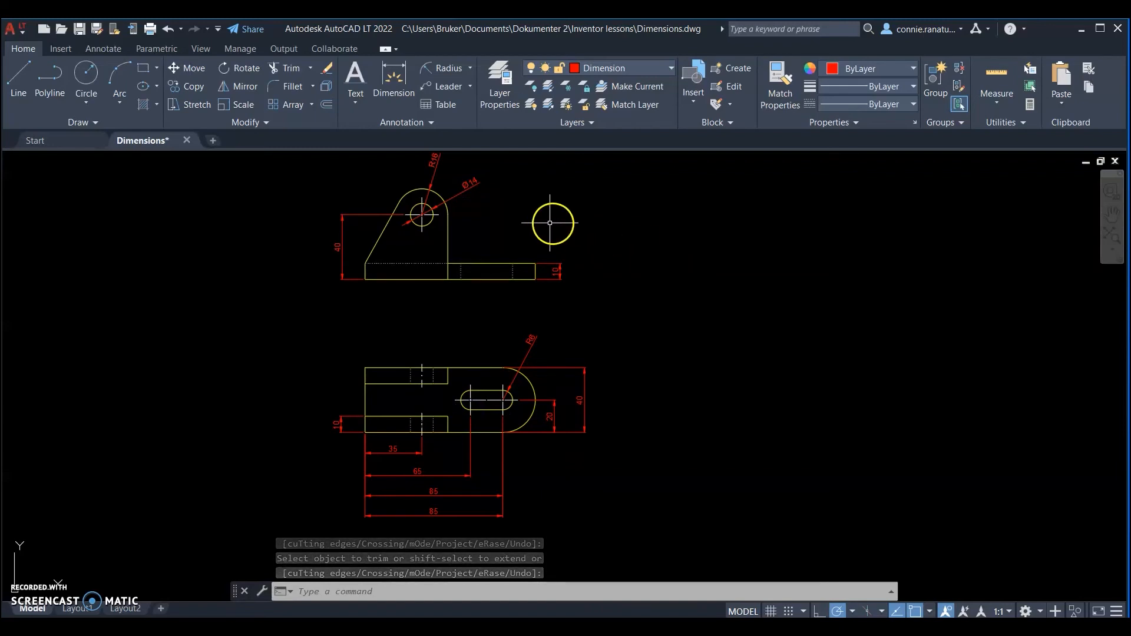
Delete the overall-width dimension beside the lower view's rounded end.
scroll(568, 412, "up", 4)
left_click(723, 285)
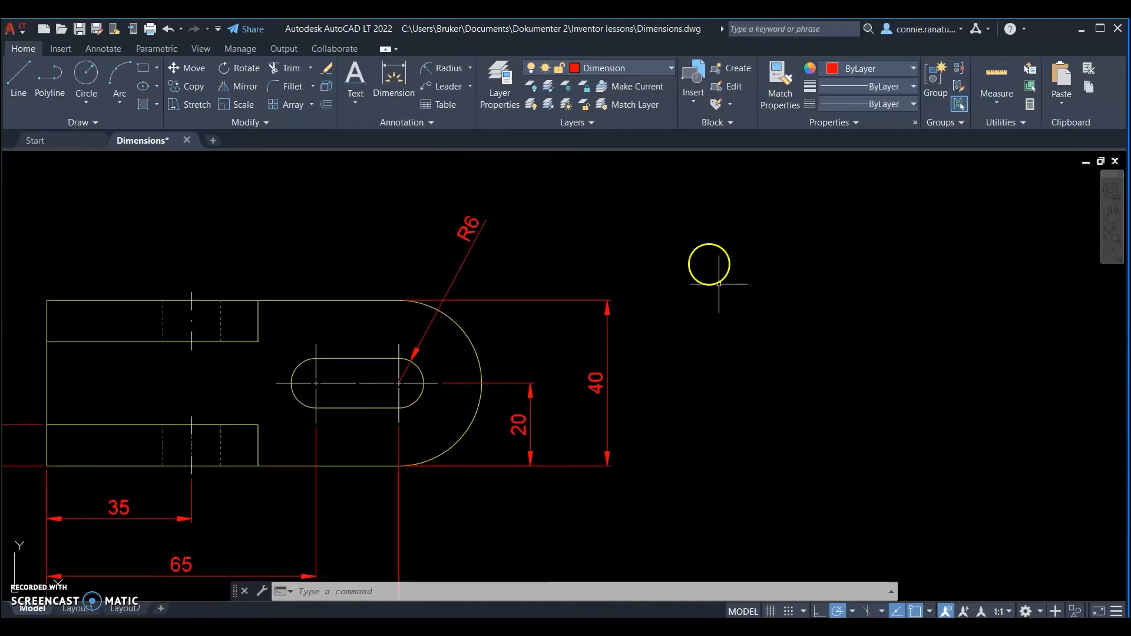
left_click(560, 395)
key("Delete")
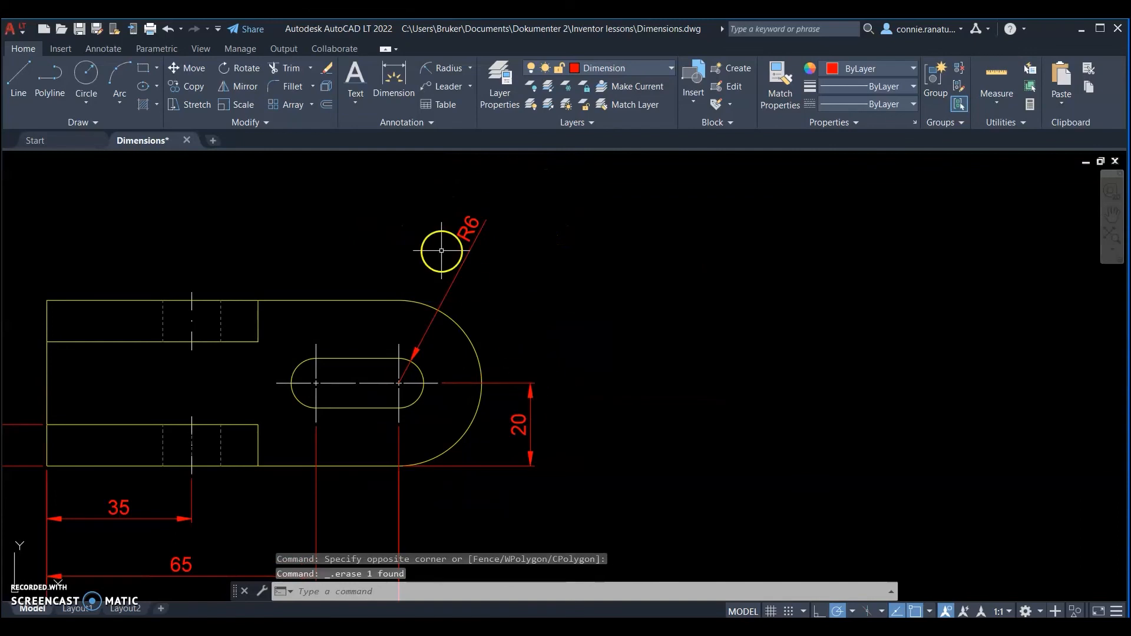
left_click(470, 68)
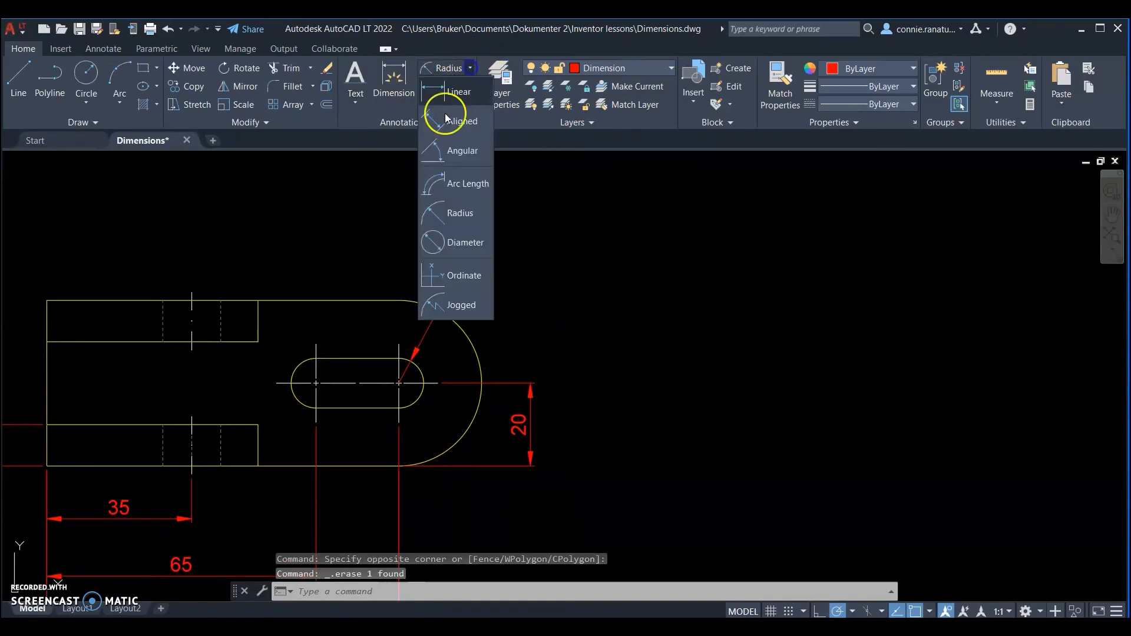
left_click(451, 94)
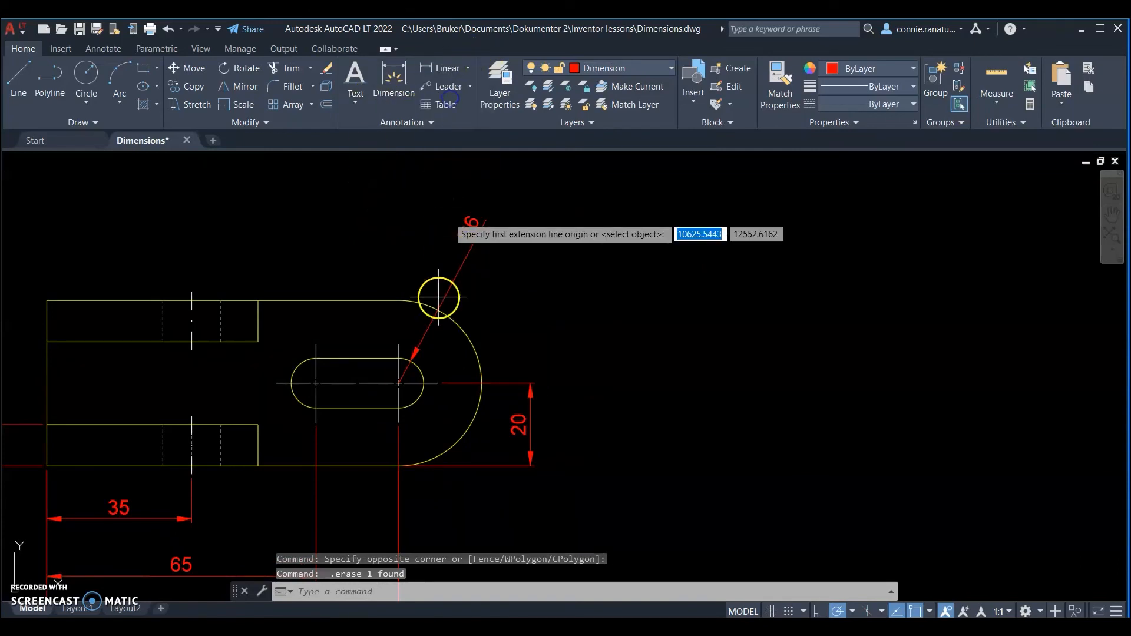
left_click(399, 300)
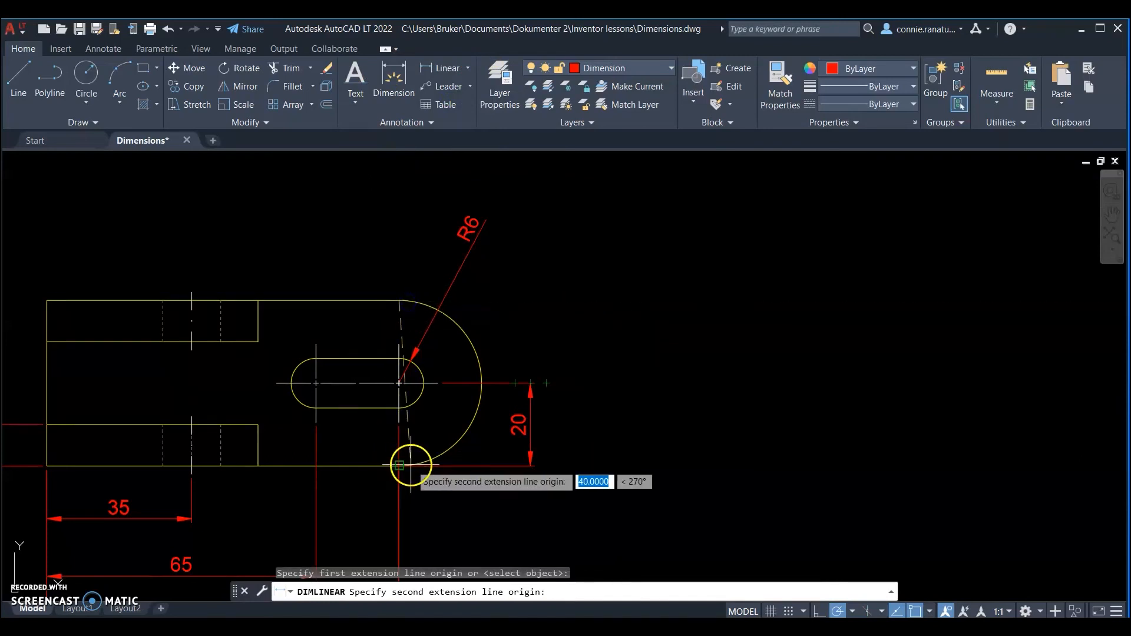
key("Escape")
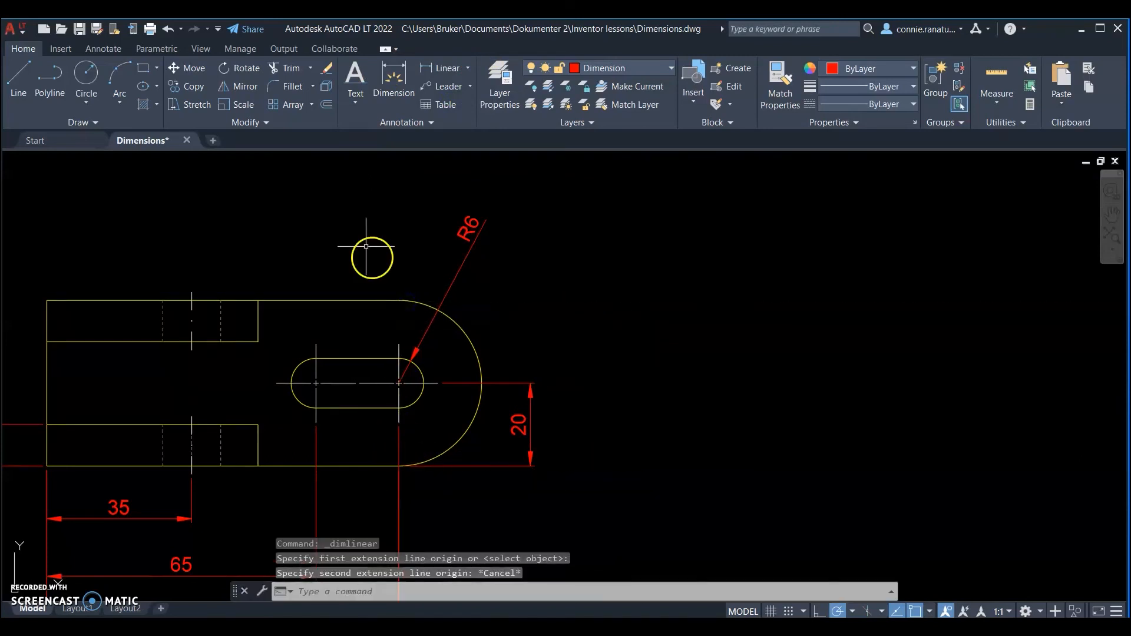
Add a vertical linear dimension between the rounded end's upper and lower tangent points, placed outside the slot-centre dimension.
scroll(389, 259, "up", 3)
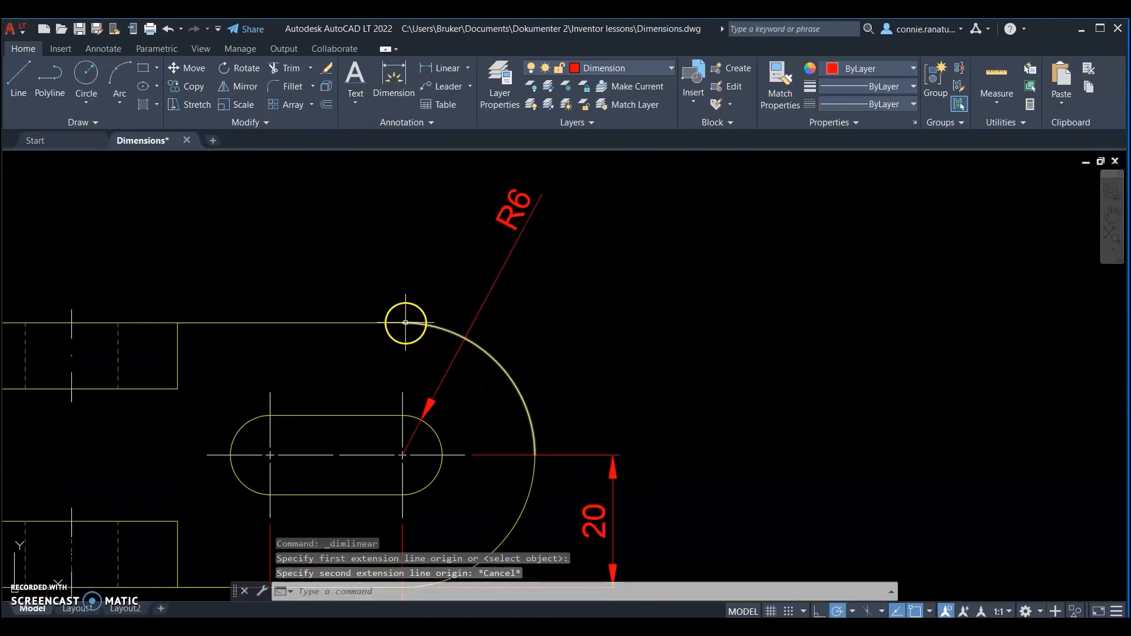
left_click(435, 68)
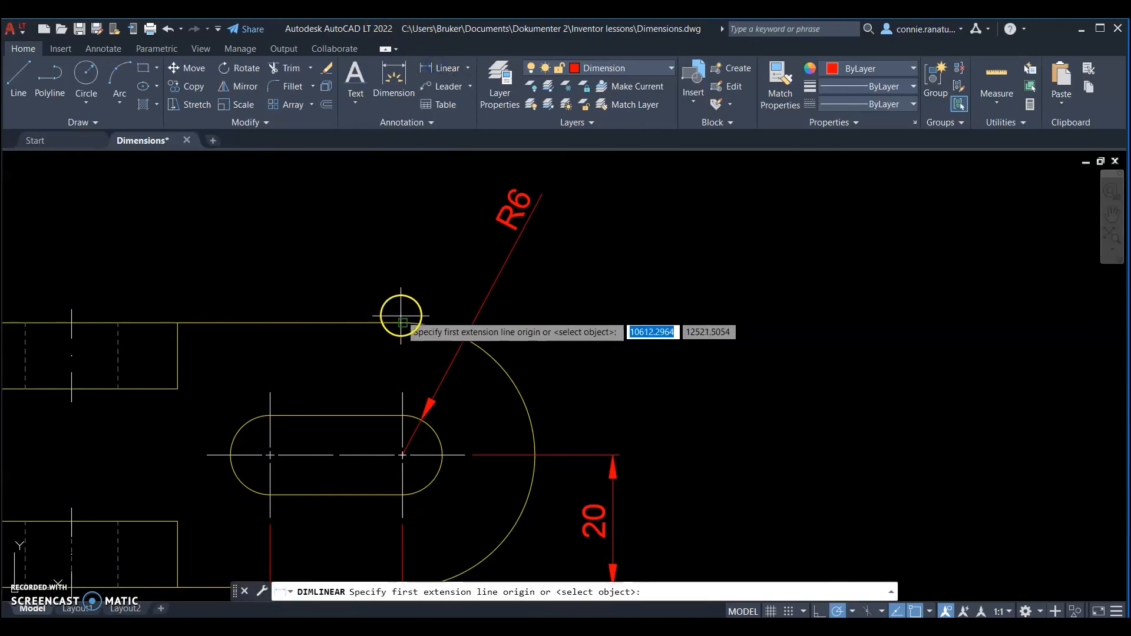
left_click(399, 322)
scroll(384, 285, "down", 2)
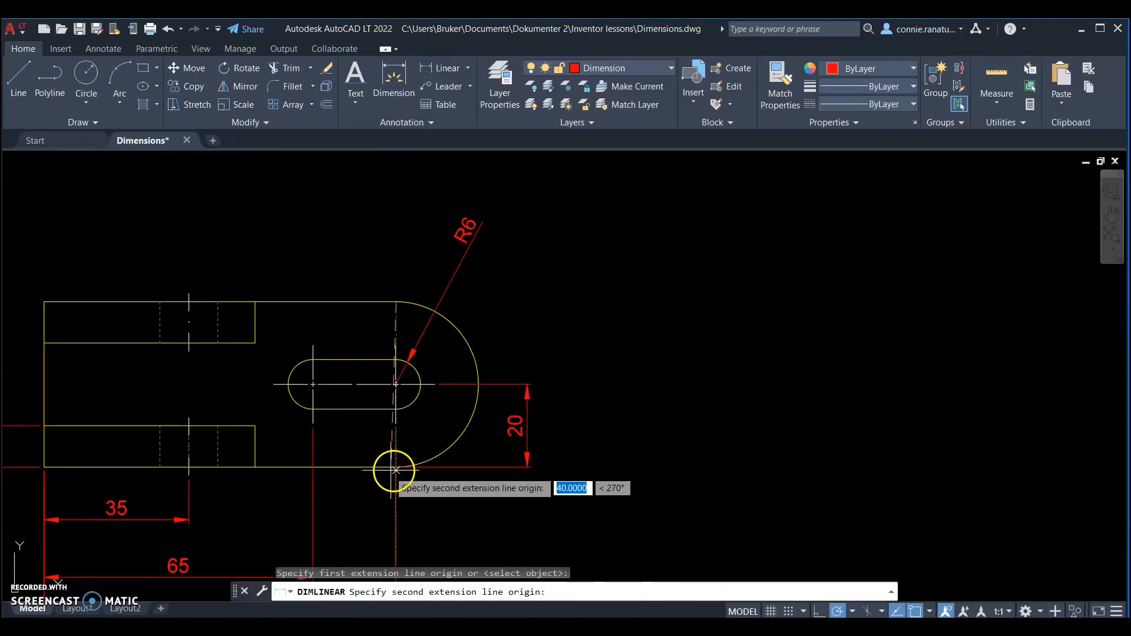
left_click(396, 468)
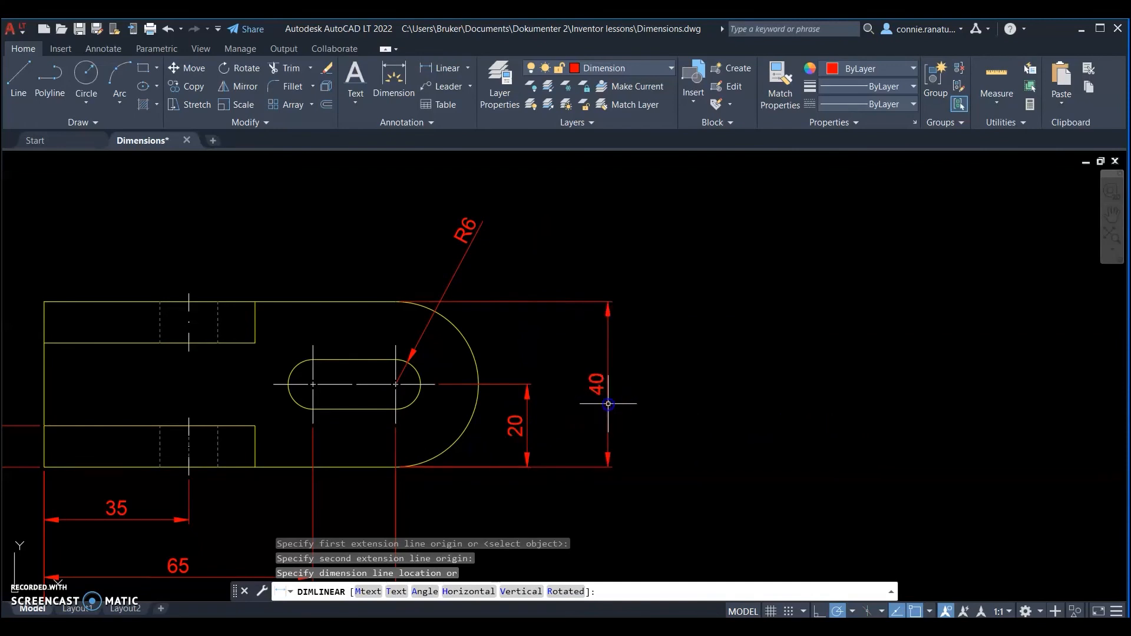
left_click(614, 397)
key("Escape")
Add a radius dimension to the lower view's rounded end, placing its text above and to the right of the arc.
scroll(301, 321, "down", 3)
scroll(303, 312, "up", 2)
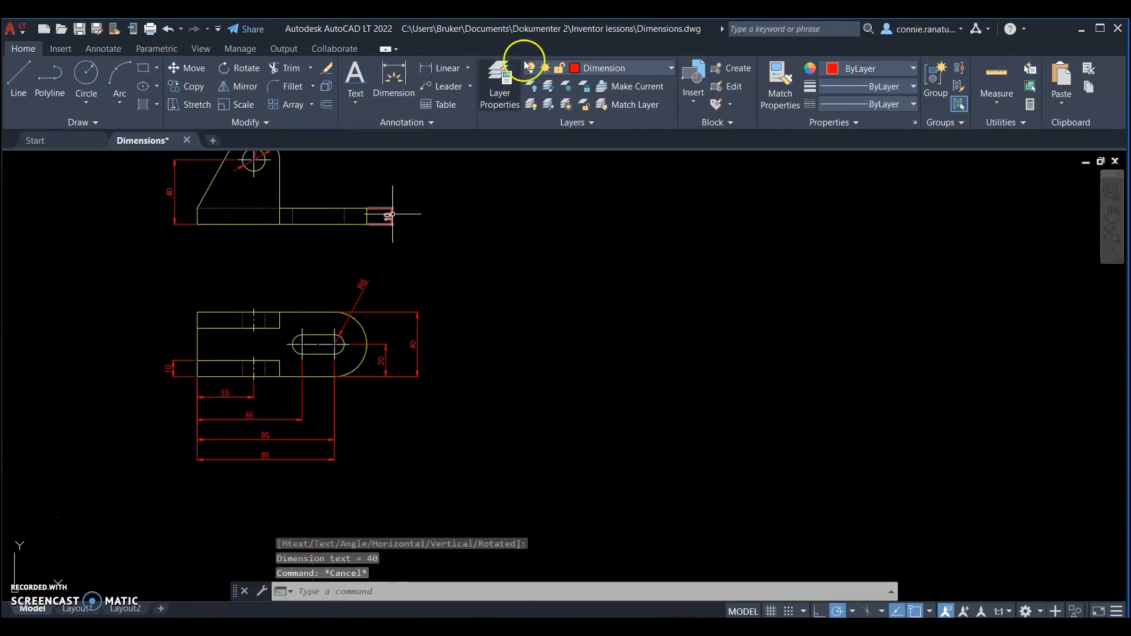
left_click(467, 76)
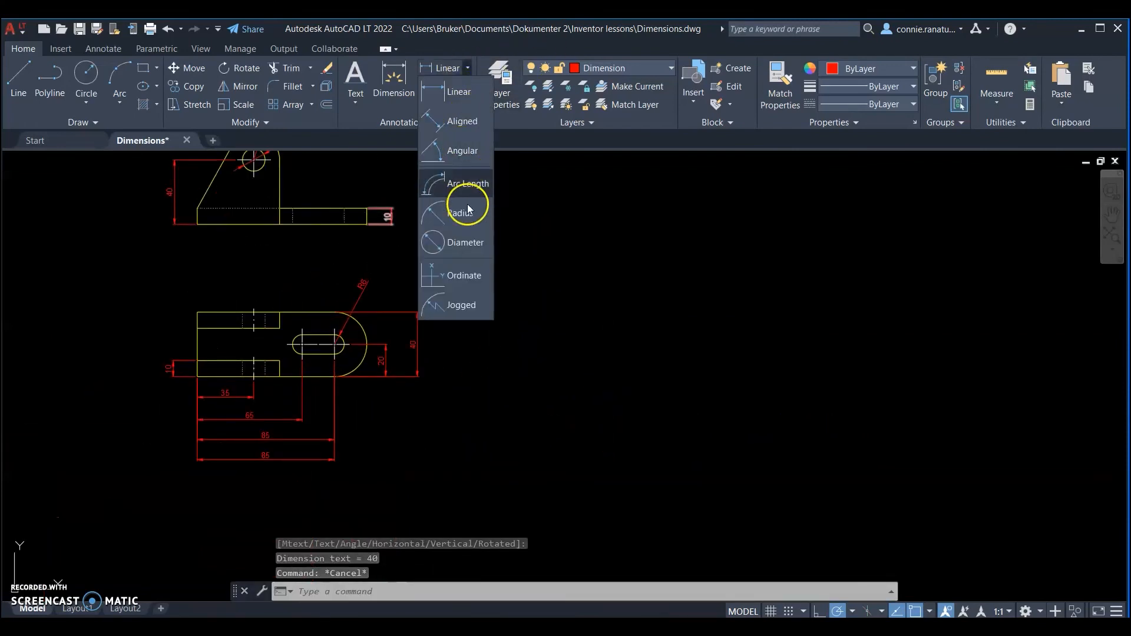
left_click(471, 222)
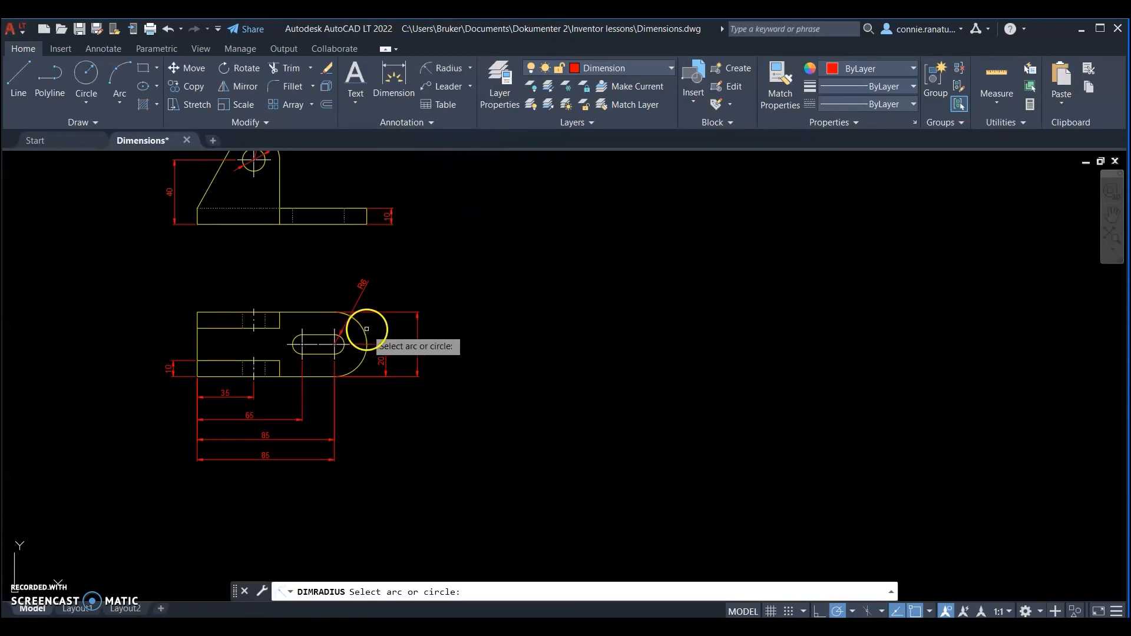
left_click(364, 329)
left_click(429, 284)
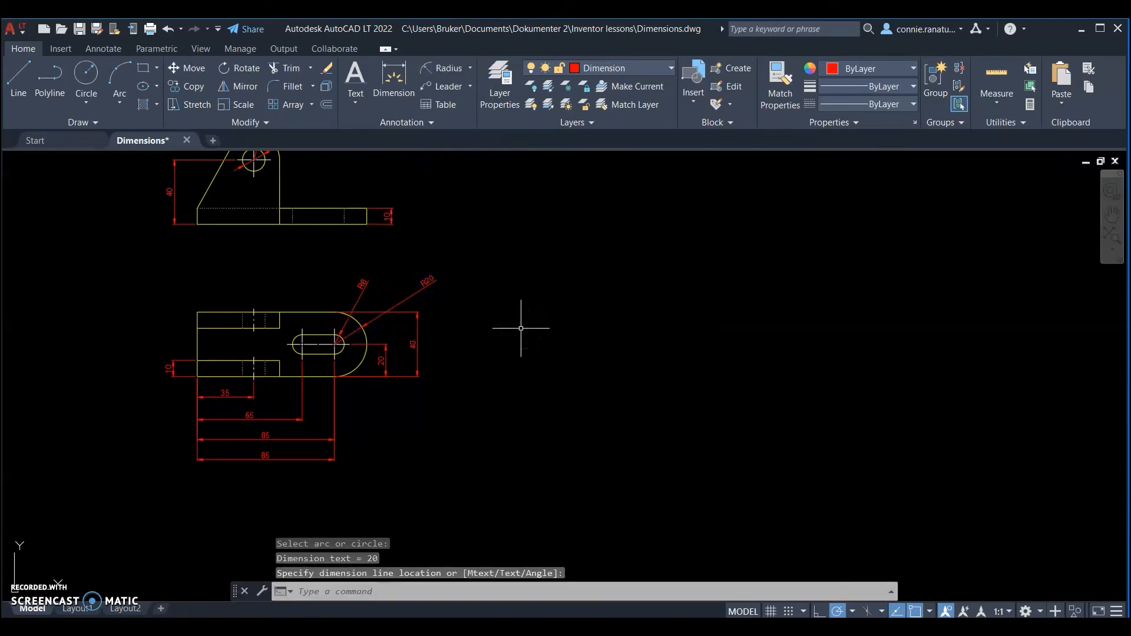
Trim the leftover vertical line segment crossing the base plate below the upright in the upper view.
scroll(498, 354, "down", 2)
scroll(362, 249, "up", 2)
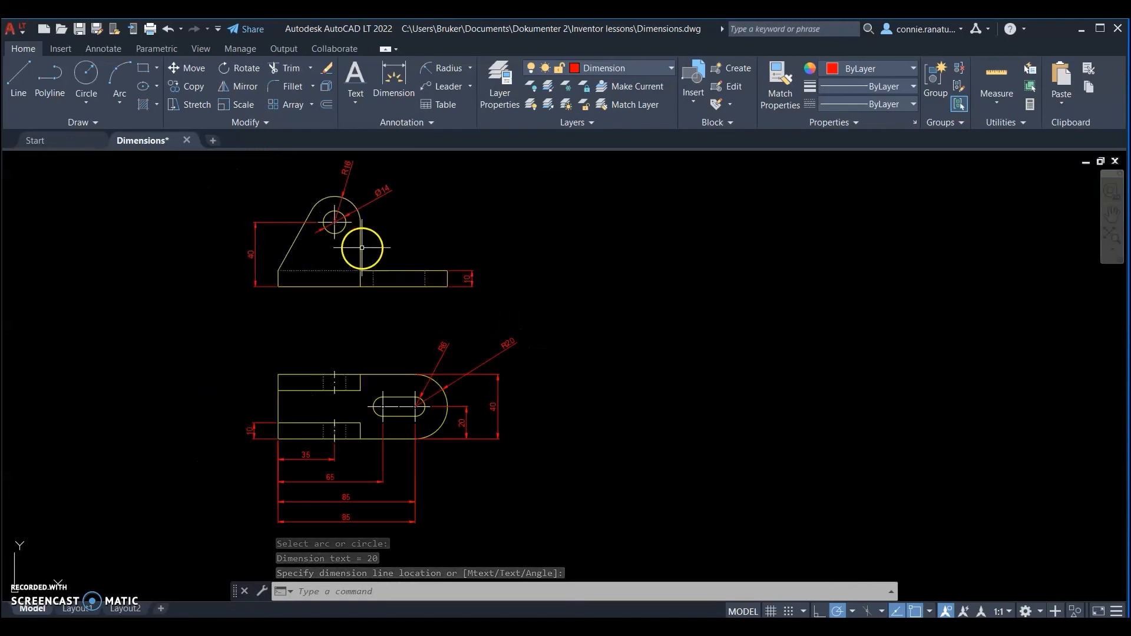
right_click(374, 276)
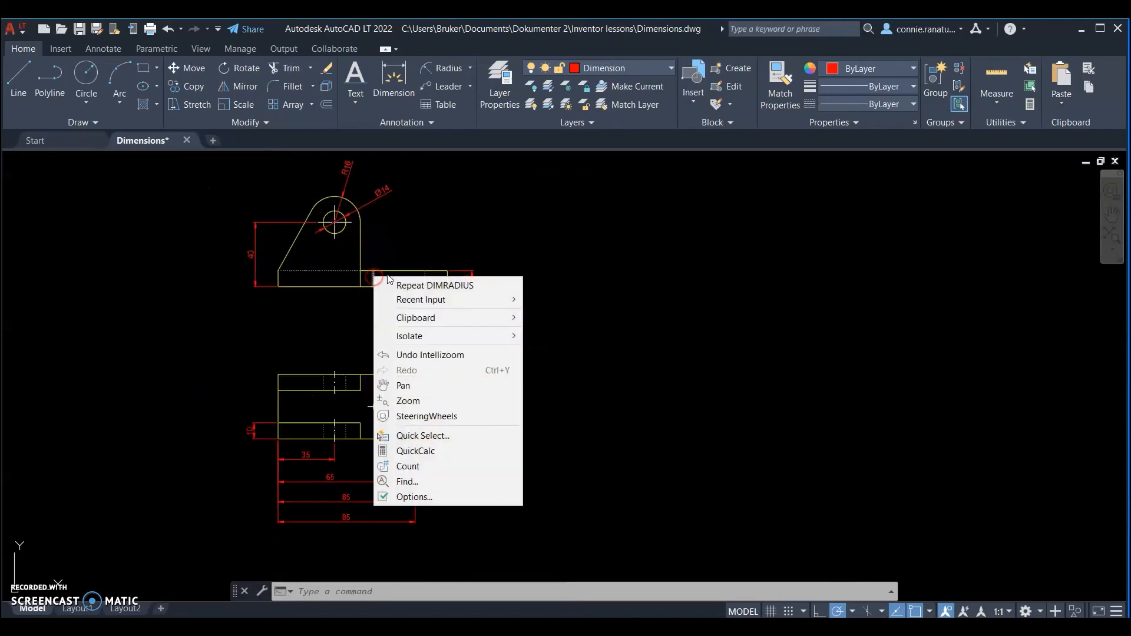
left_click(313, 66)
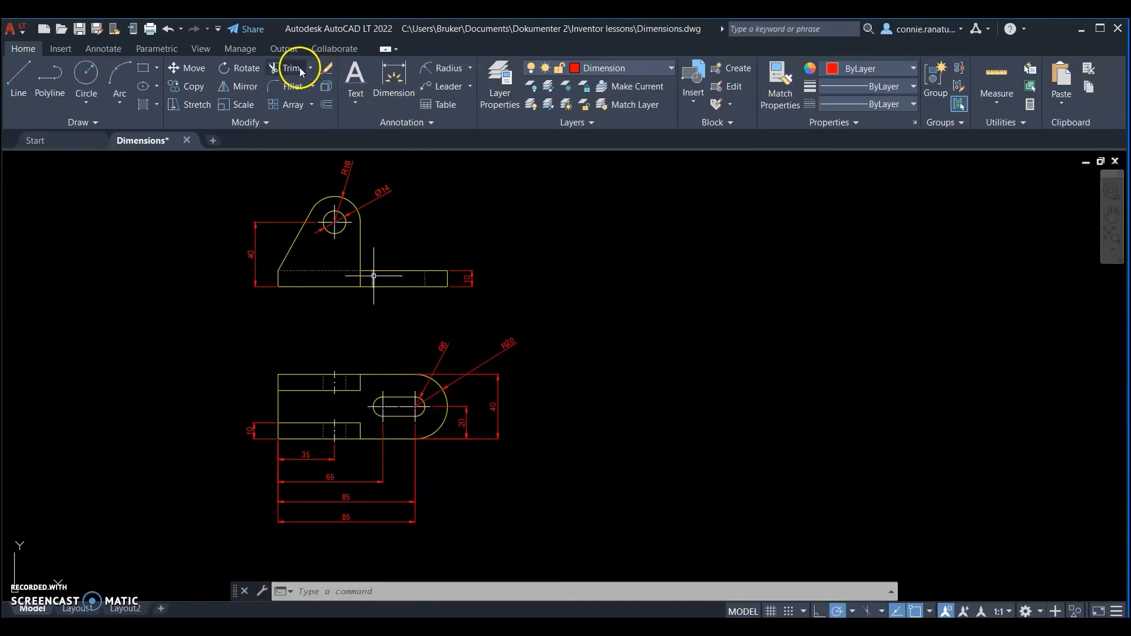
left_click(286, 71)
left_click(361, 279)
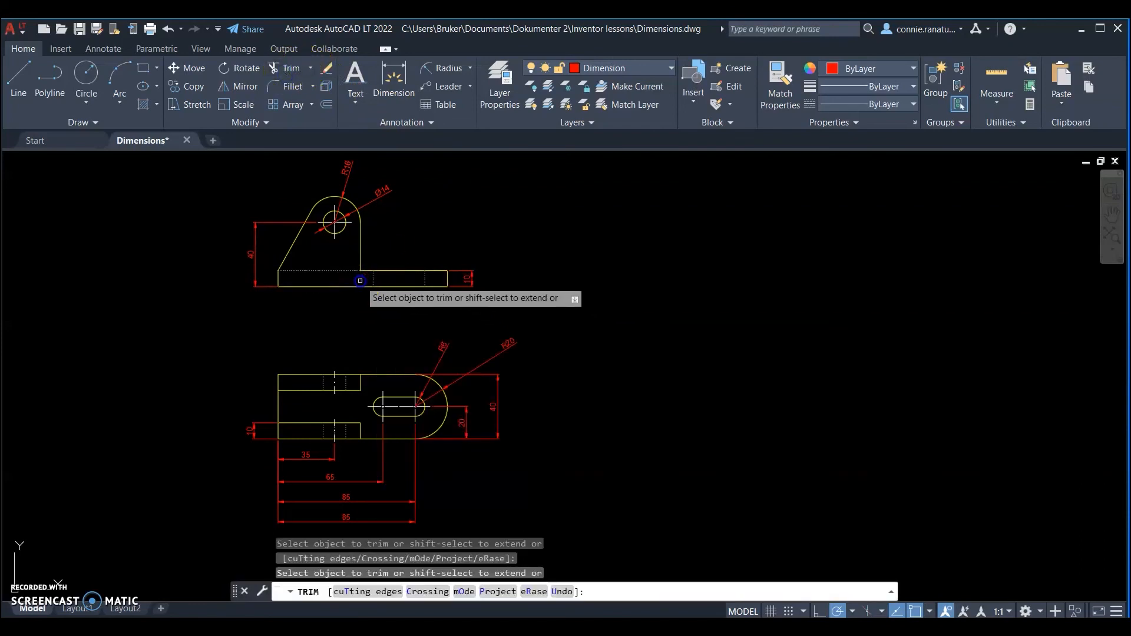
right_click(370, 288)
left_click(383, 297)
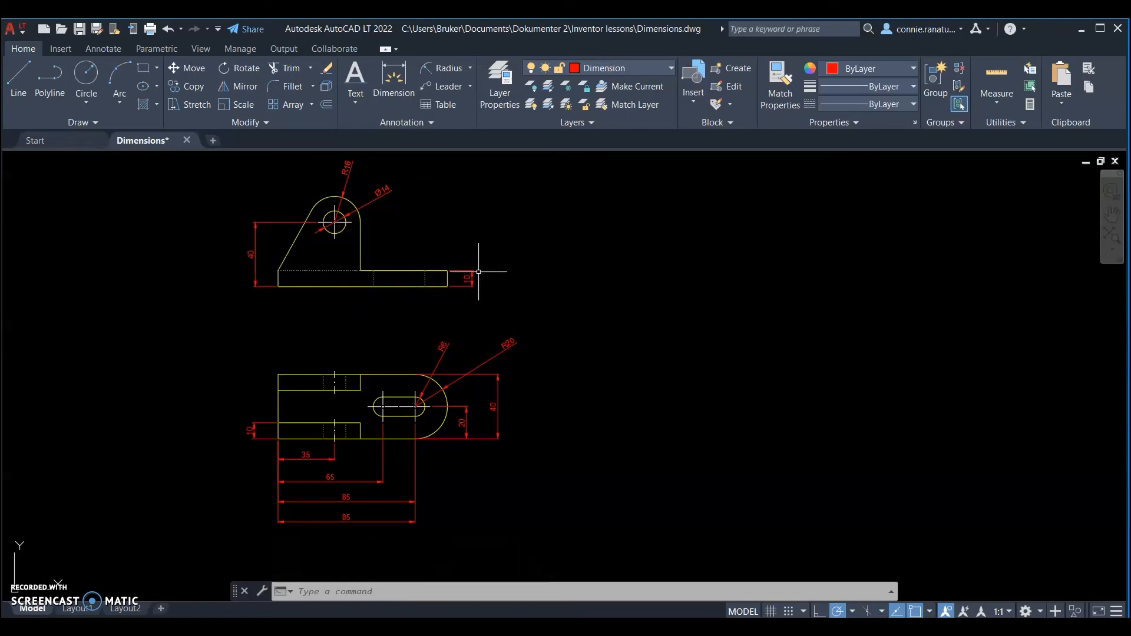
scroll(496, 287, "down", 4)
scroll(447, 262, "up", 4)
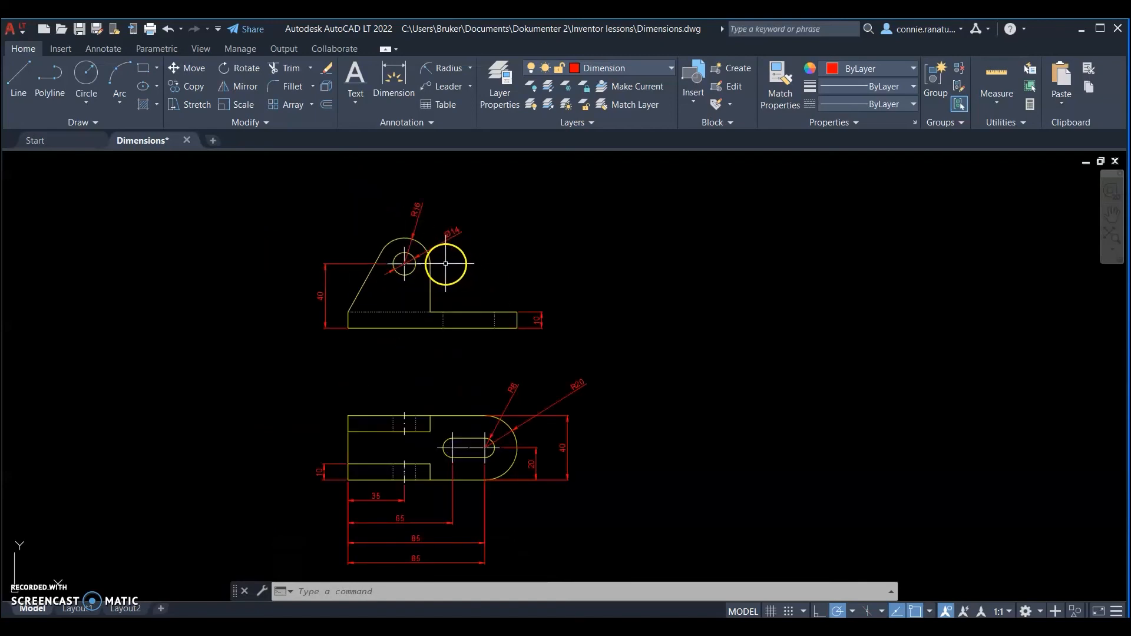
scroll(426, 329, "down", 2)
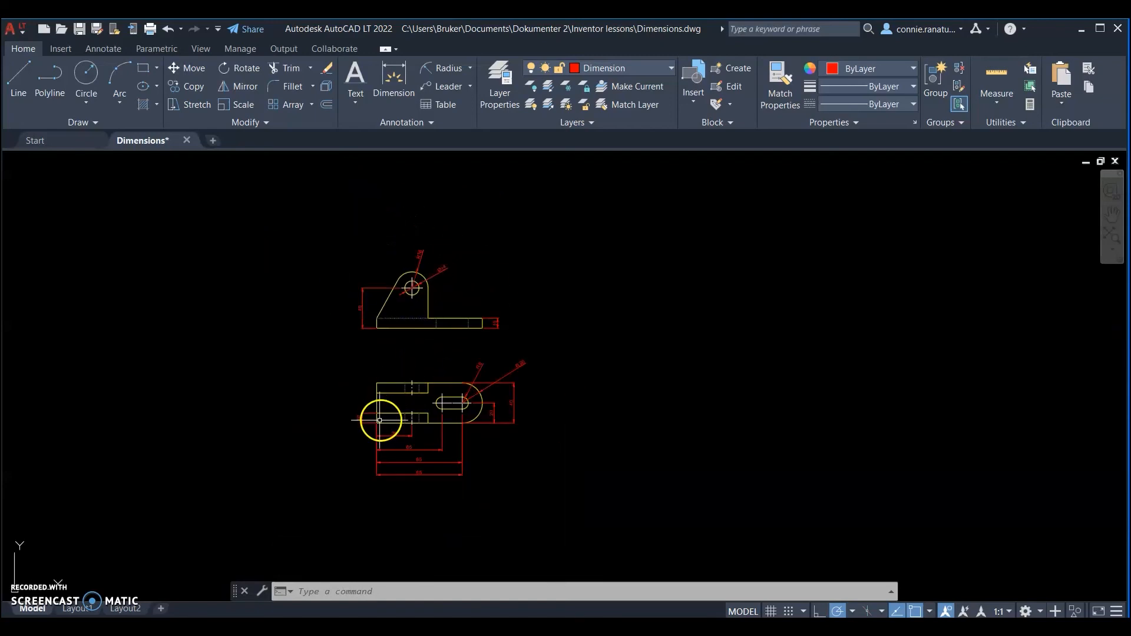
scroll(380, 420, "up", 2)
scroll(391, 324, "down", 2)
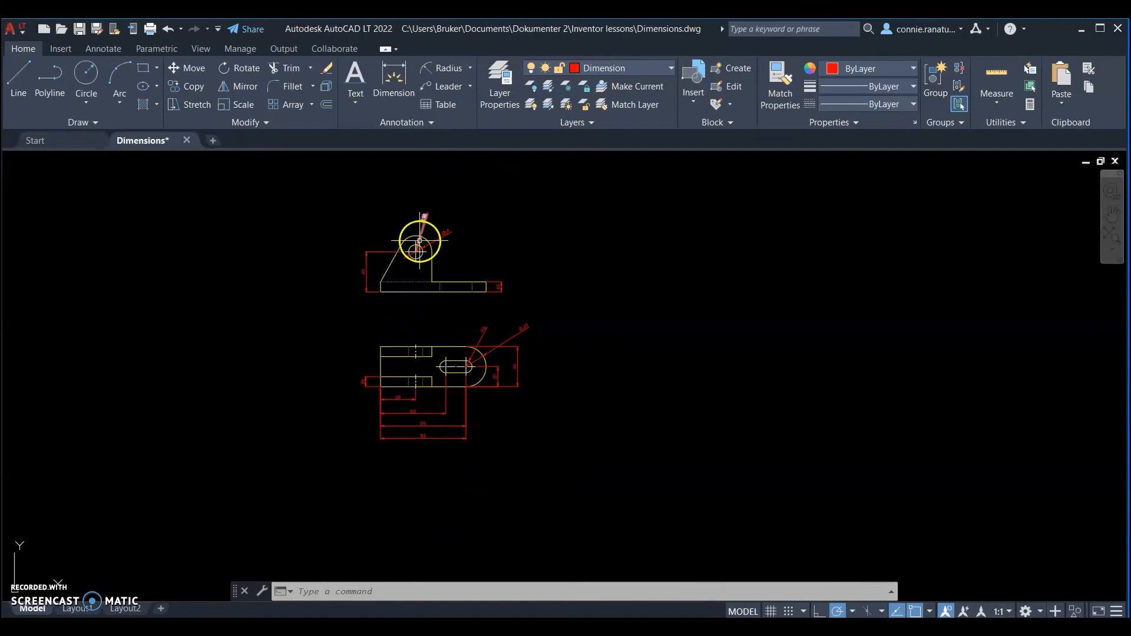
left_click(632, 69)
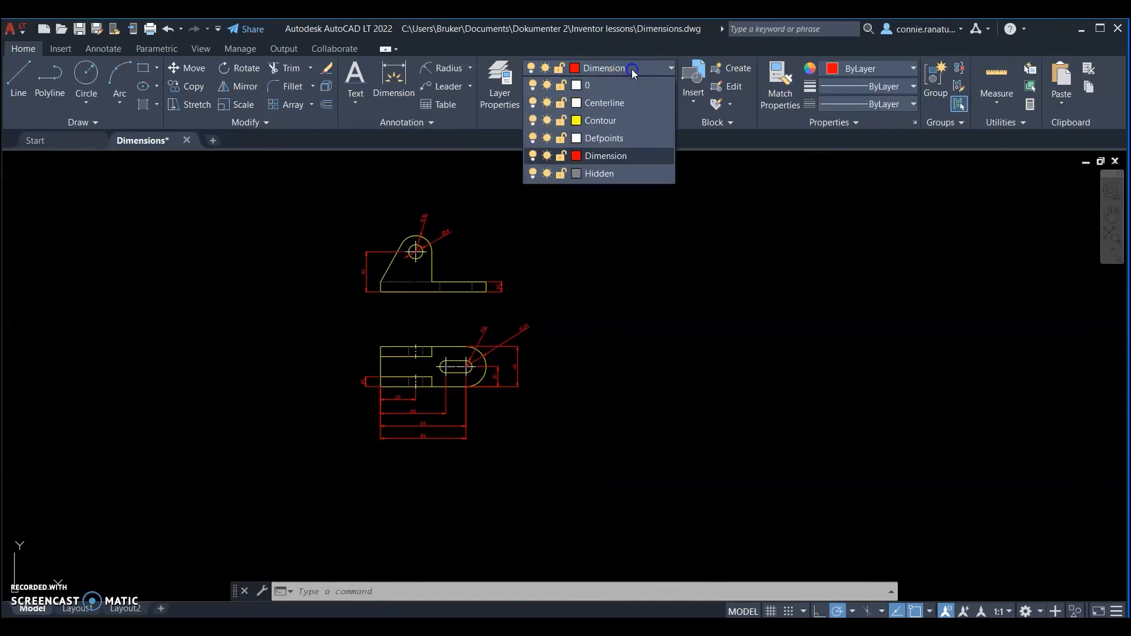
Apply the ISO-25 dimension style to the vertical hole-height dimension beside the upper view.
left_click(94, 50)
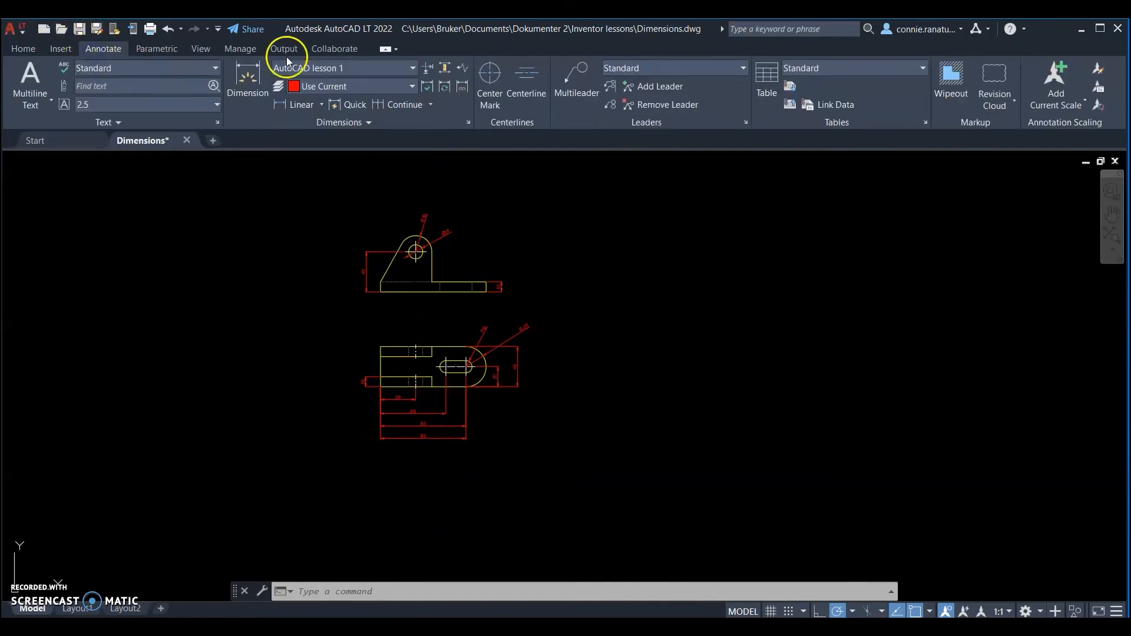
scroll(347, 283, "up", 4)
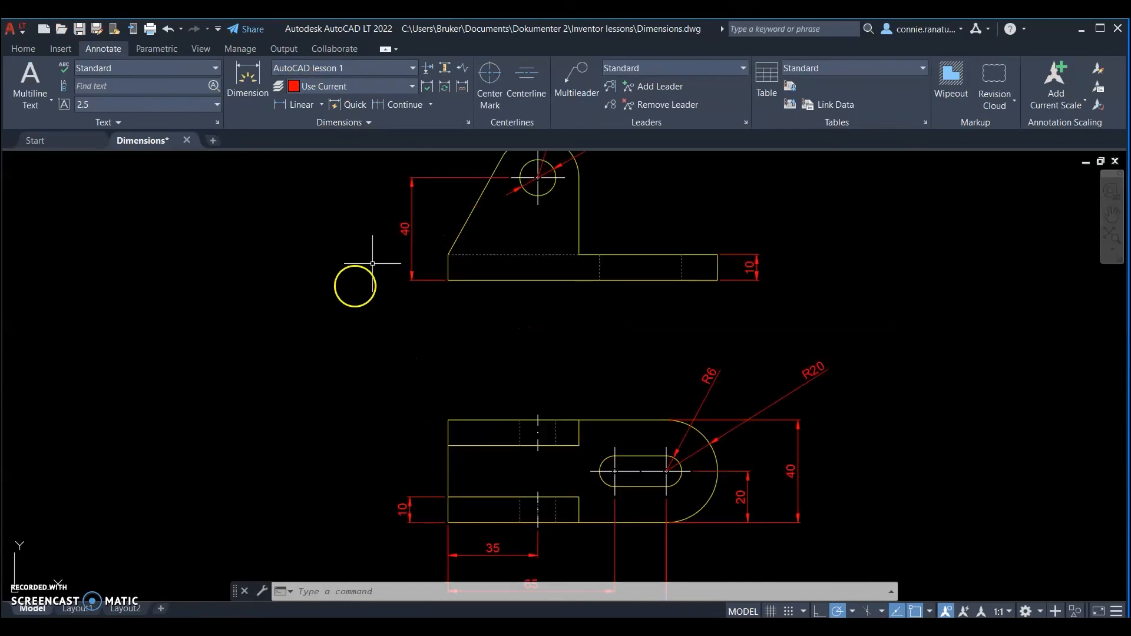
left_click(412, 214)
left_click(363, 75)
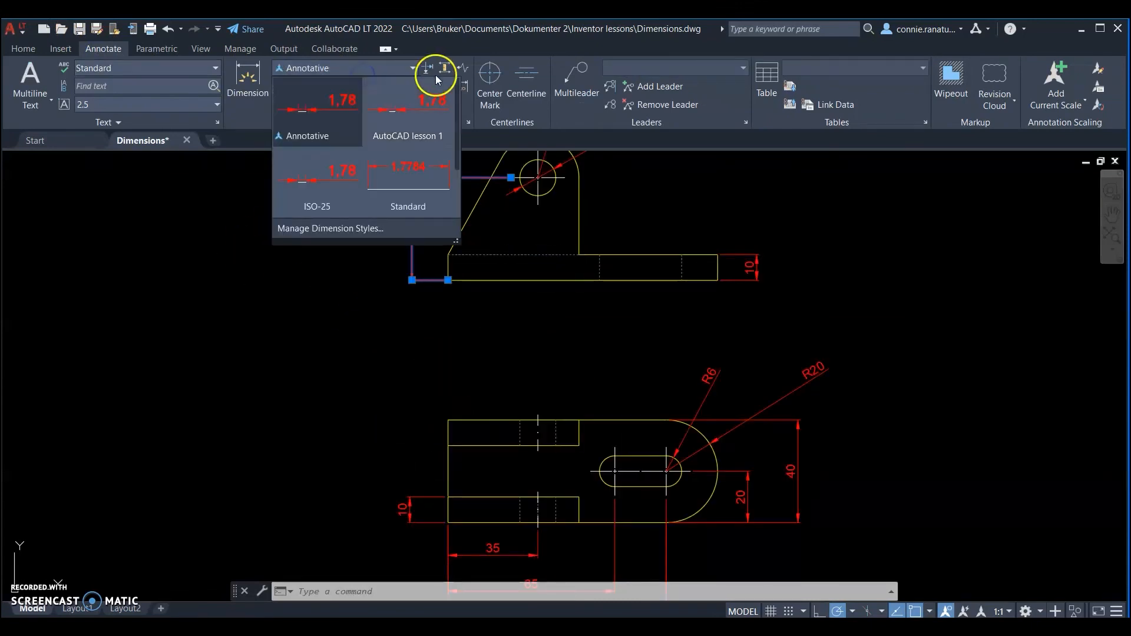
left_click(334, 189)
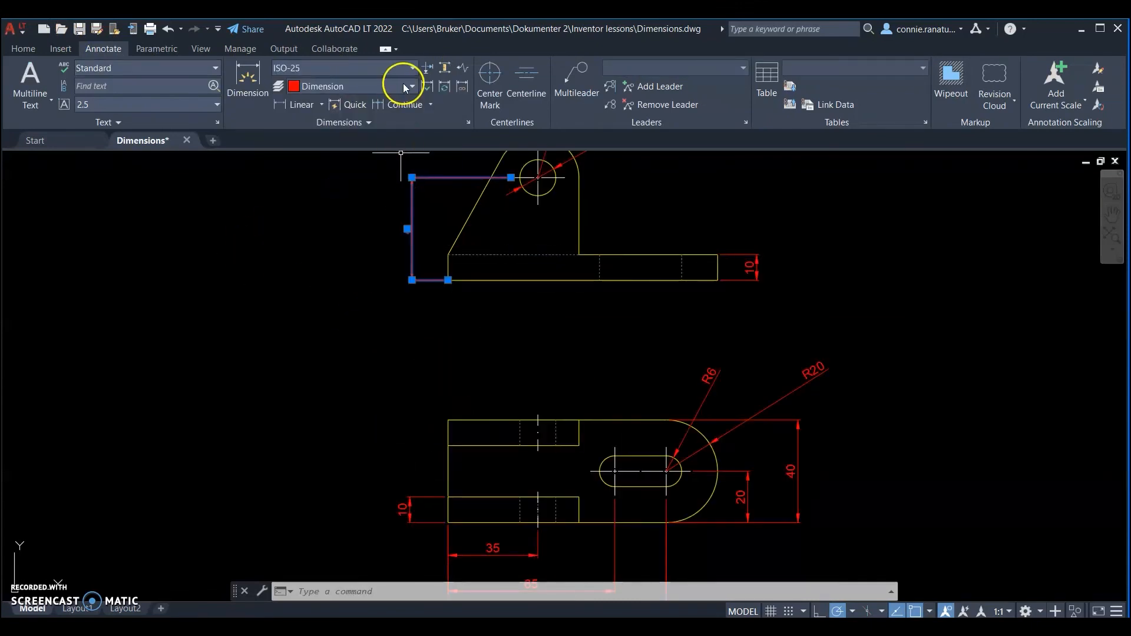
Switch the upper view's hole-height dimension to the Standard dimension style and clear the selection.
left_click(394, 68)
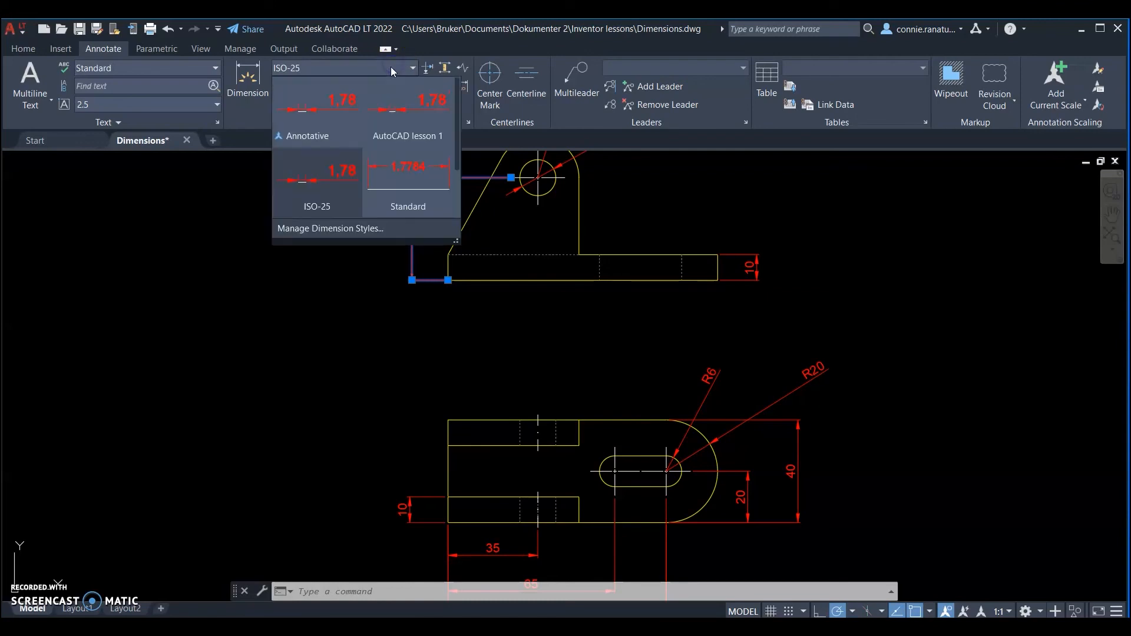
left_click(405, 176)
scroll(424, 194, "up", 8)
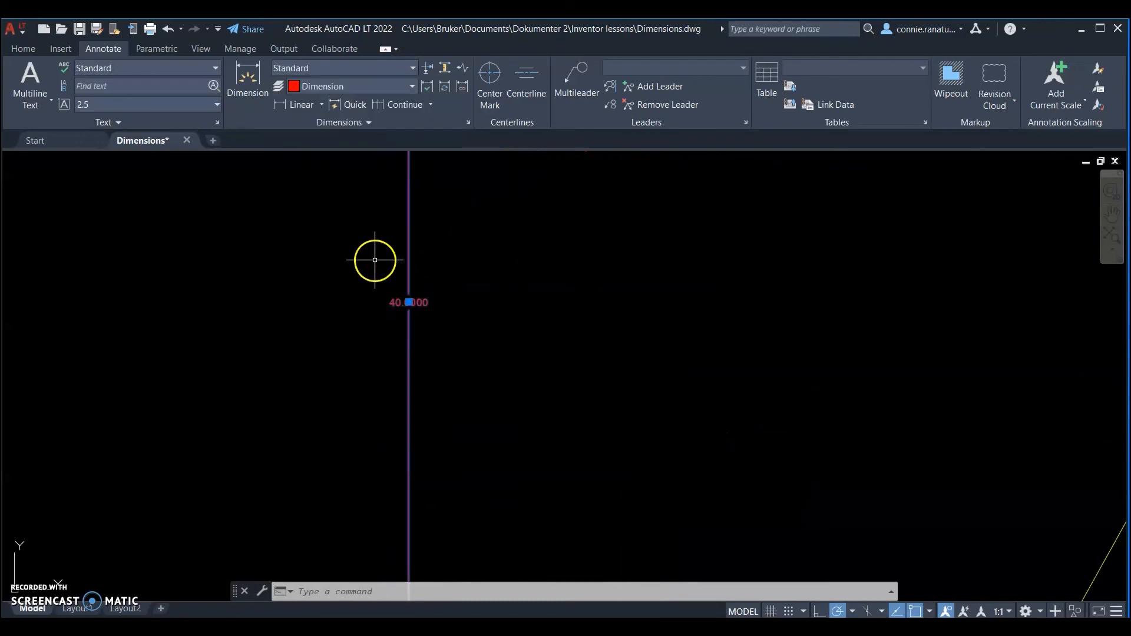
scroll(492, 361, "down", 8)
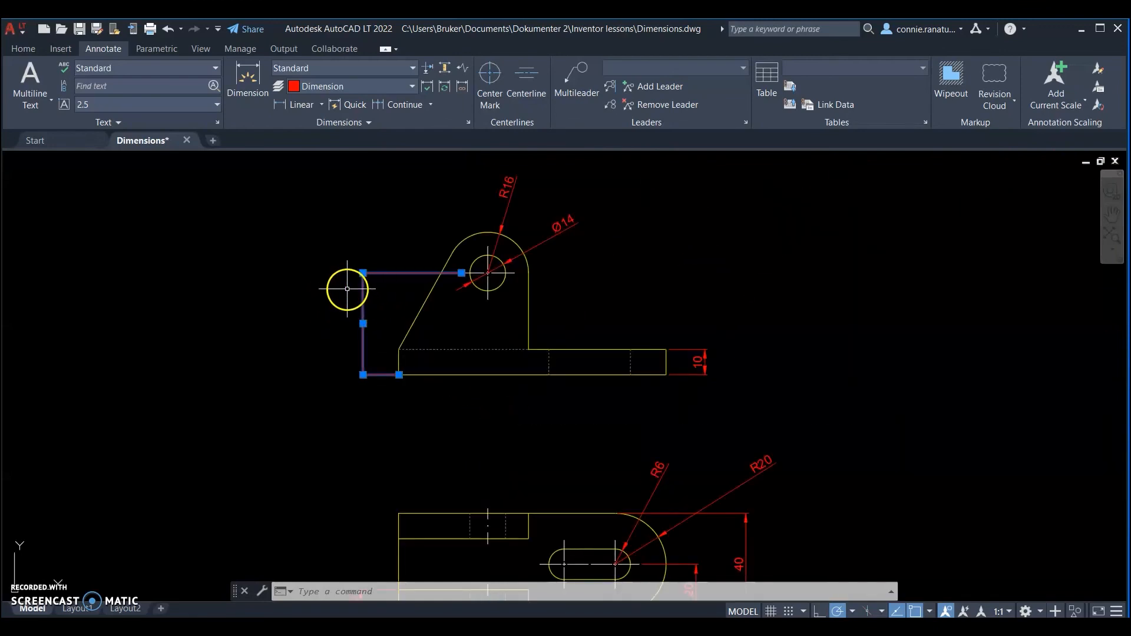
left_click(347, 288)
key("Escape")
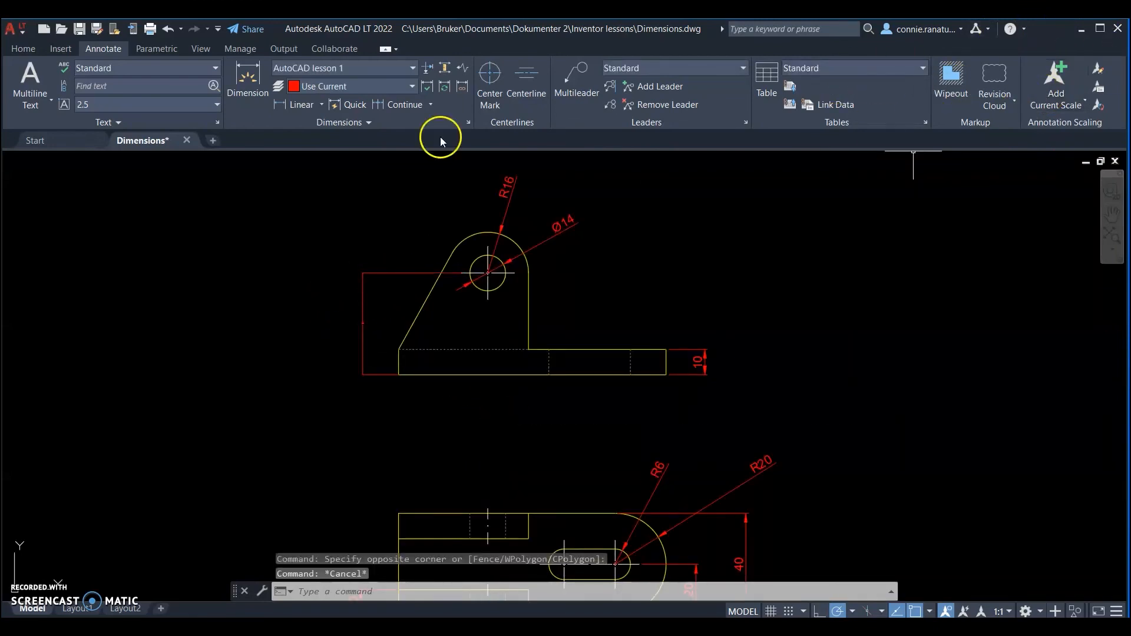
Match the properties of the upper view's R16 radius dimension onto the vertical hole-height dimension.
left_click(16, 47)
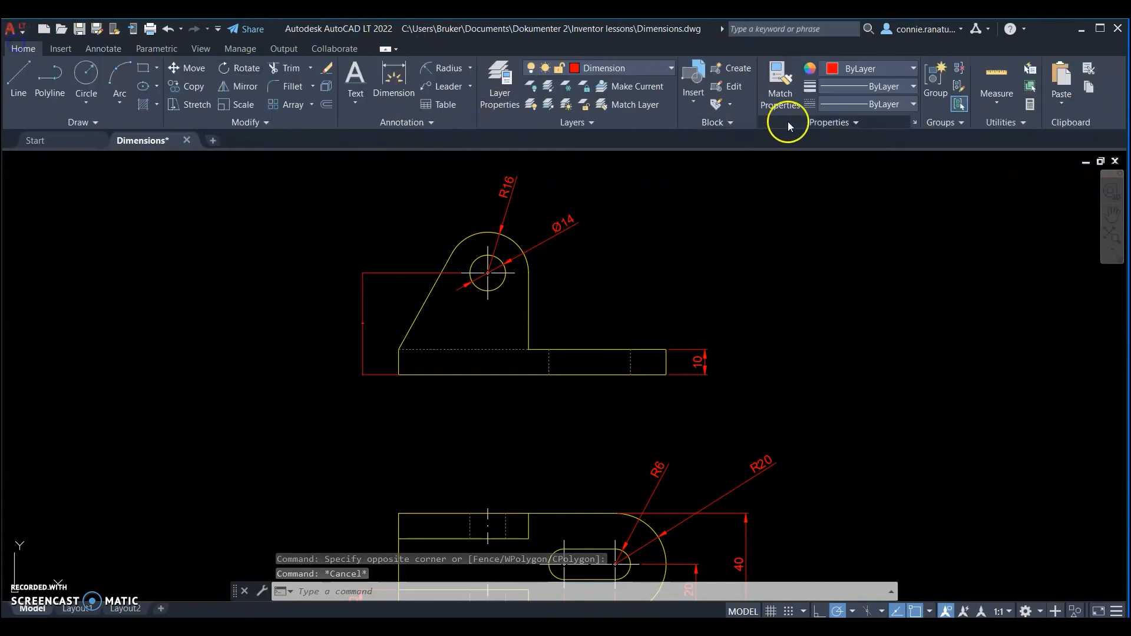
left_click(780, 82)
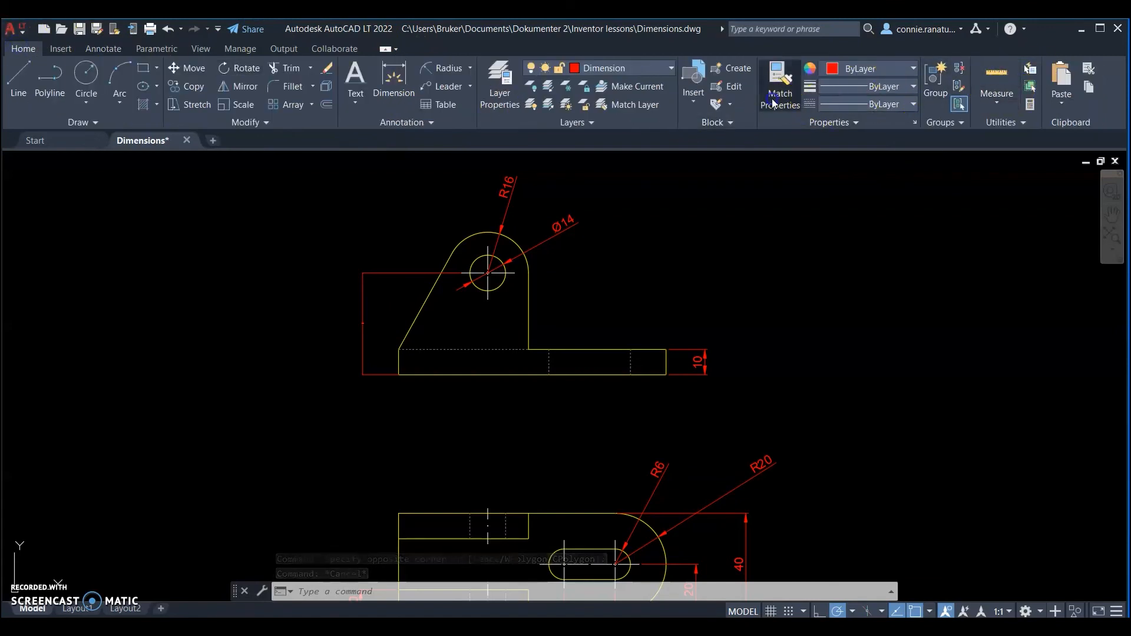
left_click(510, 195)
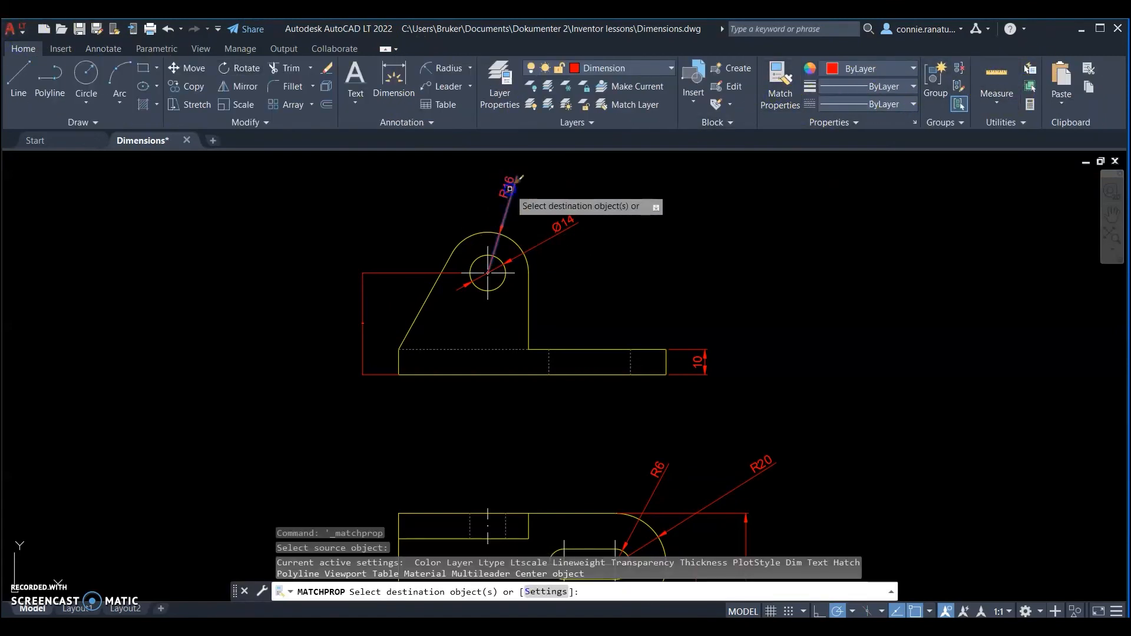
left_click(362, 316)
right_click(363, 315)
left_click(377, 324)
scroll(321, 217, "down", 5)
scroll(323, 194, "up", 2)
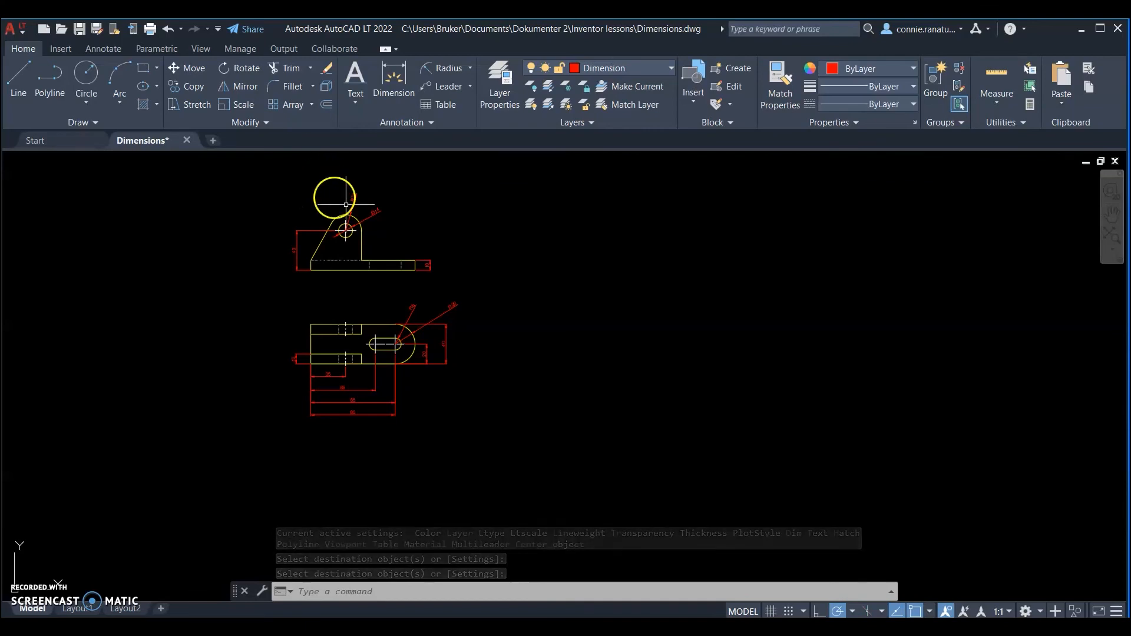
scroll(347, 204, "up", 2)
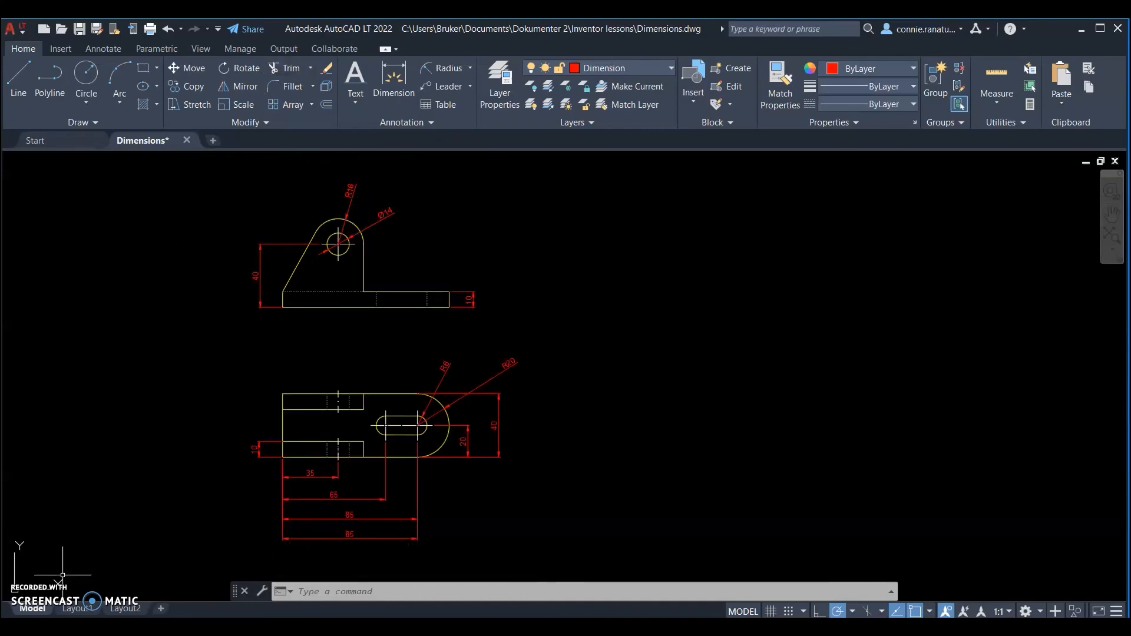